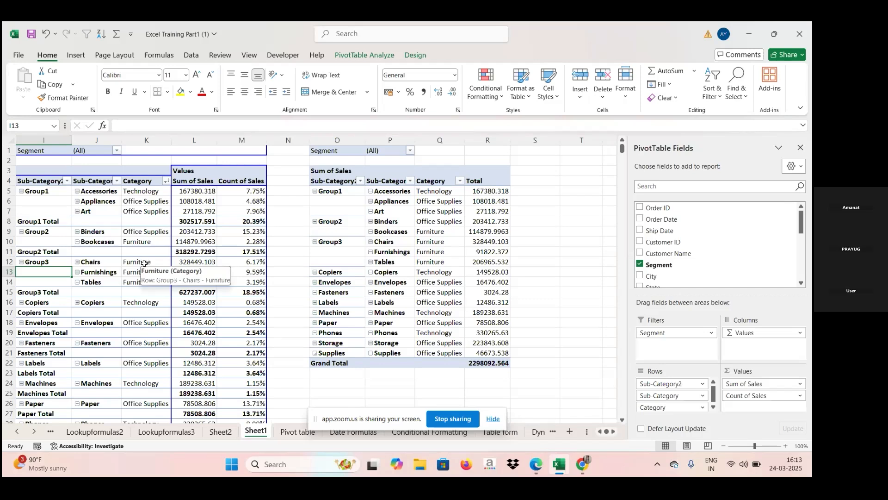
click(490, 424)
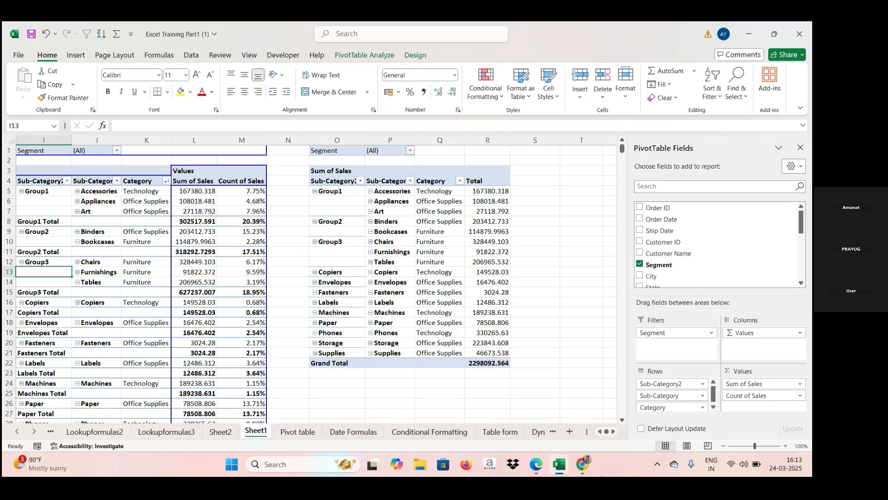
mouse_move(537, 469)
click(481, 416)
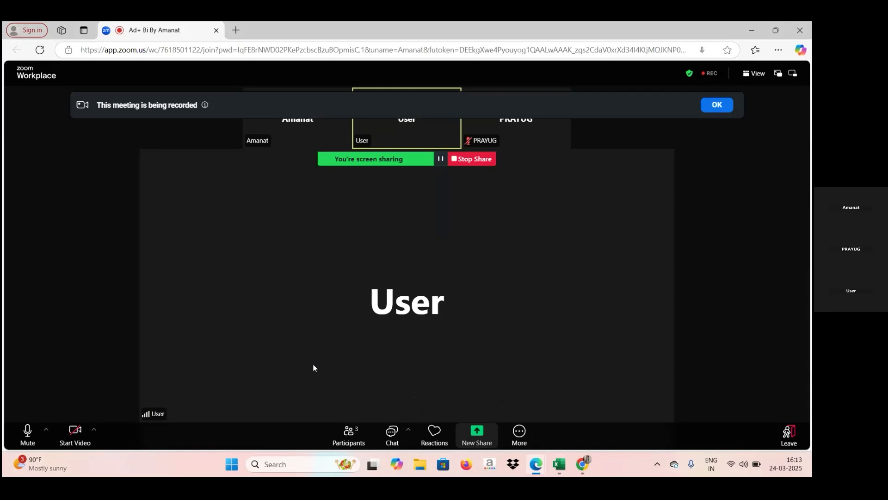
click(559, 467)
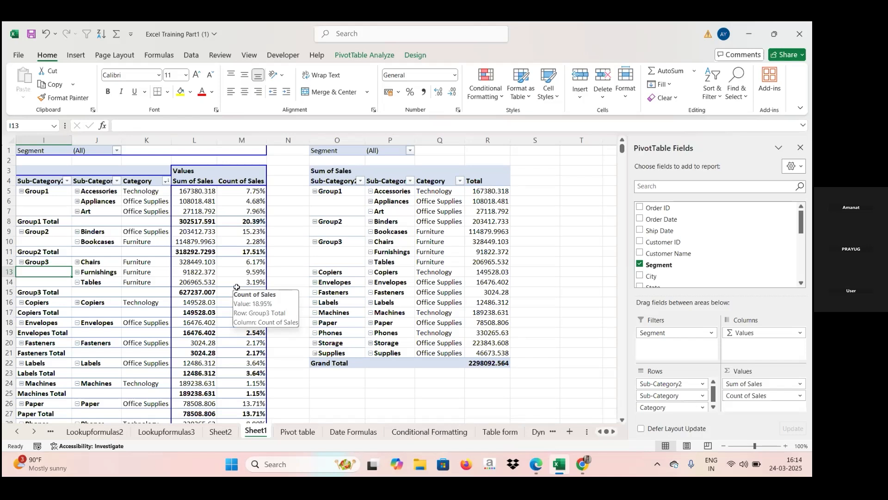
- Copy the pivot table in columns O to R and paste the copy starting at column U
click(326, 140)
drag(326, 140, 469, 165)
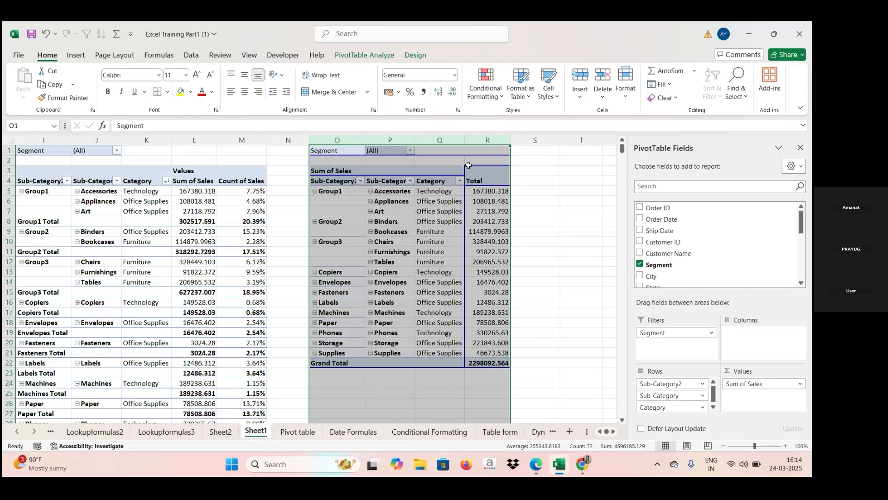
key(ctrl+c)
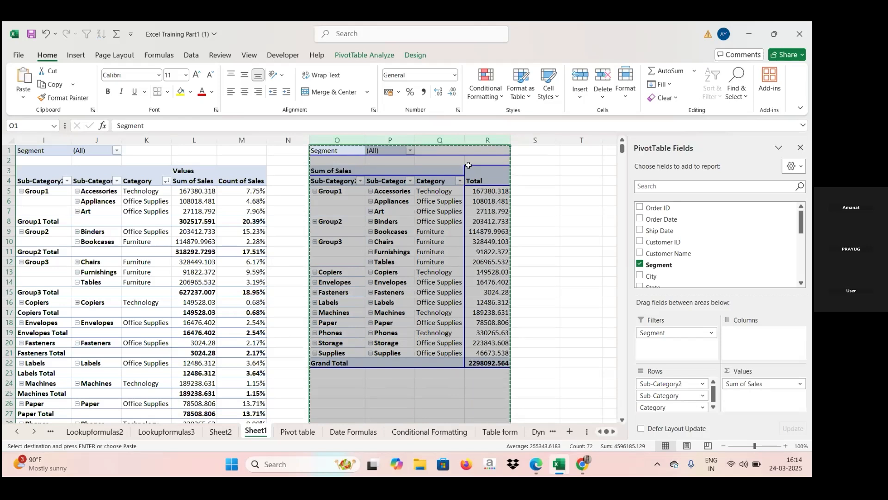
key(Right)
key(Right)
key(Right)
key(Right)
key(Right)
key(Right)
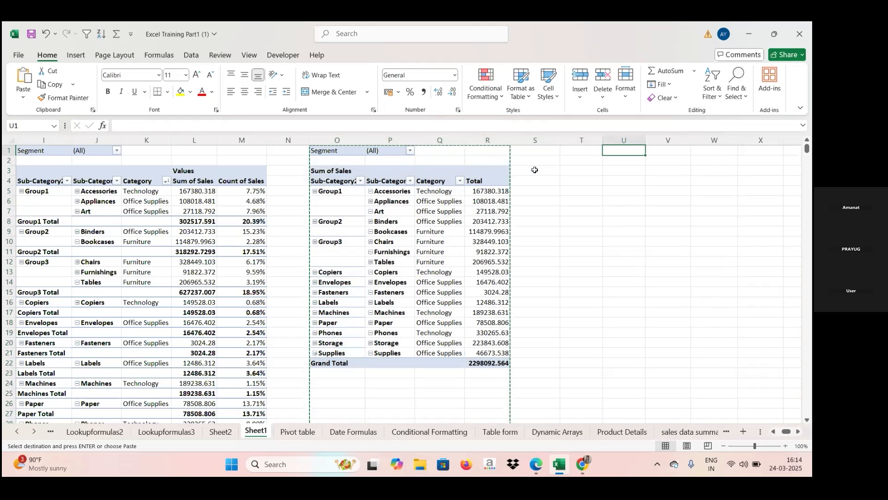
click(638, 140)
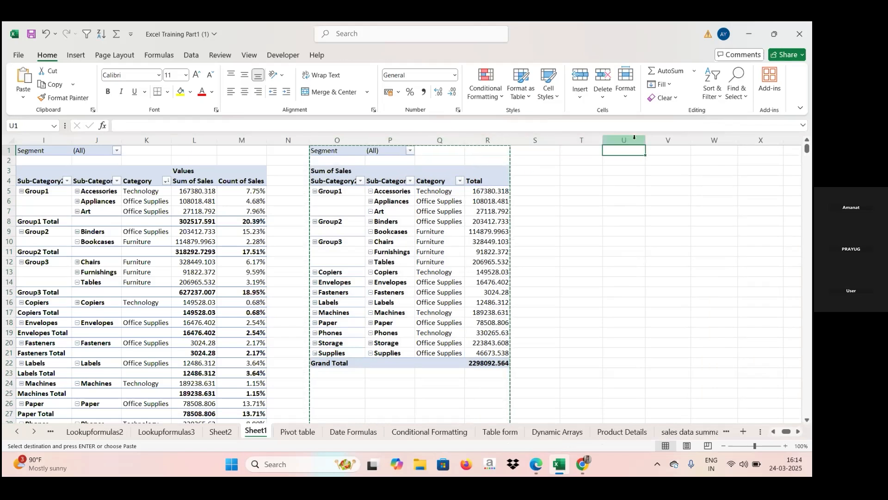
key(ctrl+v)
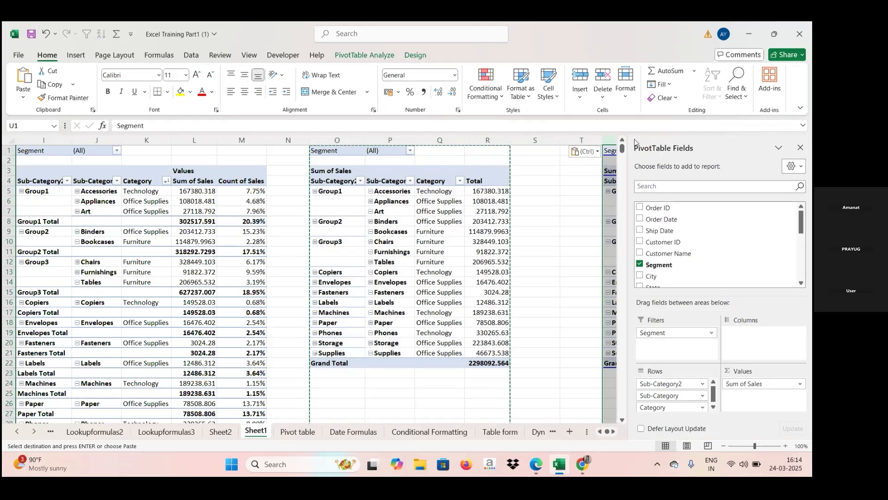
- In the pivot copy at column U, remove Sub-Category2 and Sub-Category from the rows and add Order Date below Category
click(610, 204)
key(Right)
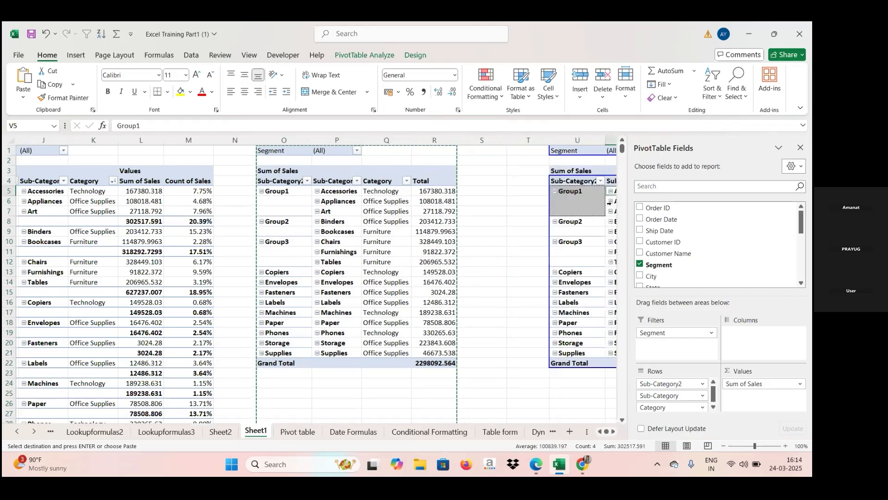
key(Right)
key(Right)
key(Right)
key(Right)
key(Right)
key(Right)
key(Right)
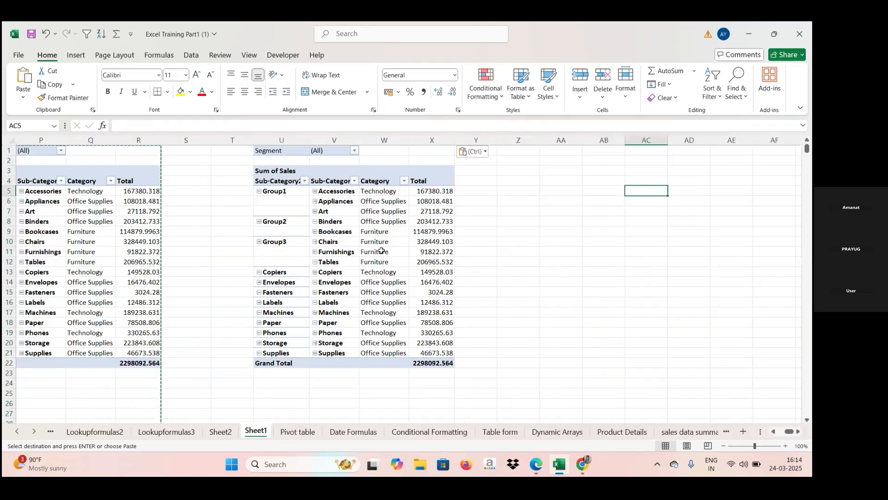
click(381, 250)
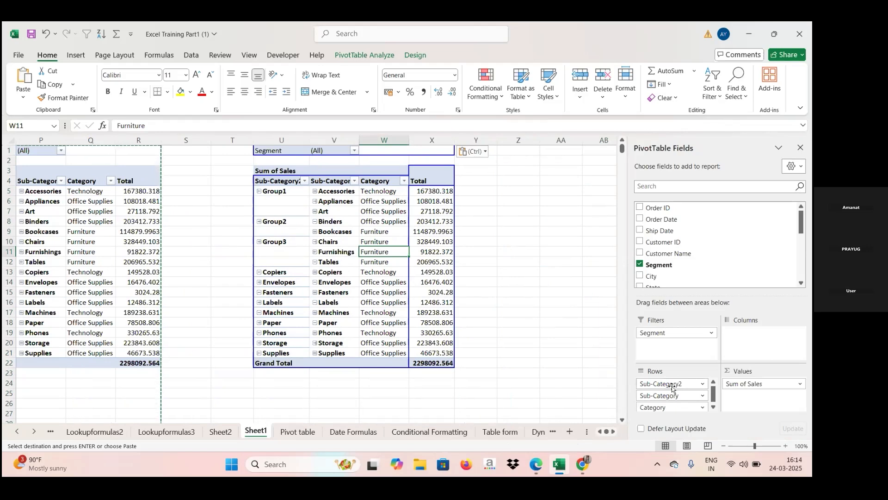
drag(673, 386, 675, 234)
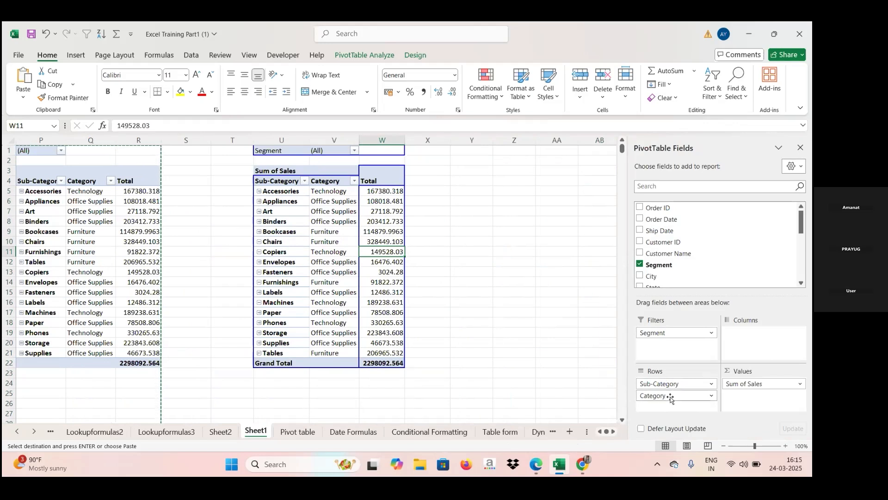
drag(672, 388, 686, 247)
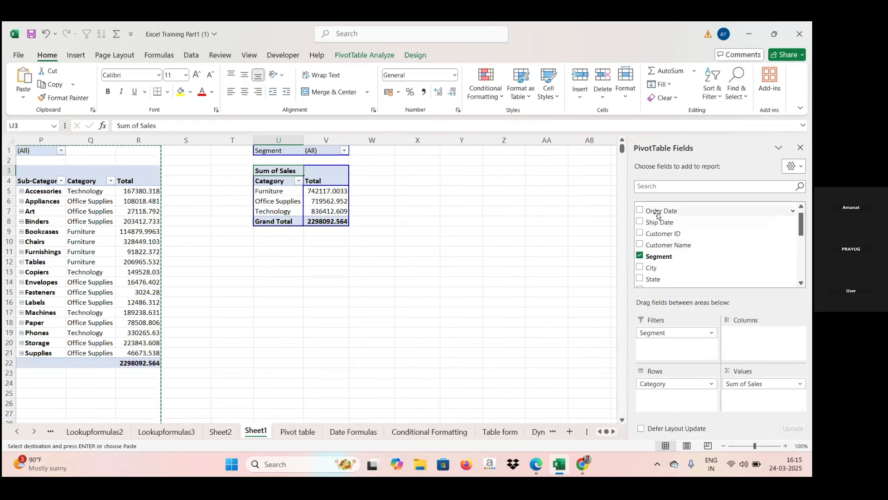
drag(657, 215, 664, 394)
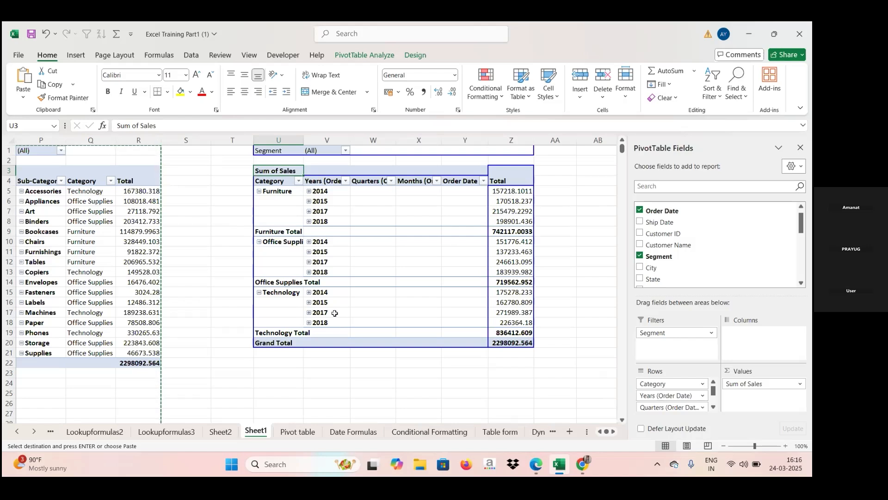
- Expand 2014 into its quarters, and Qtr1 and Qtr2 into their months, in the Order Date pivot table
double_click(311, 196)
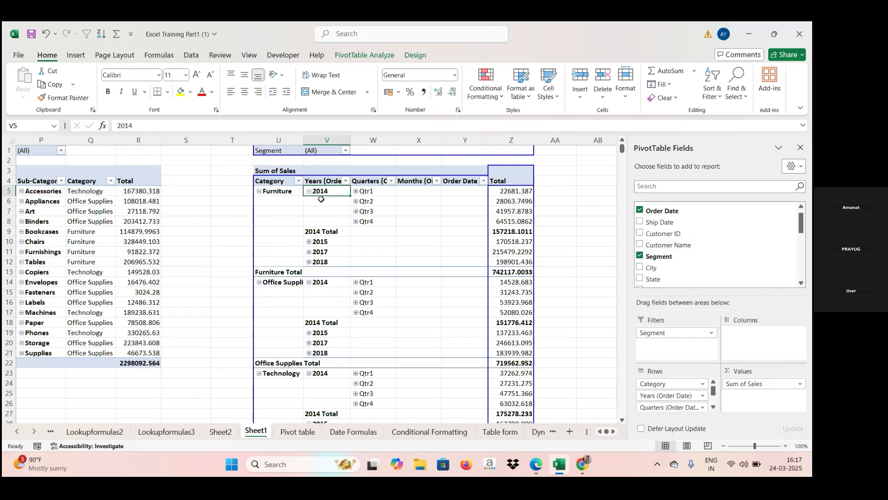
click(536, 465)
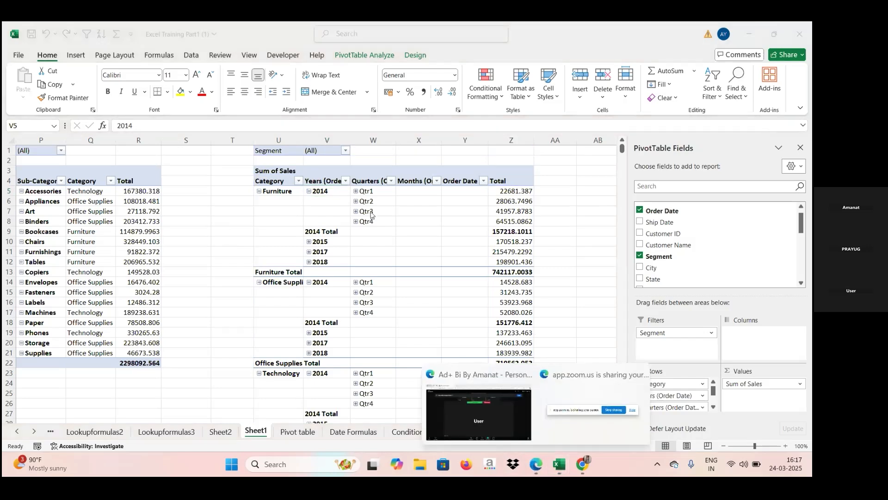
click(356, 193)
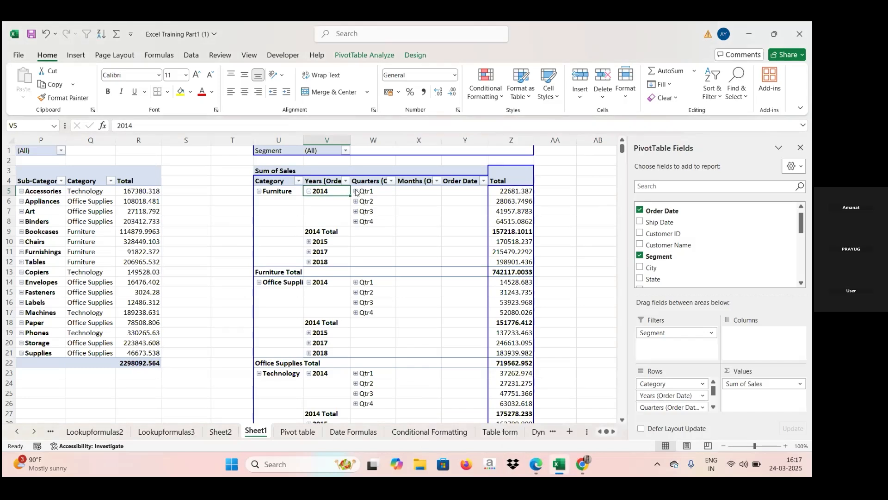
click(355, 193)
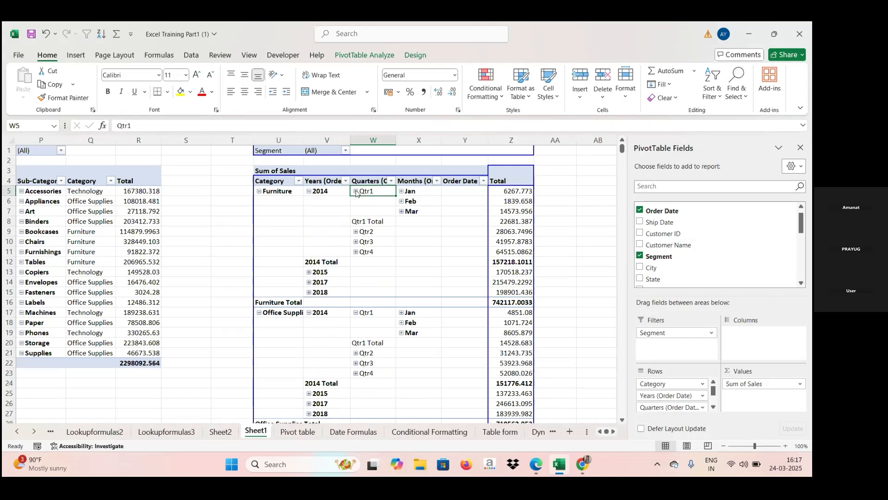
click(356, 232)
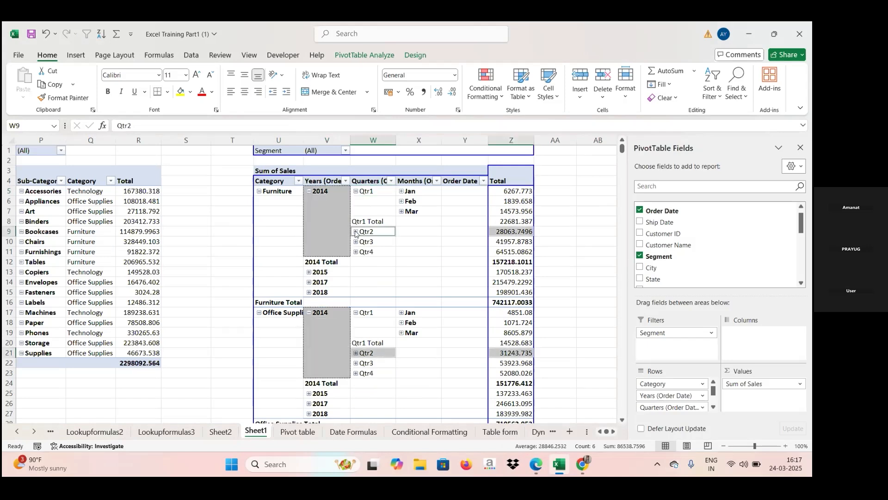
click(356, 232)
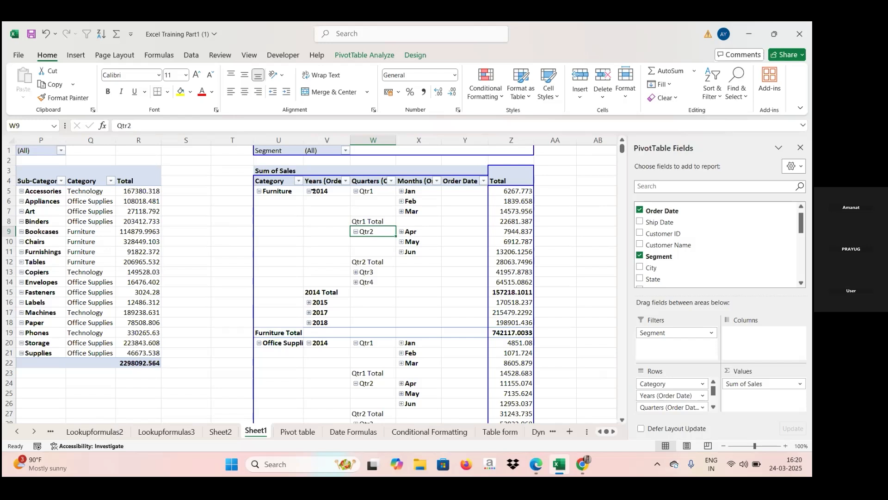
- Collapse Qtr1, Qtr2 and the year 2014 so the pivot table lists only years under each category
click(355, 191)
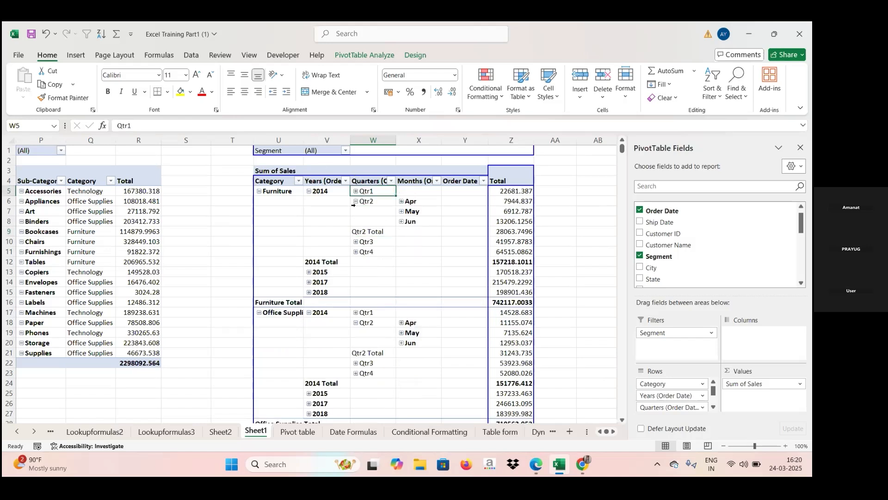
click(356, 201)
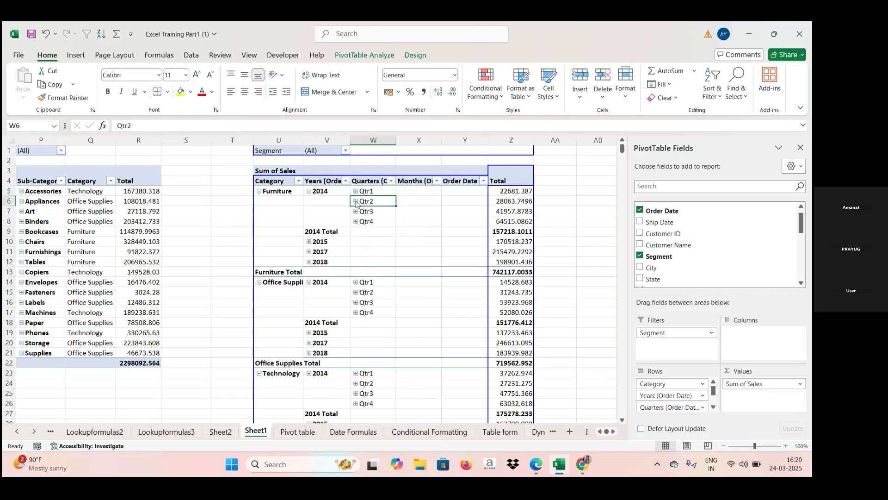
click(309, 191)
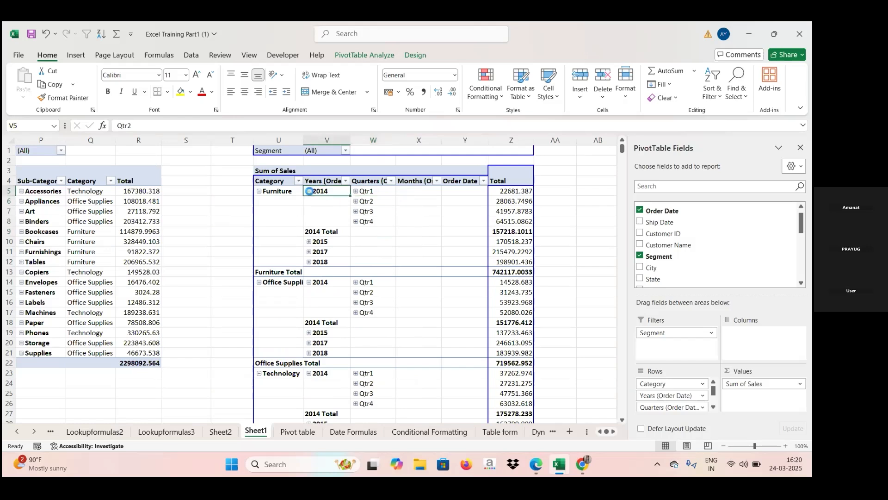
click(309, 192)
click(309, 191)
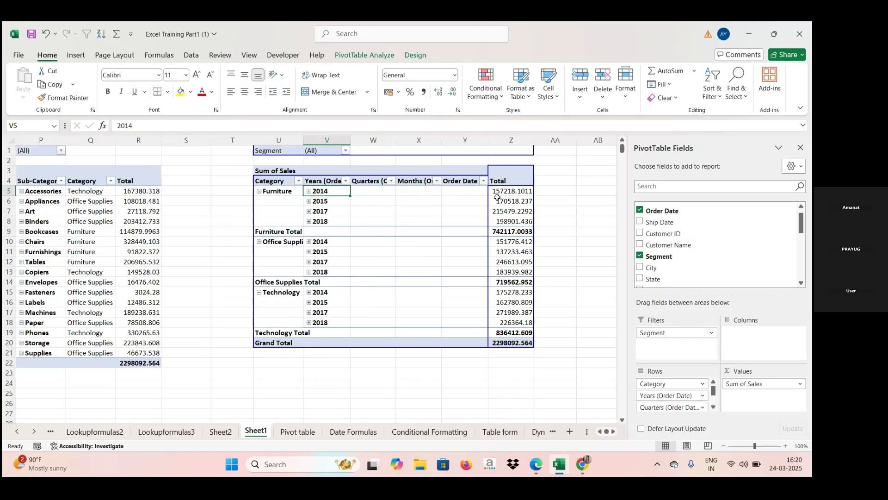
- Copy the Order Date pivot table in columns U to Z and paste the copy starting at column AD
mouse_move(497, 198)
mouse_move(363, 211)
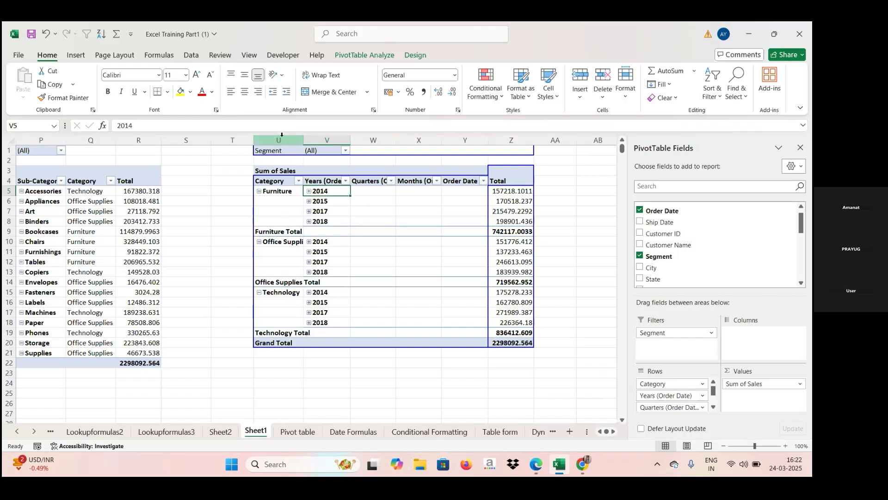
drag(279, 140, 503, 155)
key(ctrl+c)
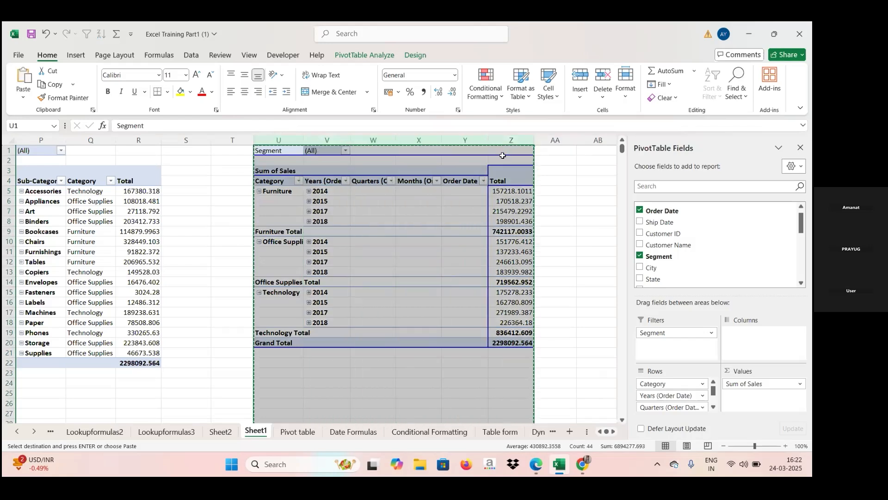
click(503, 154)
key(Right)
key(Right)
key(Right)
key(Right)
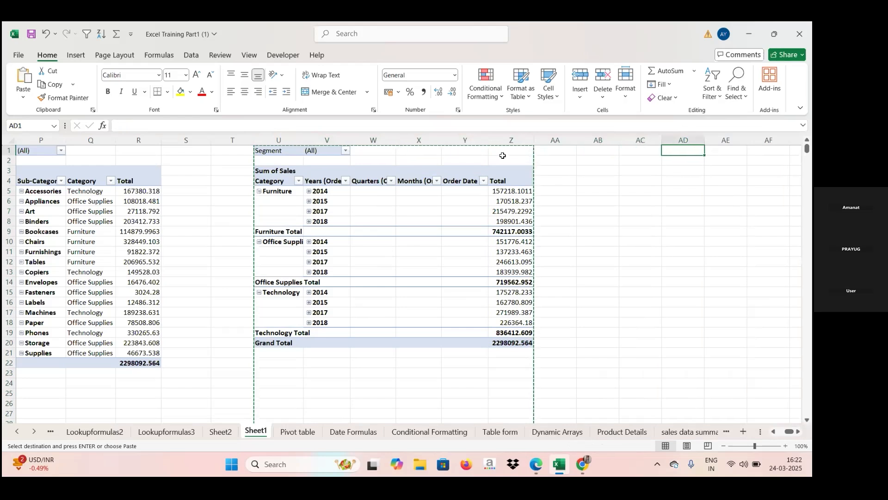
click(671, 135)
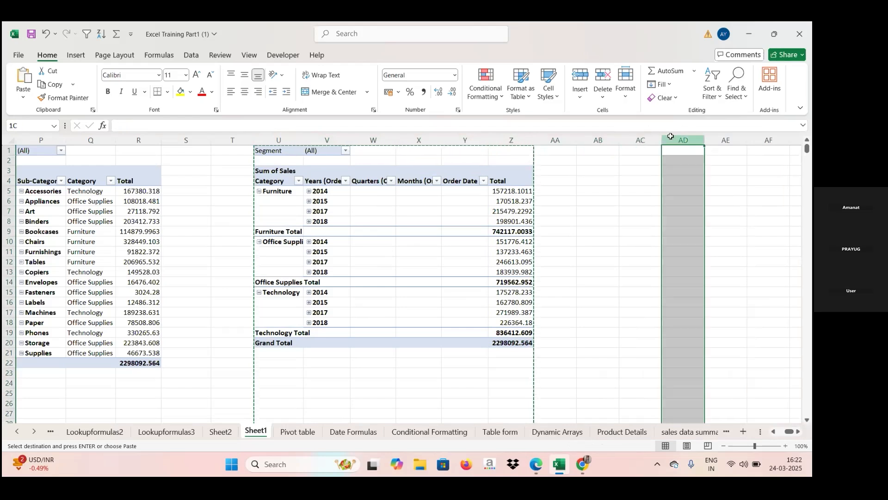
- In the pivot copy at column AD, remove Sum of Sales from the values and the order-date years, quarters and months from the rows
click(597, 229)
key(Right)
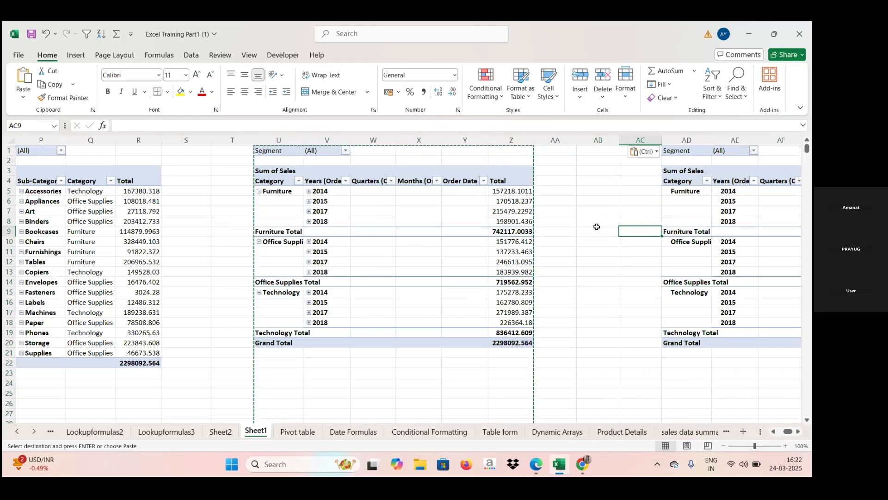
key(Right)
key(Right)
key(Right)
key(Right)
key(Right)
key(Right)
key(Right)
key(Right)
key(Right)
key(Right)
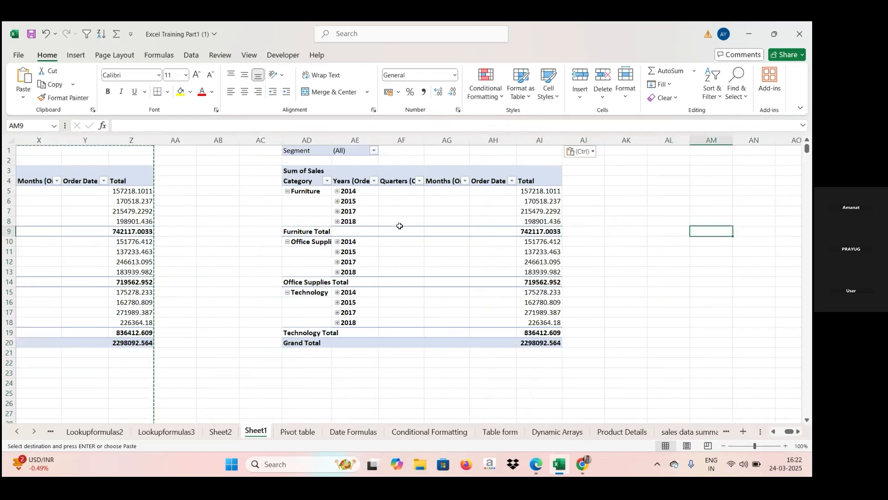
click(399, 225)
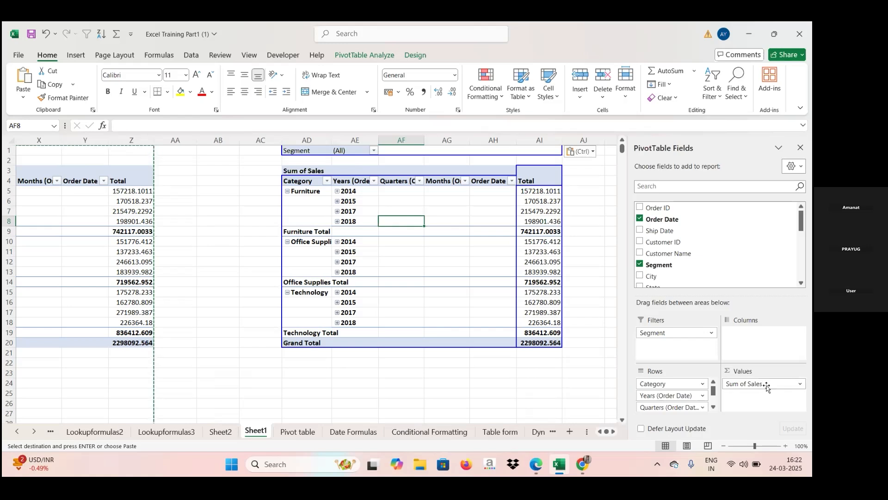
drag(767, 388, 723, 255)
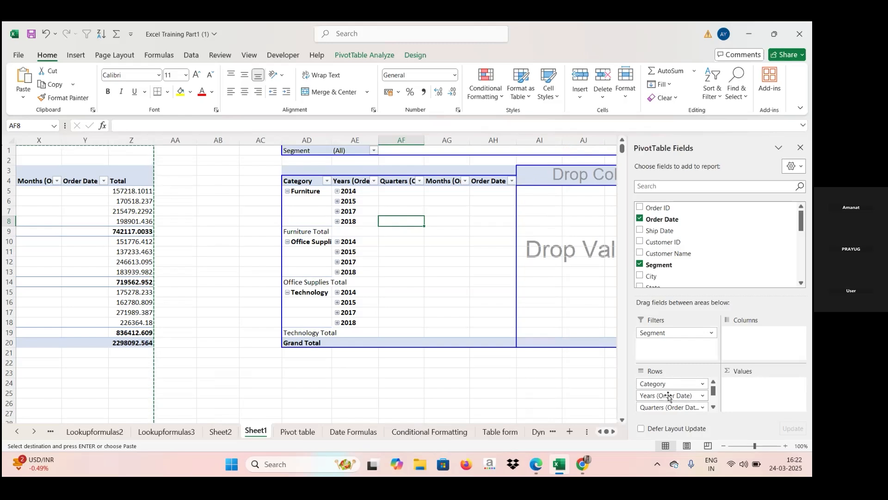
drag(668, 397, 694, 262)
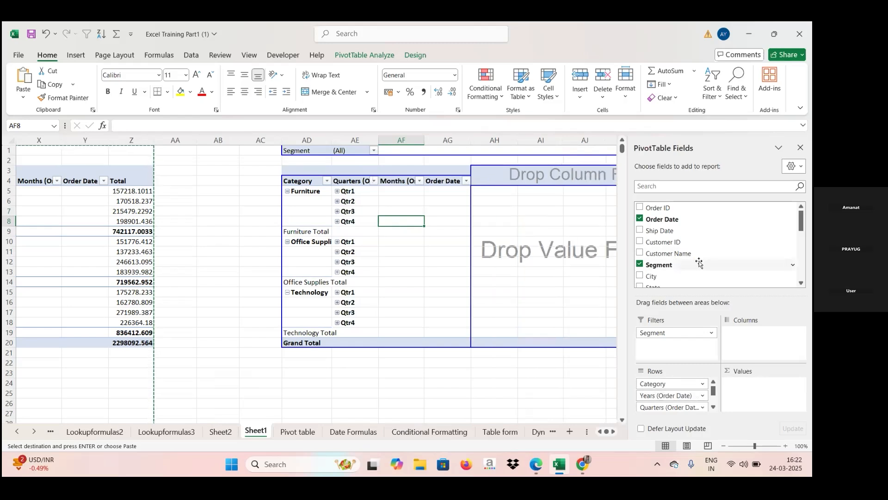
drag(661, 396, 715, 268)
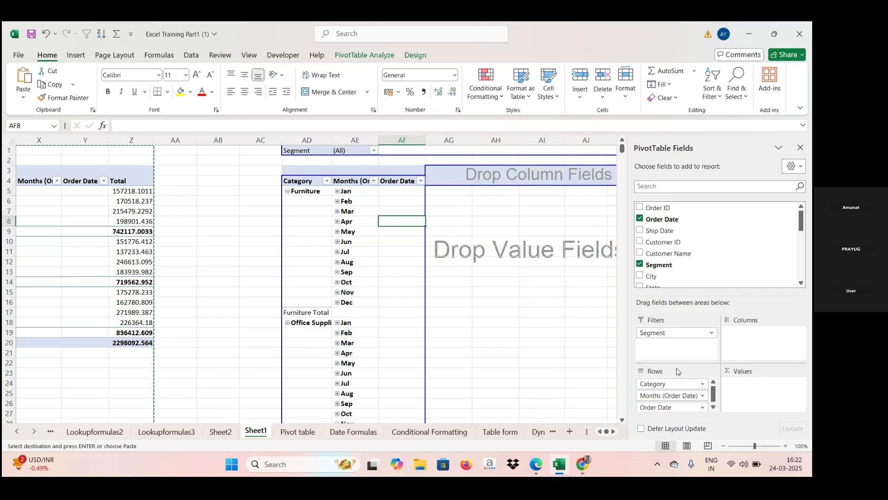
drag(668, 397, 690, 260)
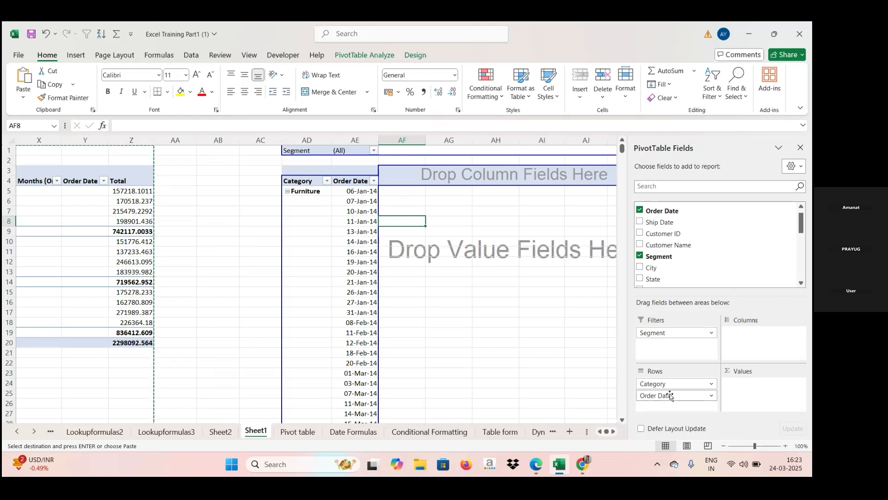
- Collapse Furniture, Office Supplies and Technology in the pivot copy, and expand Furniture again to list its order dates
click(287, 191)
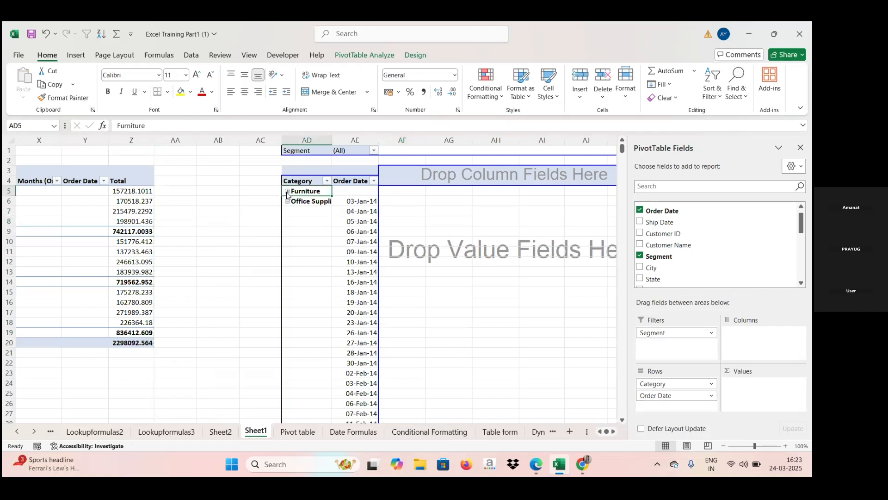
click(287, 201)
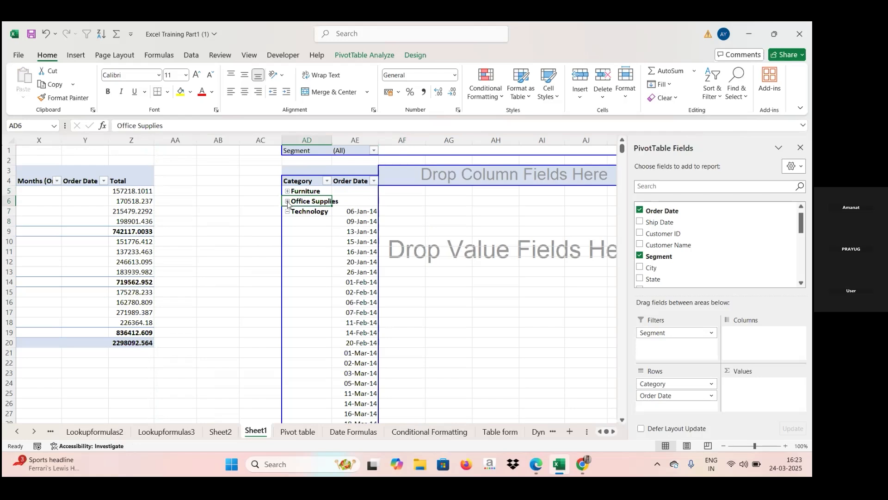
click(288, 211)
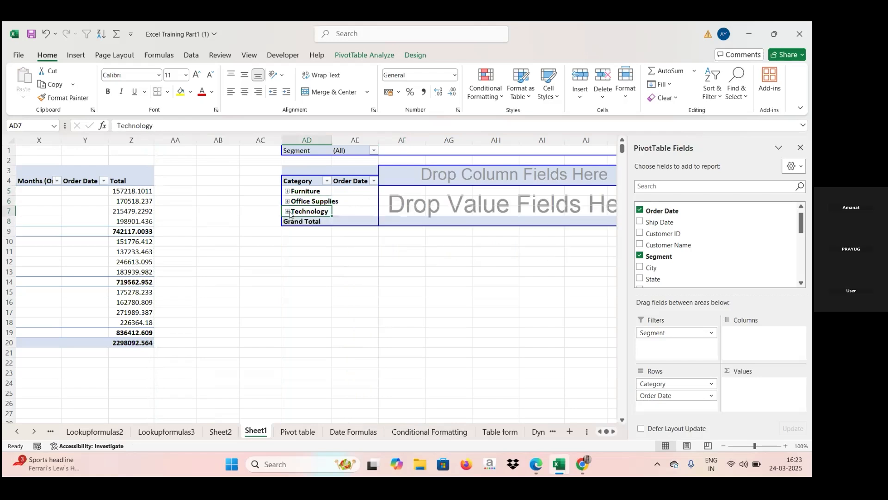
click(288, 191)
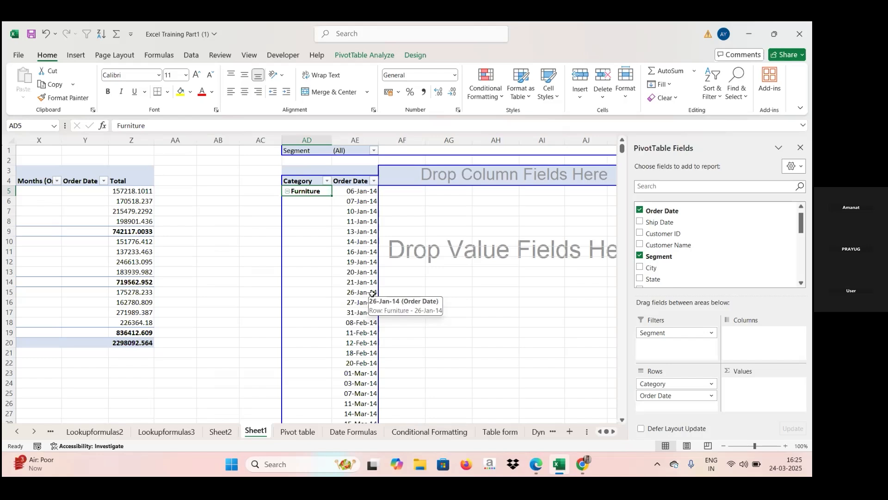
- Group the order dates under Furniture by months, quarters and years, keeping the default start and end dates
click(802, 252)
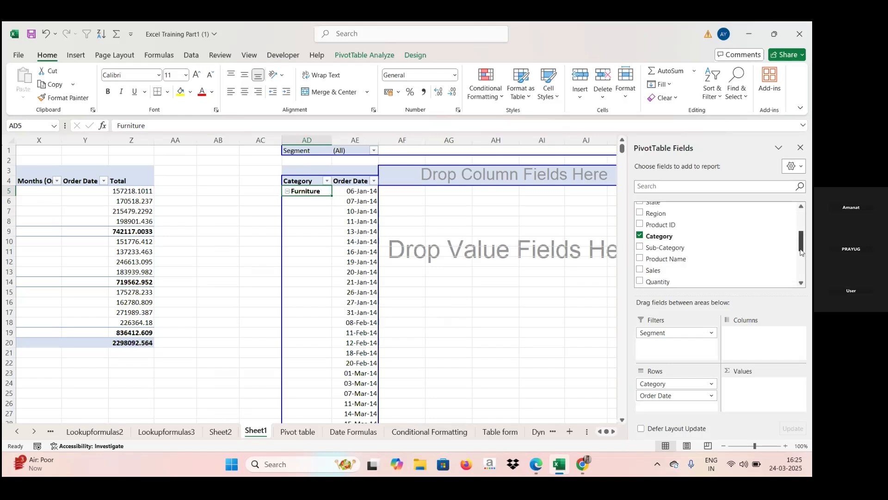
click(802, 254)
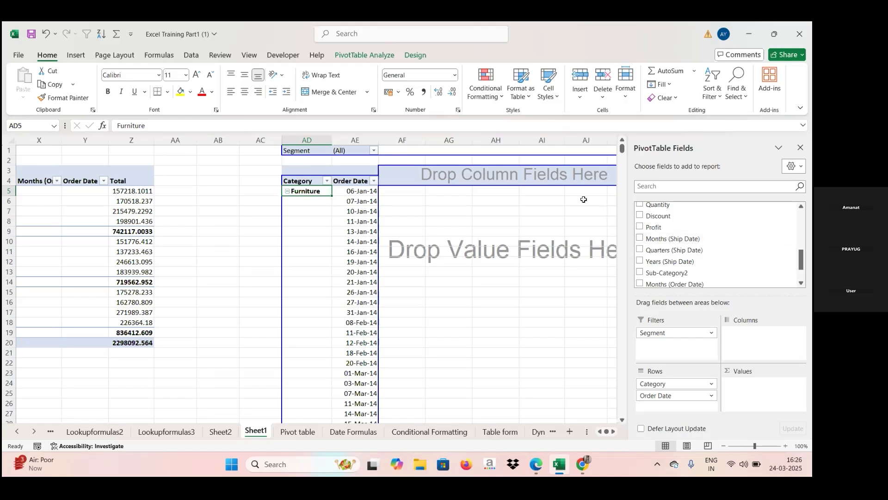
click(356, 193)
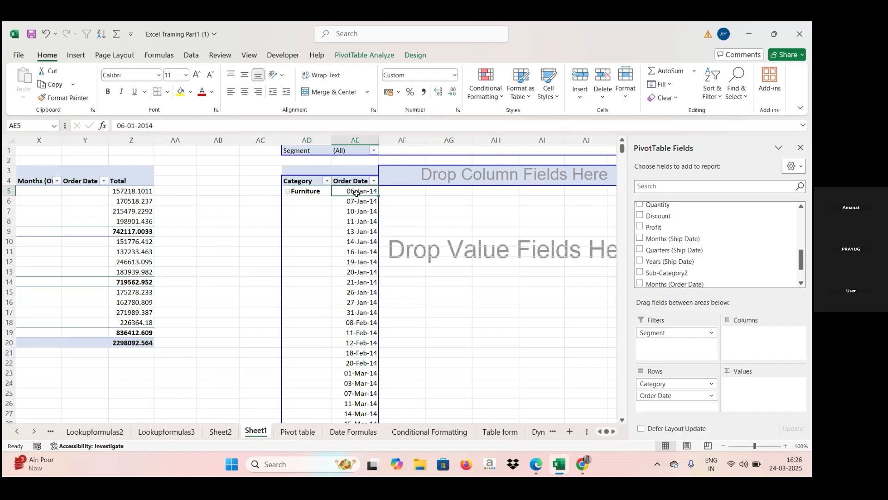
right_click(357, 195)
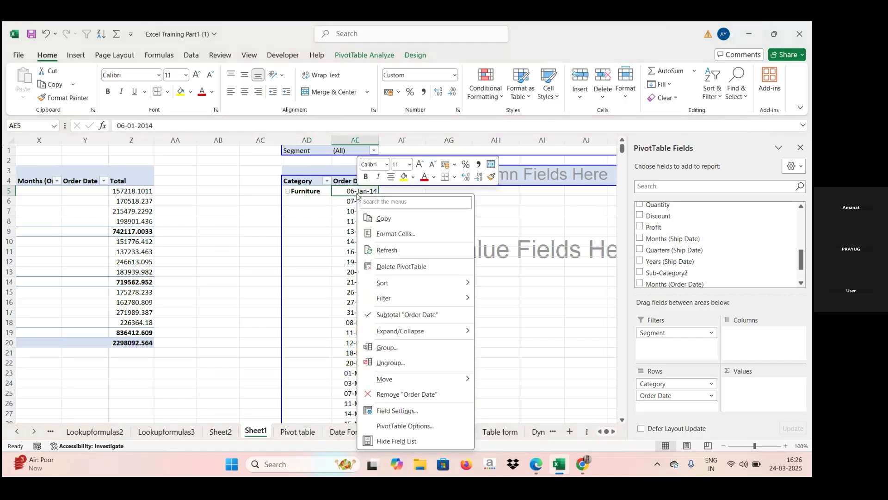
click(381, 348)
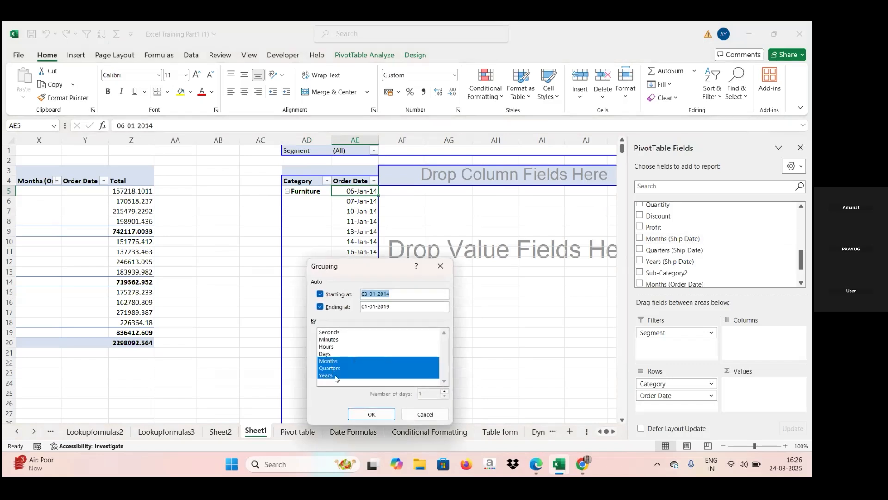
click(361, 418)
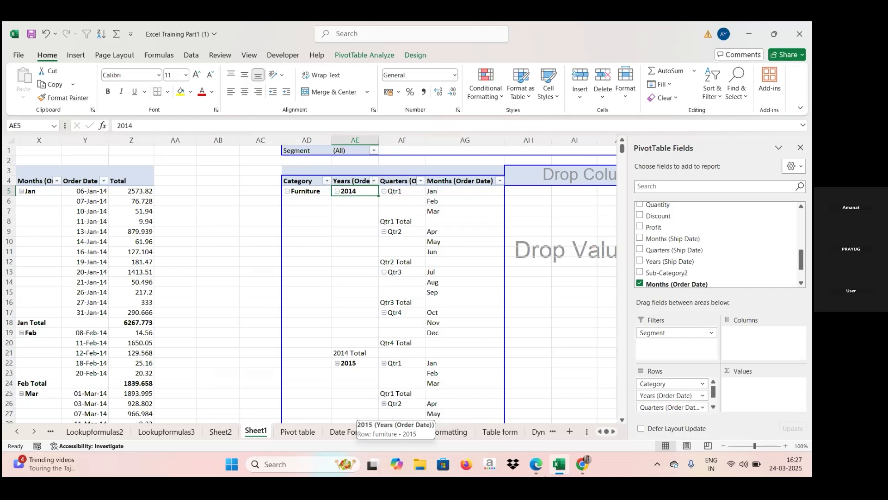
- Remove the Years, Quarters and Months (Order Date) fields from the rows, keeping only Category
drag(663, 397, 716, 260)
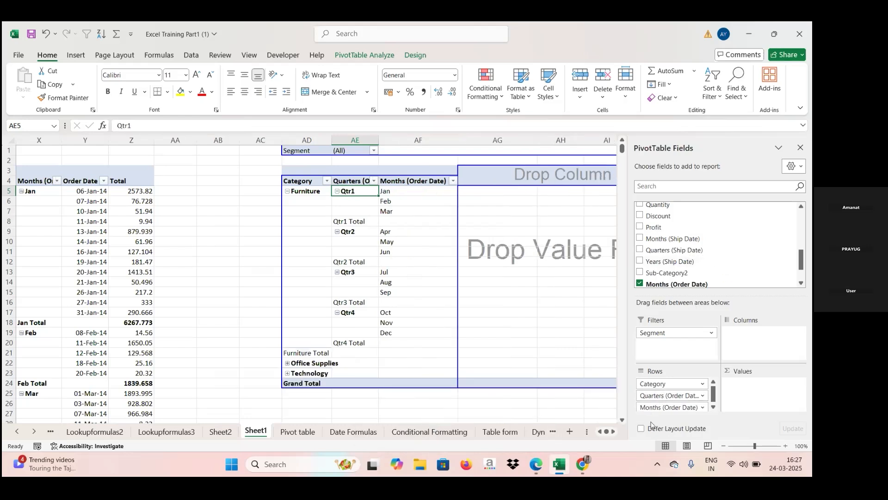
drag(674, 394, 734, 265)
drag(674, 395, 703, 246)
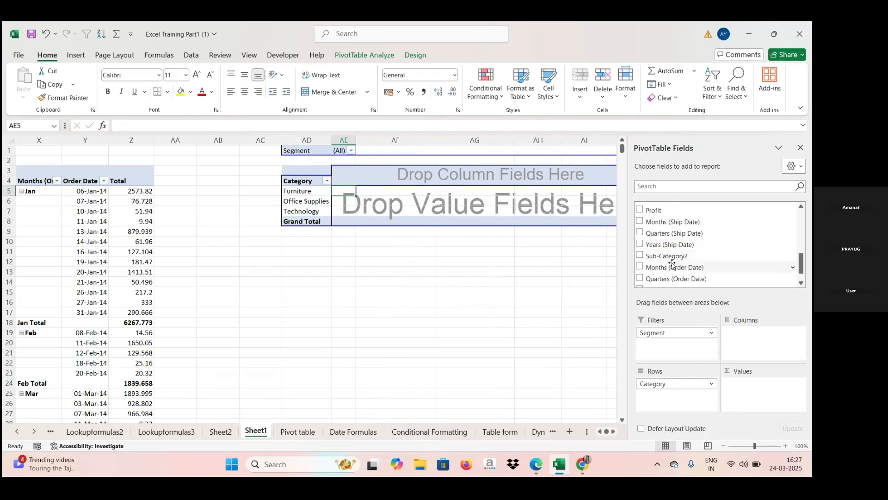
- Replace Category with Sub-Category as the row field of the pivot copy at column AD
drag(676, 262, 668, 407)
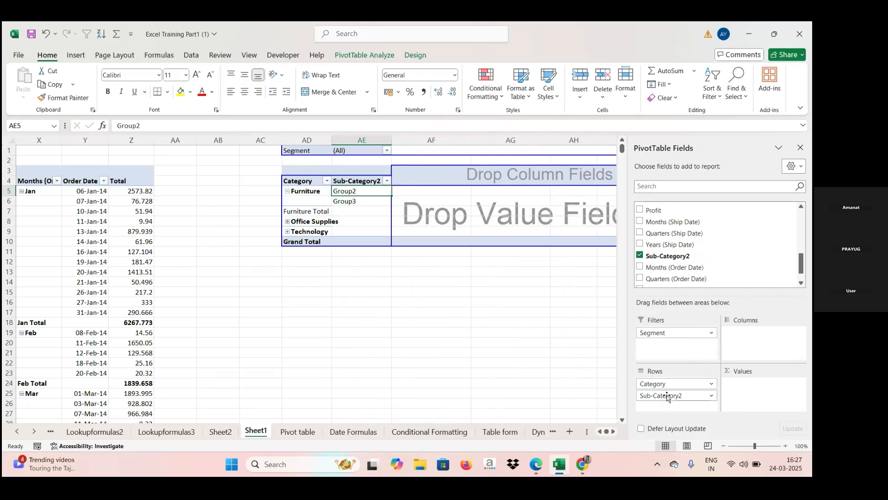
drag(671, 396, 692, 252)
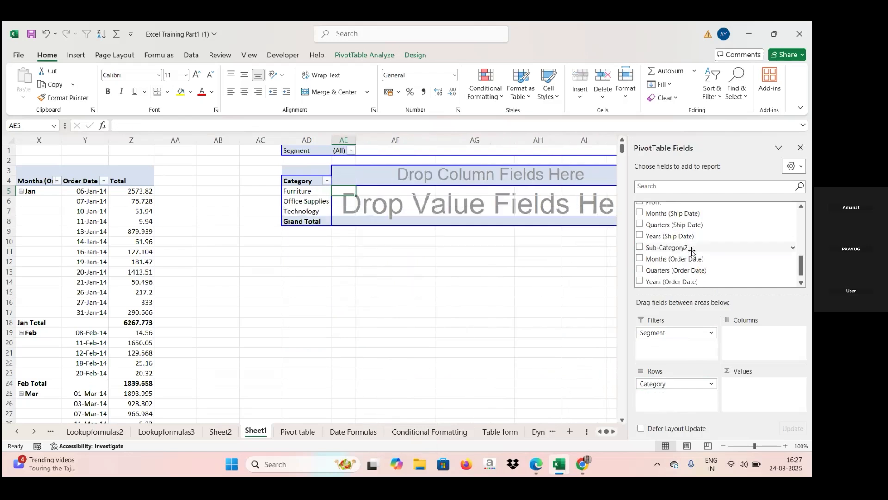
click(801, 278)
click(802, 283)
click(801, 282)
drag(801, 274, 801, 255)
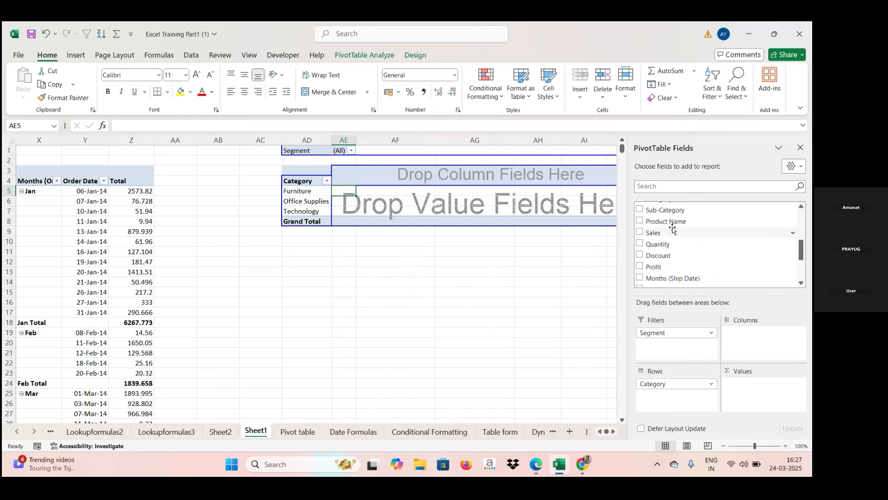
drag(679, 210, 662, 398)
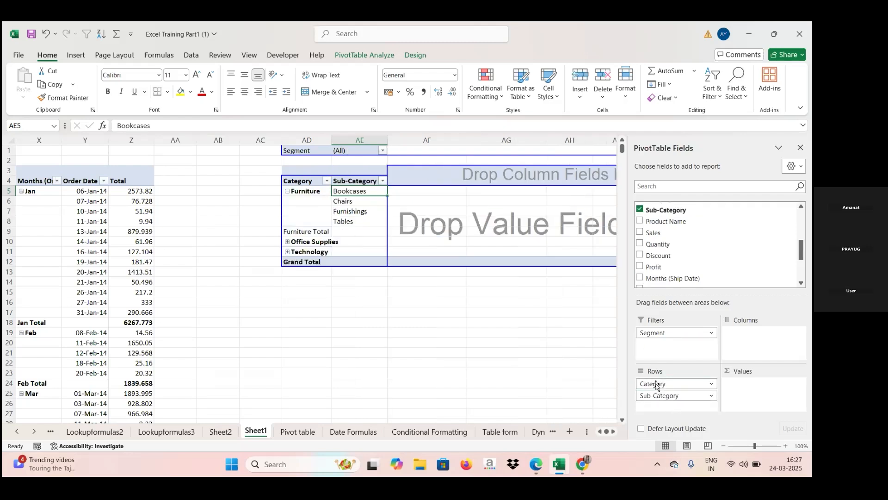
drag(656, 385, 686, 240)
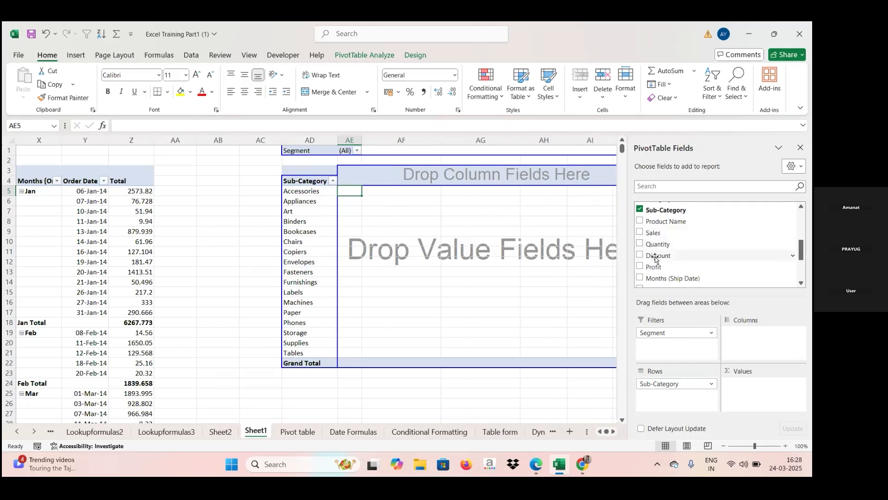
- Add Profit and Sales to the values and place Product Name below Sub-Category in the rows
drag(656, 266, 750, 396)
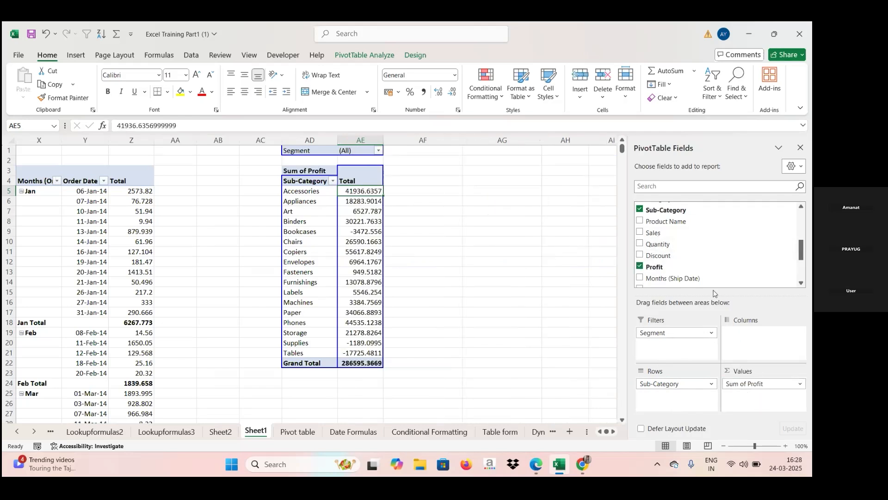
drag(652, 232, 749, 396)
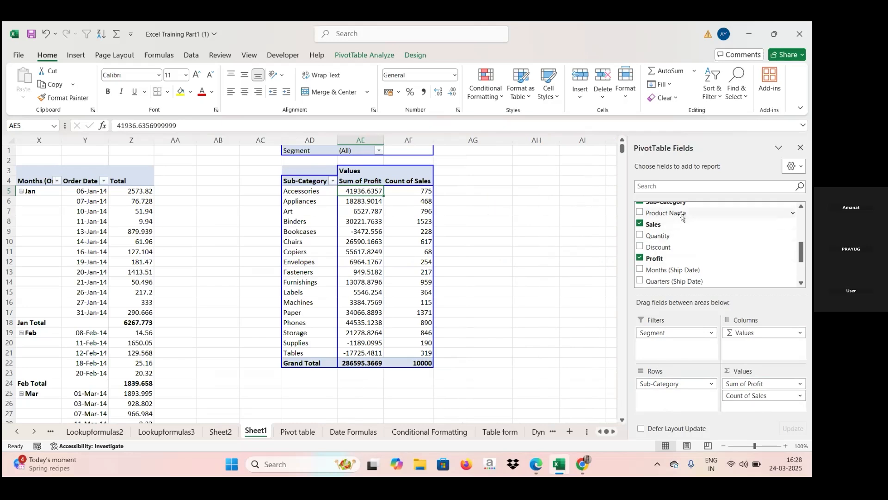
drag(682, 216, 667, 404)
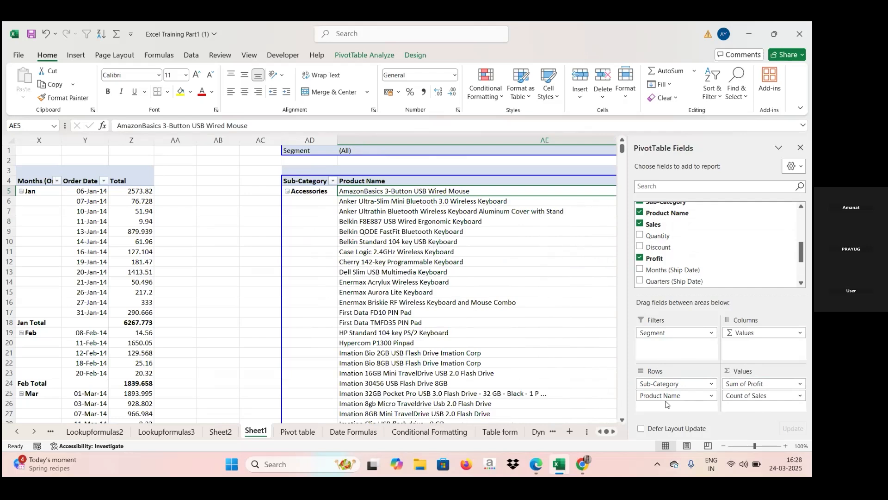
key(Right)
key(Right)
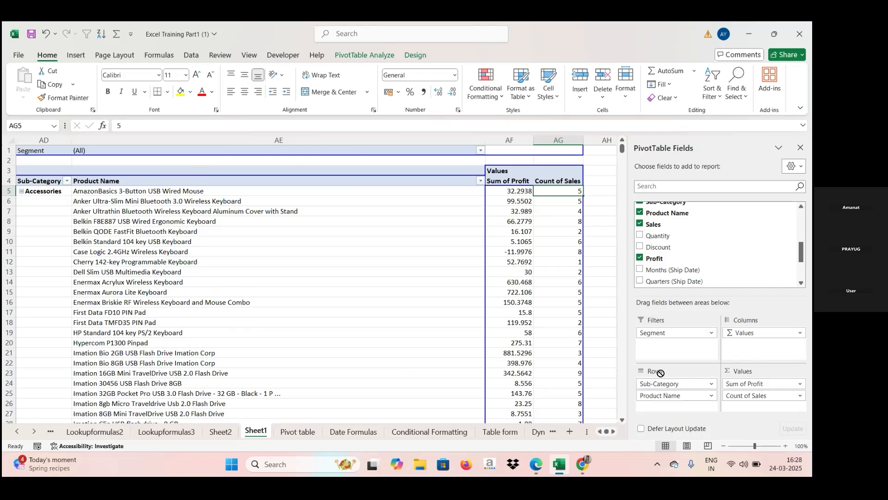
- Remove Sub-Category from the rows and Count of Sales from the values, leaving the sum of profit by product name
scroll(681, 237, down, 1)
drag(659, 383, 681, 237)
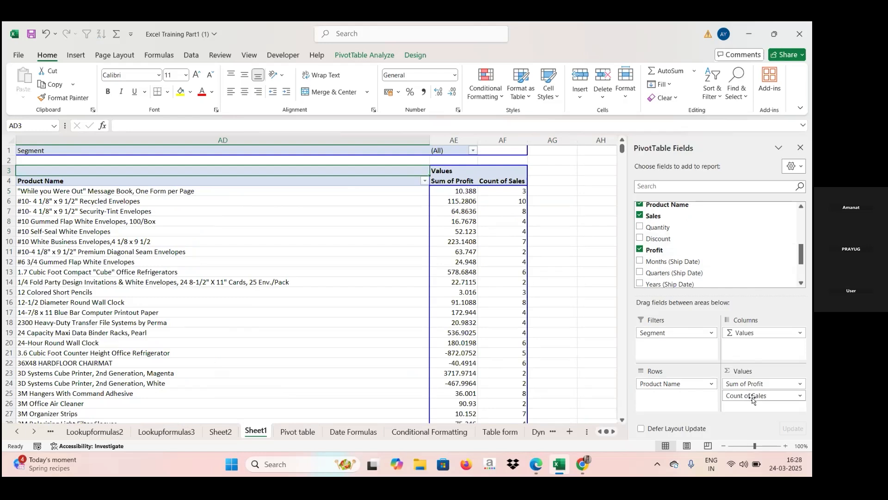
drag(753, 400, 721, 250)
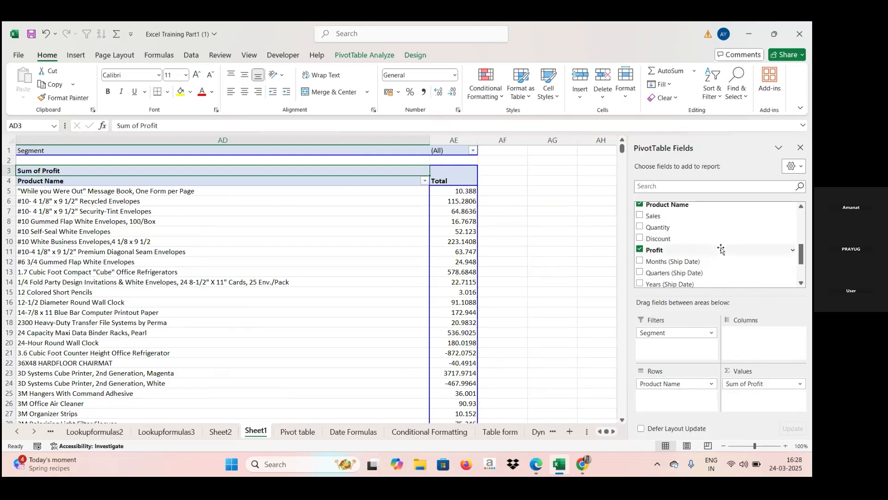
key(Left)
key(Left)
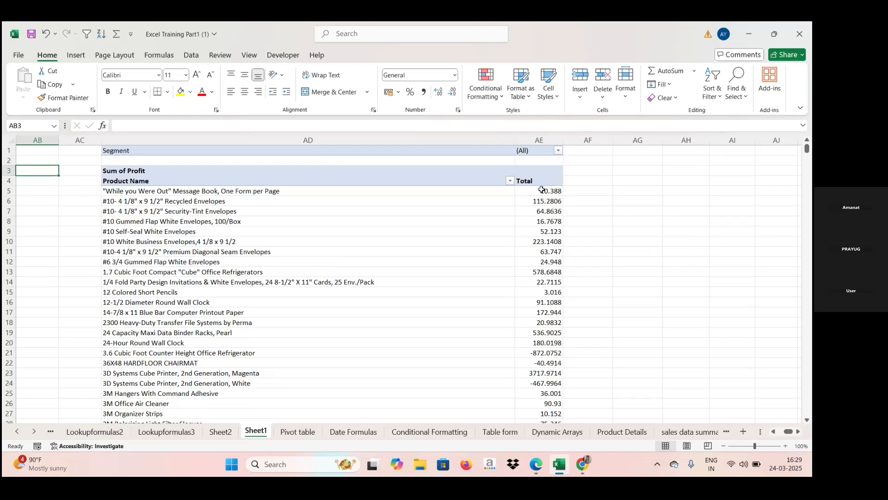
mouse_move(542, 190)
mouse_move(519, 201)
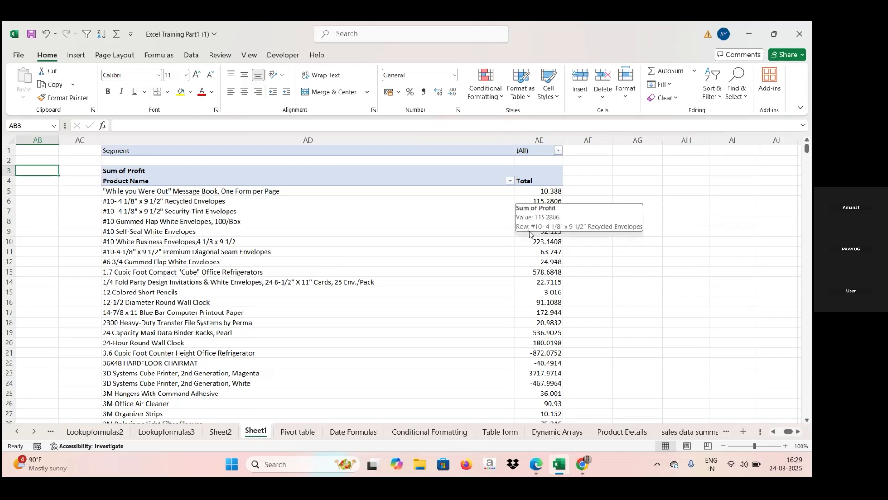
mouse_move(562, 261)
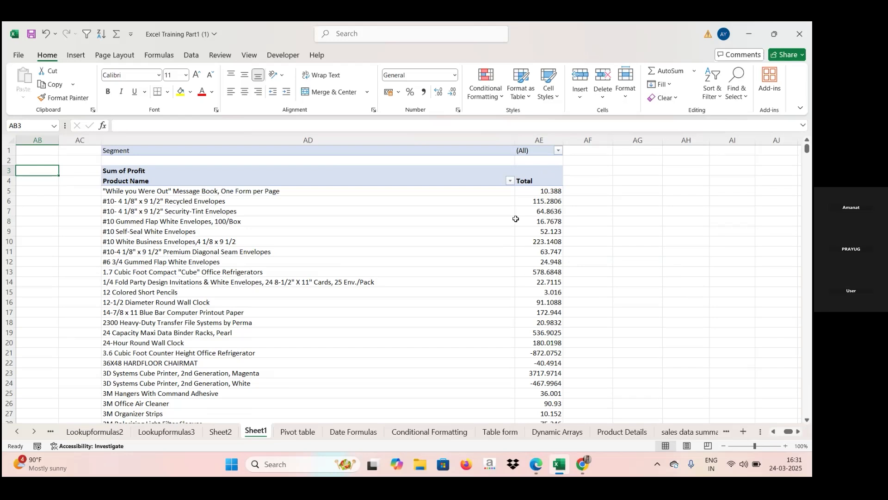
click(529, 194)
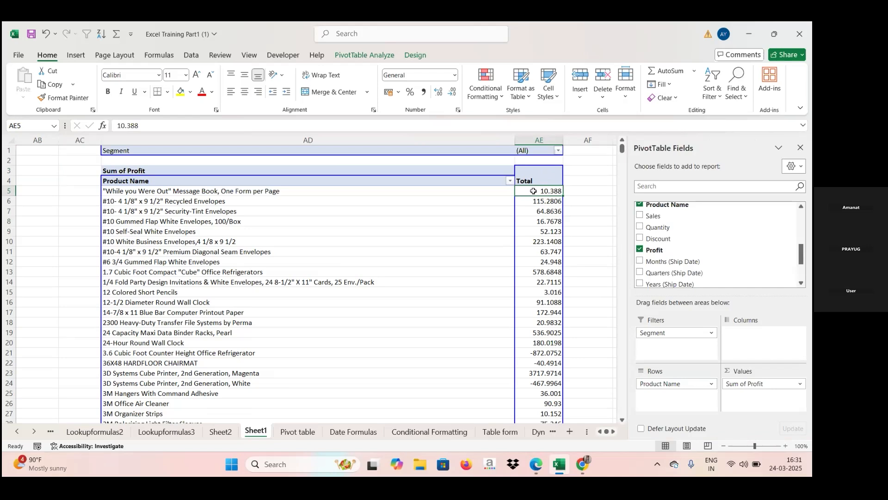
right_click(534, 191)
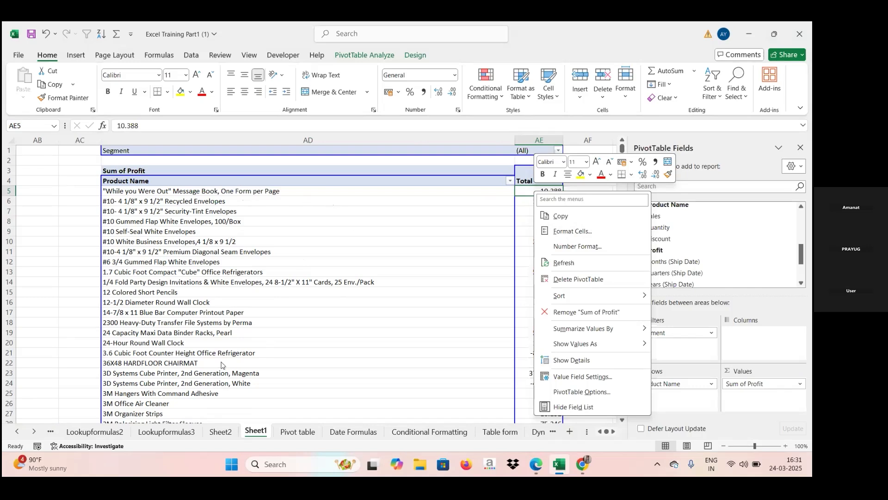
click(353, 322)
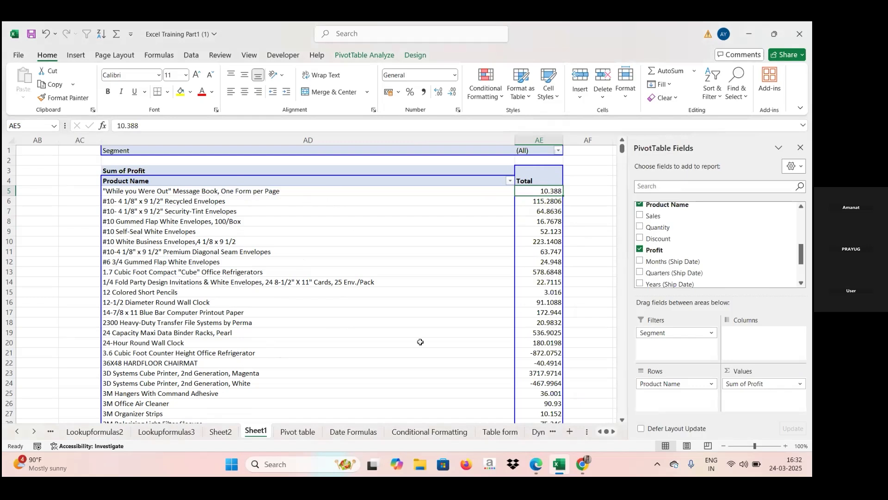
- Replace Product Name with Sub-Category as the row field of the pivot table at column AD
drag(698, 385, 707, 255)
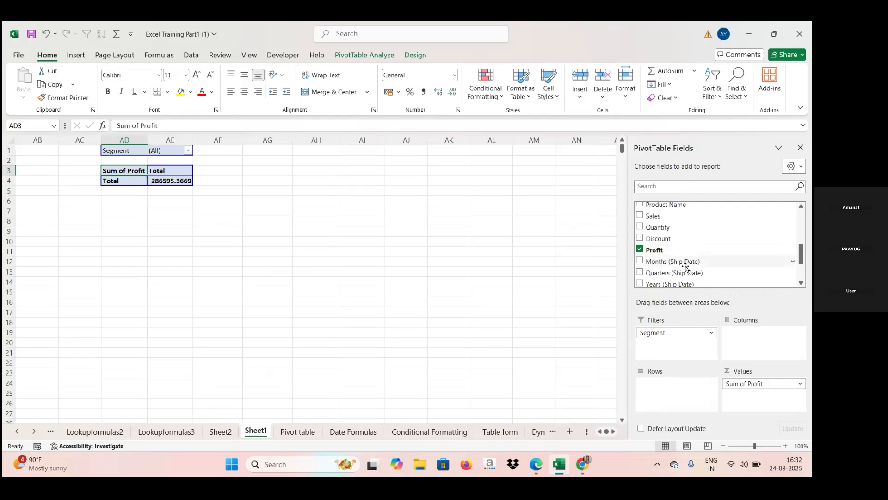
click(801, 276)
click(802, 255)
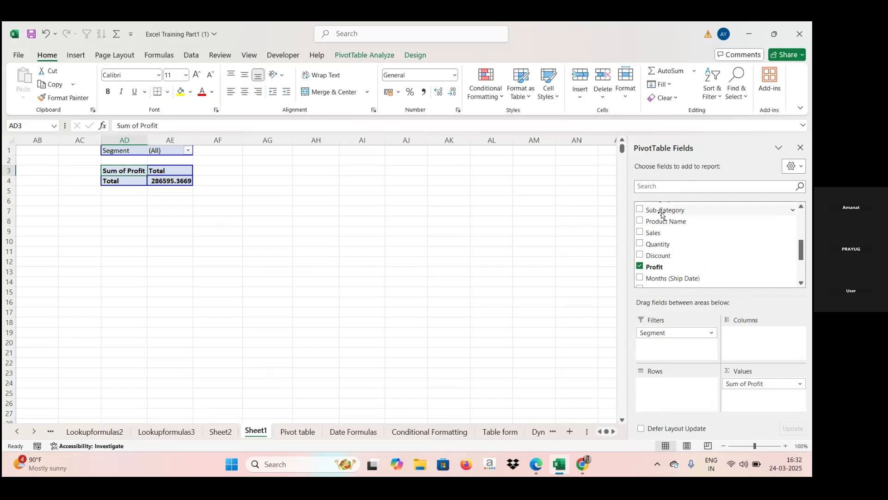
drag(663, 216, 680, 388)
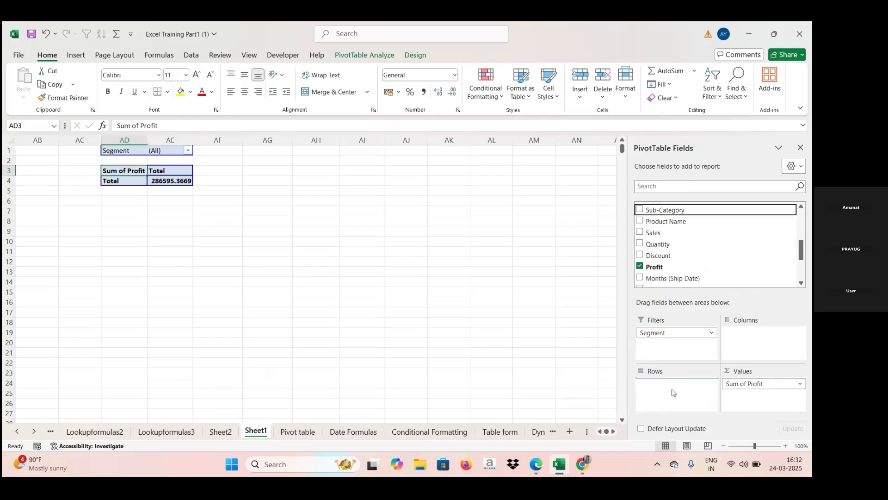
- Add Product ID below Sub-Category in the rows of the pivot table
click(801, 234)
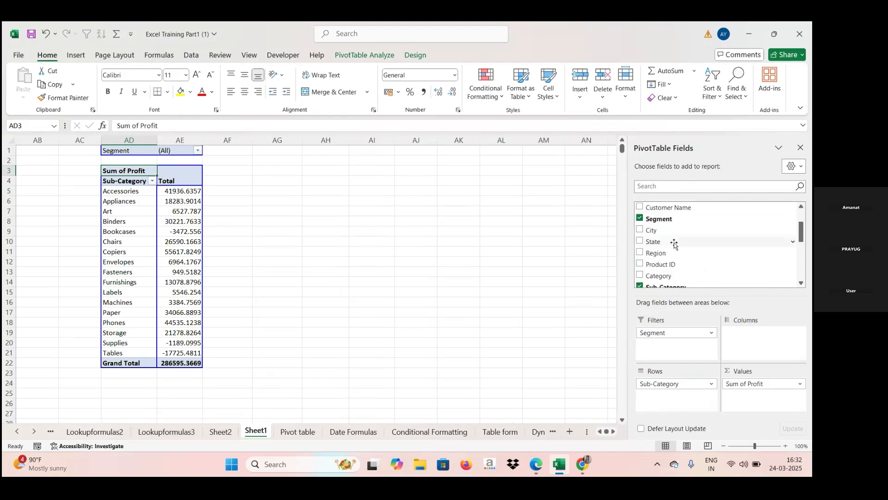
drag(655, 265, 661, 395)
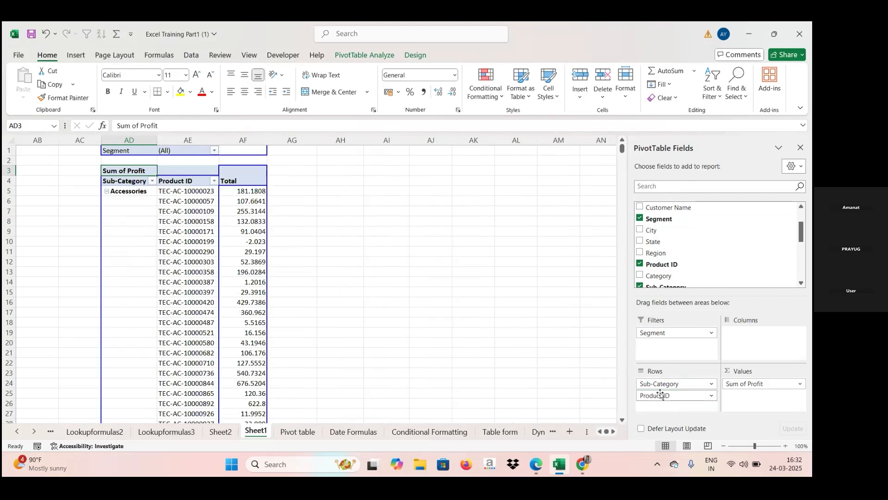
right_click(239, 193)
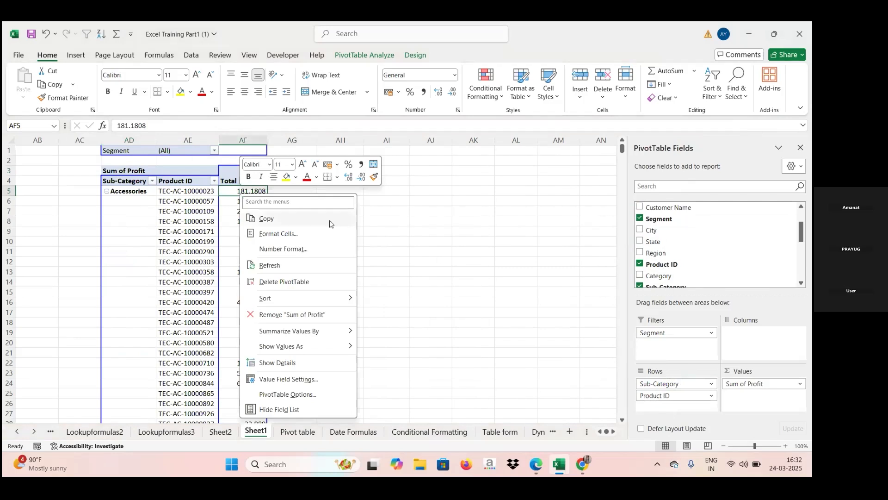
click(419, 245)
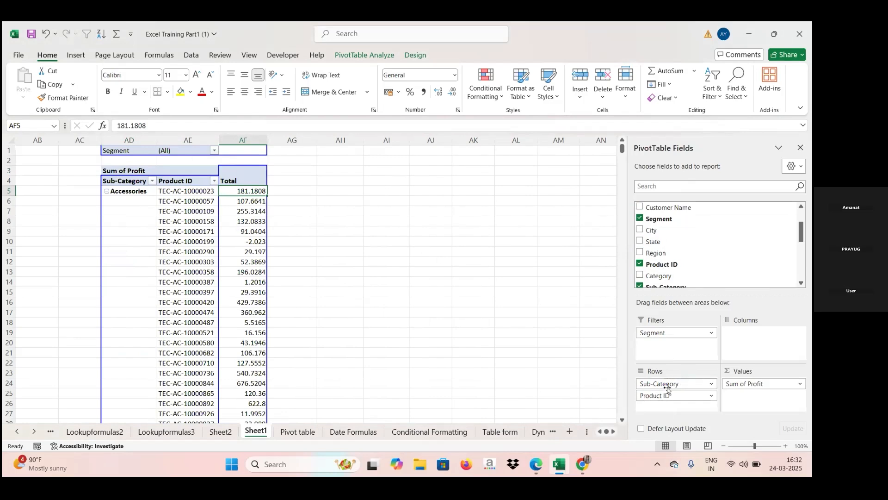
- Replace Product ID with Region below Sub-Category in the rows
drag(668, 394, 686, 250)
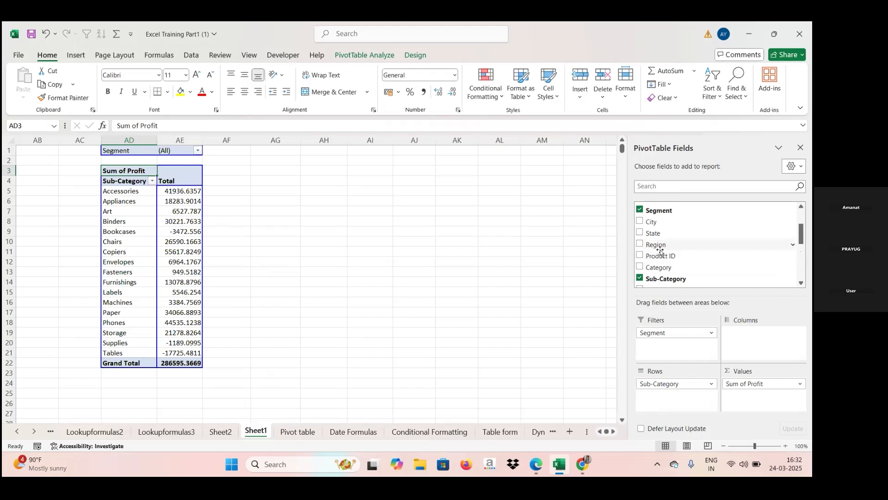
drag(661, 250, 665, 398)
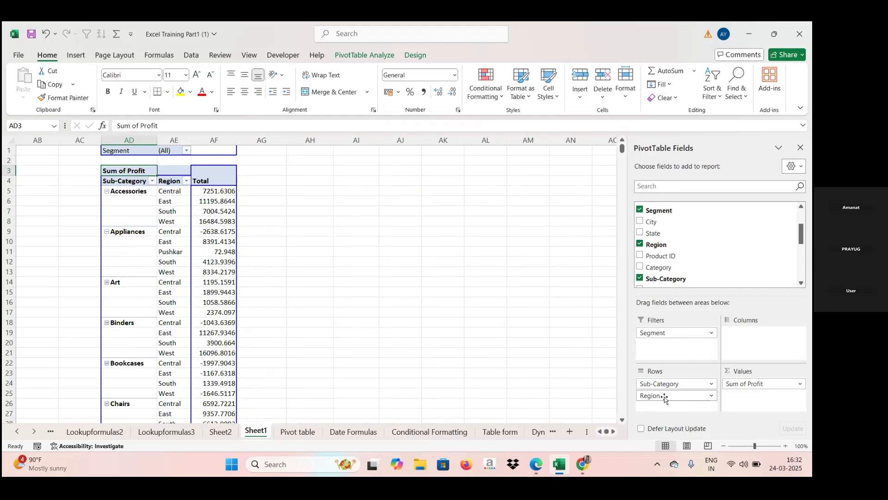
- Examine the options offered for the first profit total, including the ways to summarize its values
click(202, 192)
right_click(202, 191)
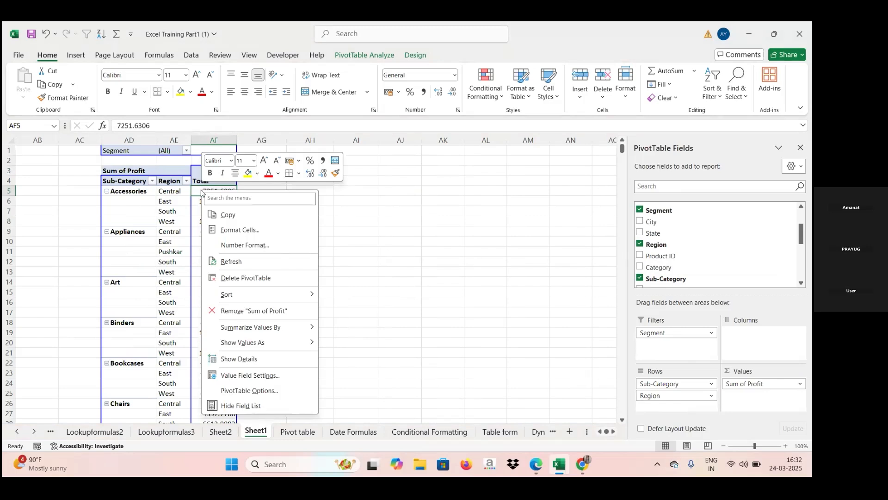
mouse_move(300, 345)
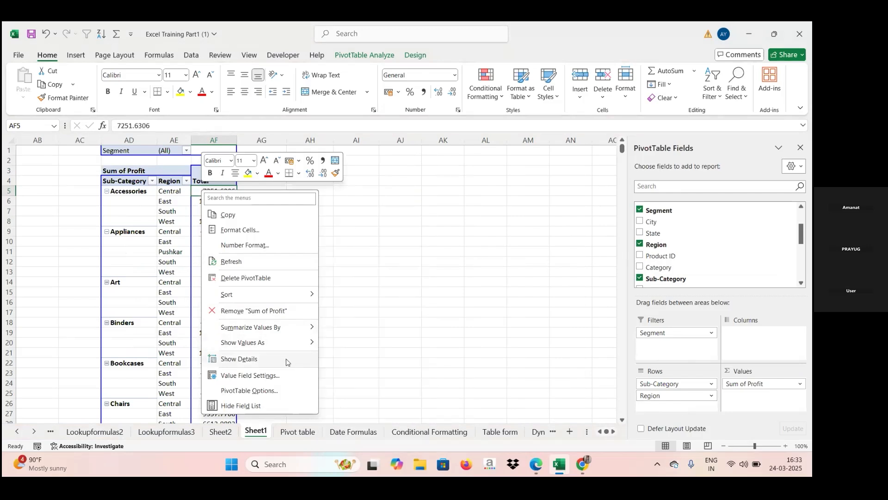
mouse_move(289, 327)
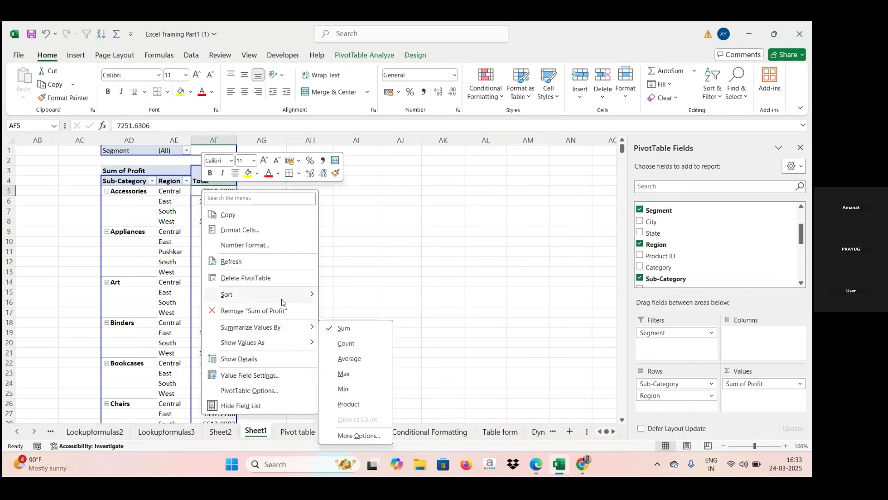
click(465, 357)
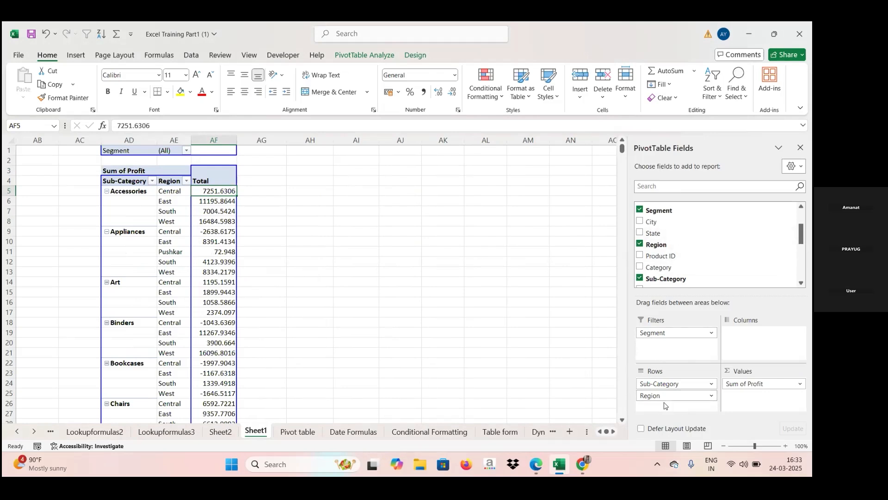
click(667, 245)
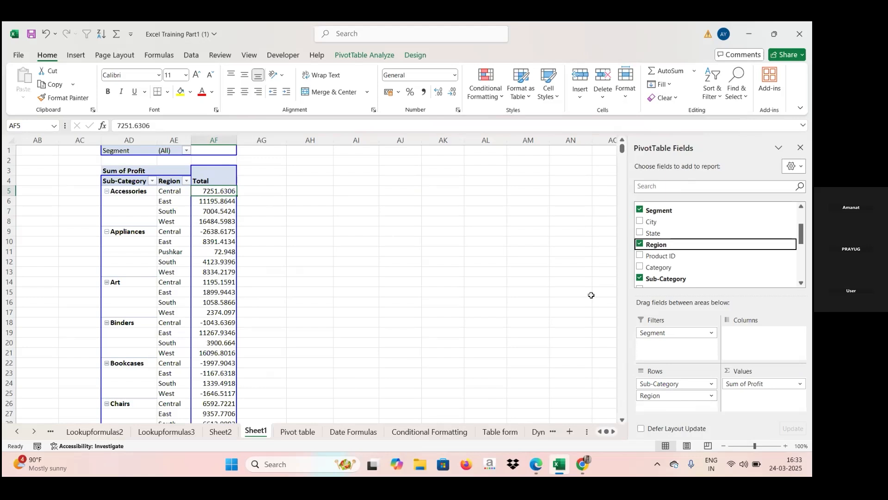
right_click(223, 191)
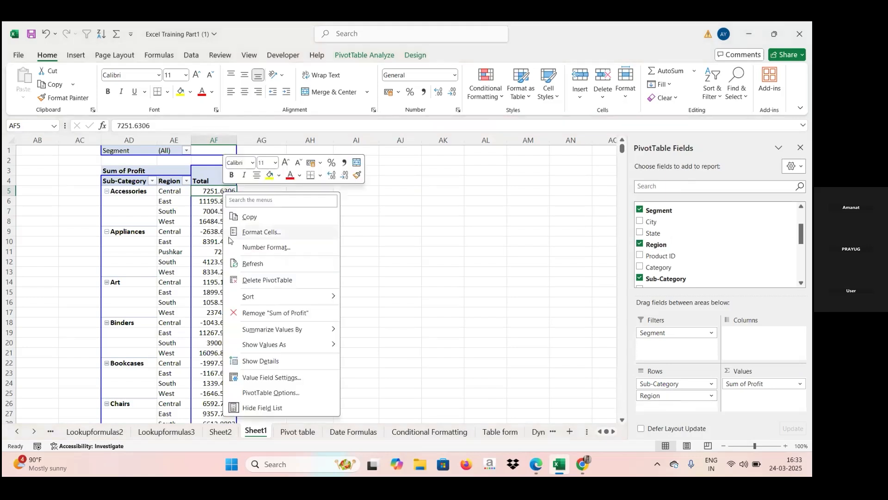
mouse_move(306, 294)
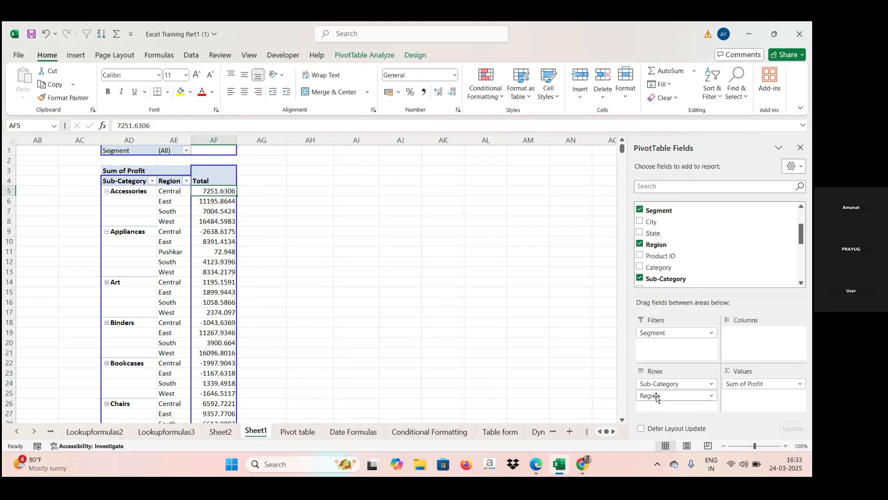
- Replace Region with Category below Sub-Category in the rows of the pivot table
drag(660, 400, 699, 248)
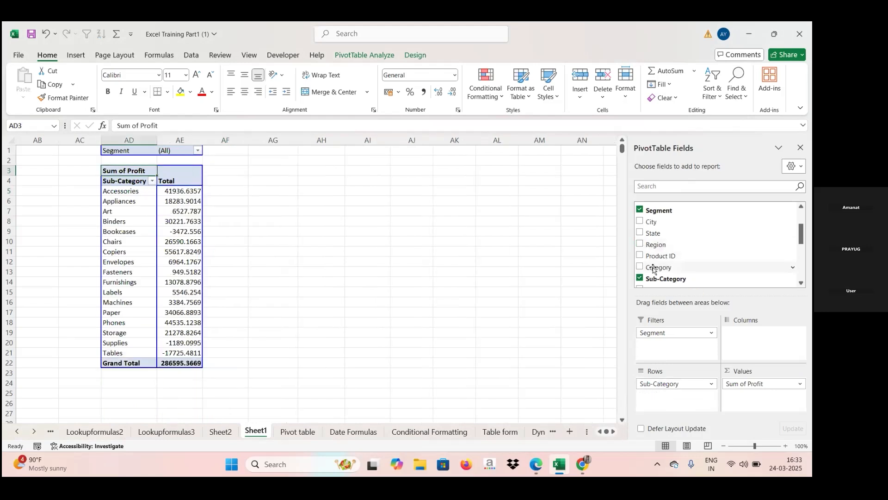
drag(656, 268, 665, 395)
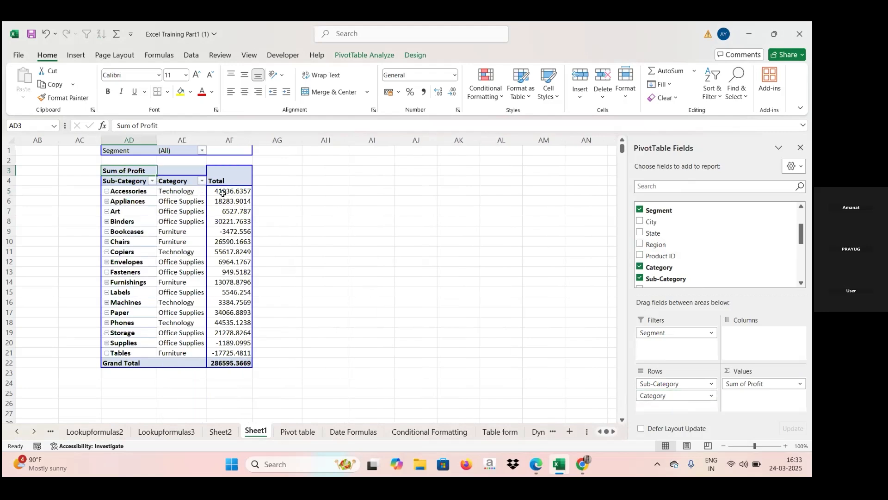
mouse_move(223, 194)
- Remove Sum of Profit from the values and add Sales in its place
click(801, 385)
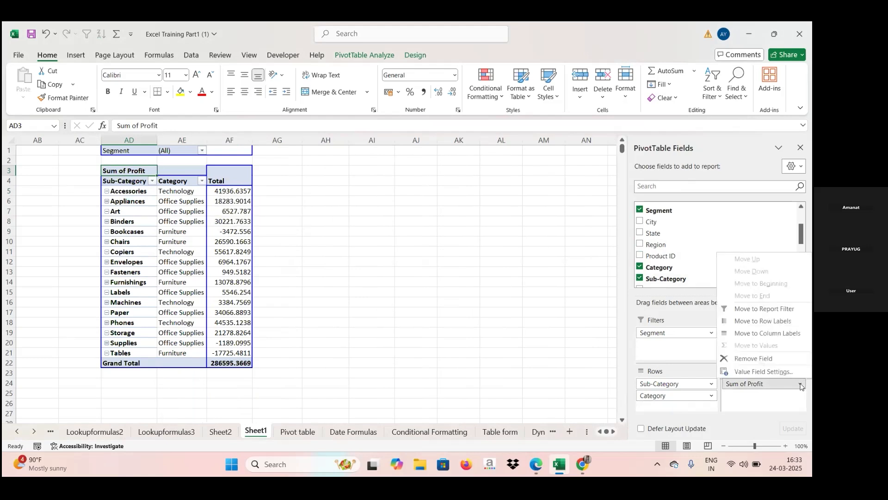
click(763, 359)
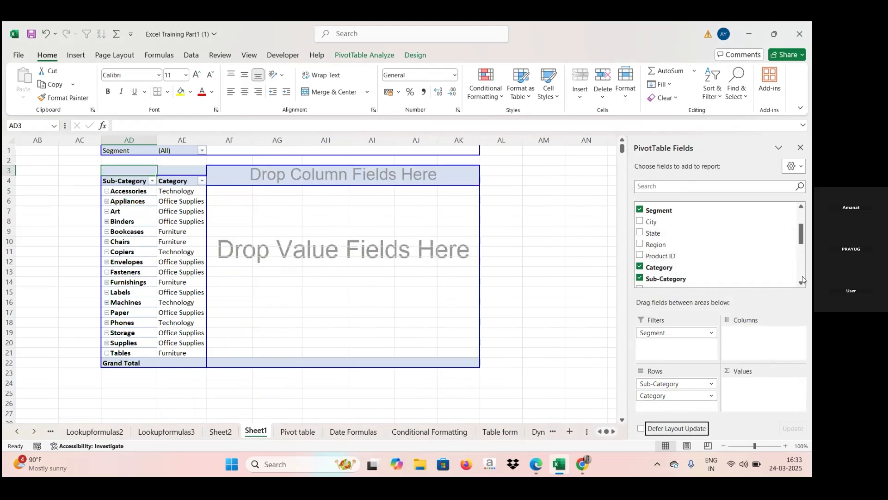
scroll(802, 280, down, 2)
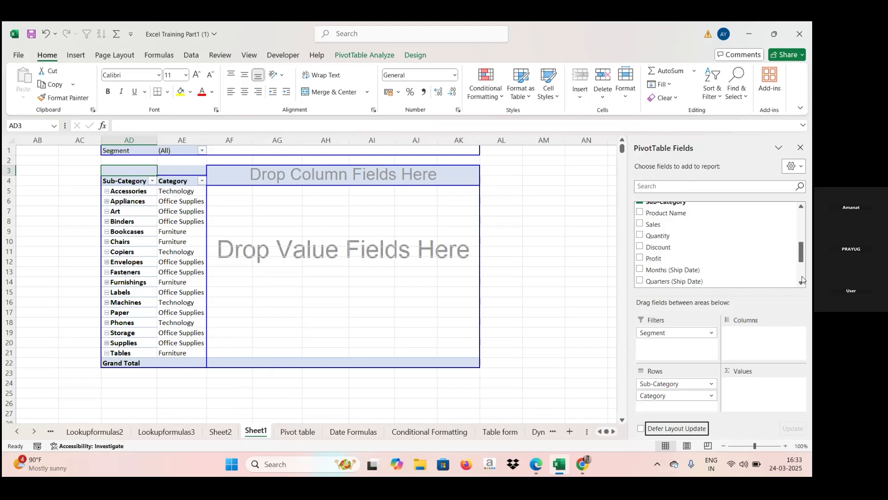
drag(653, 224, 755, 396)
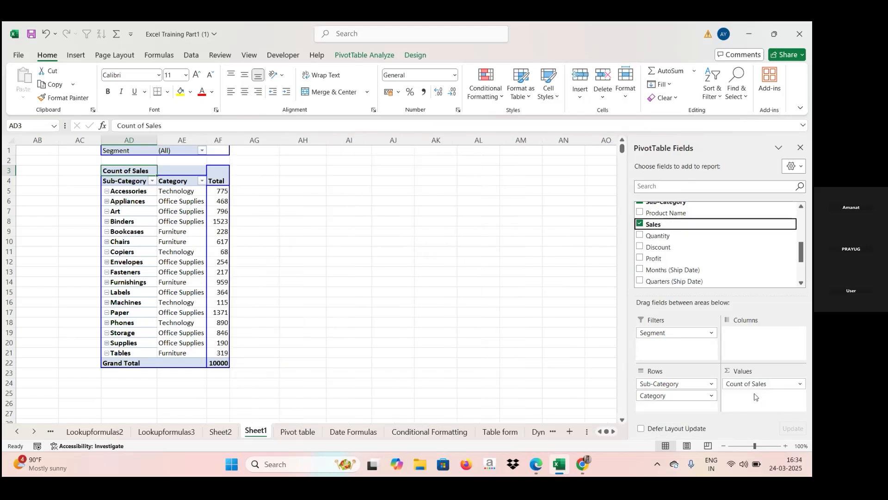
- Replace Count of Sales with Quantity as the value field of the pivot table
drag(752, 385, 701, 248)
drag(657, 227, 751, 394)
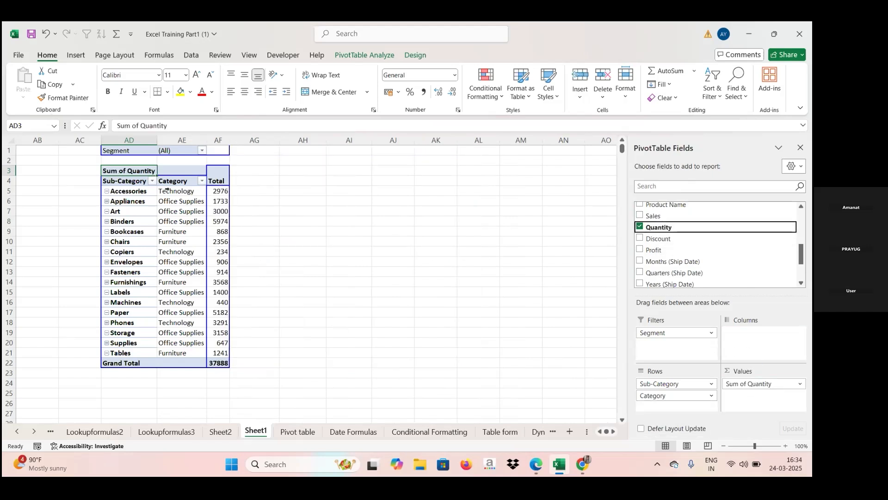
right_click(218, 193)
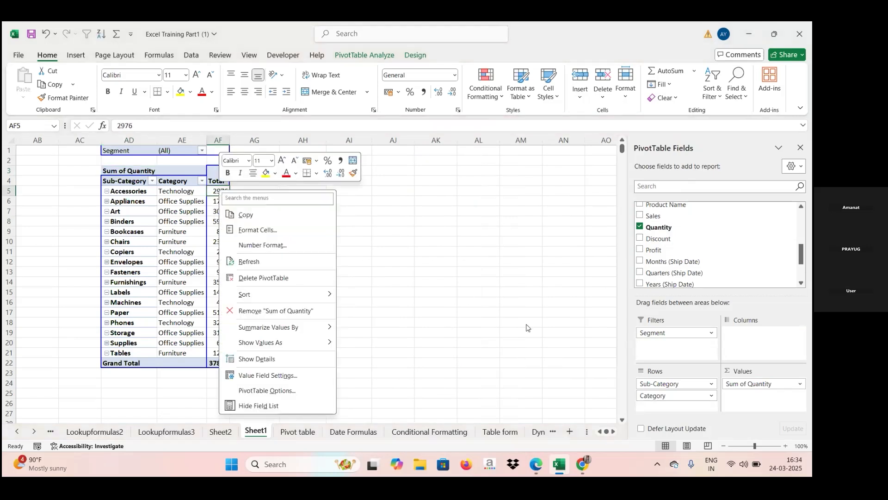
key(Escape)
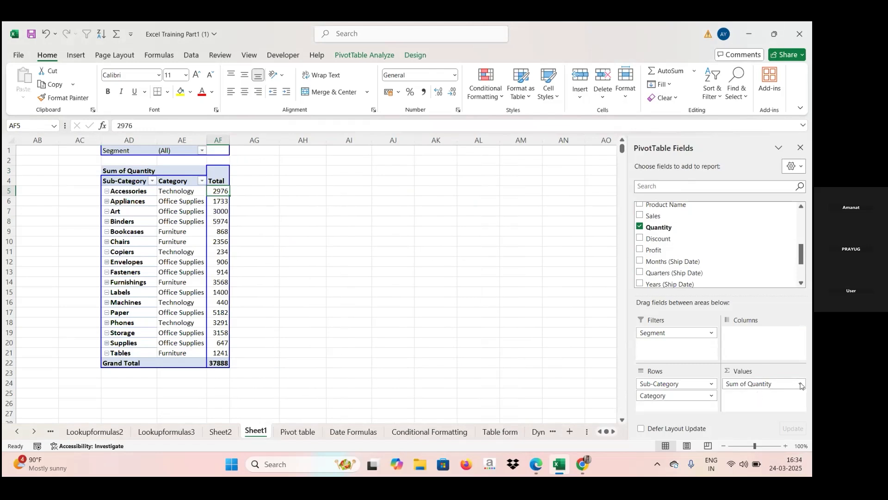
- Replace Sum of Quantity with Profit as the value field
drag(802, 385, 730, 240)
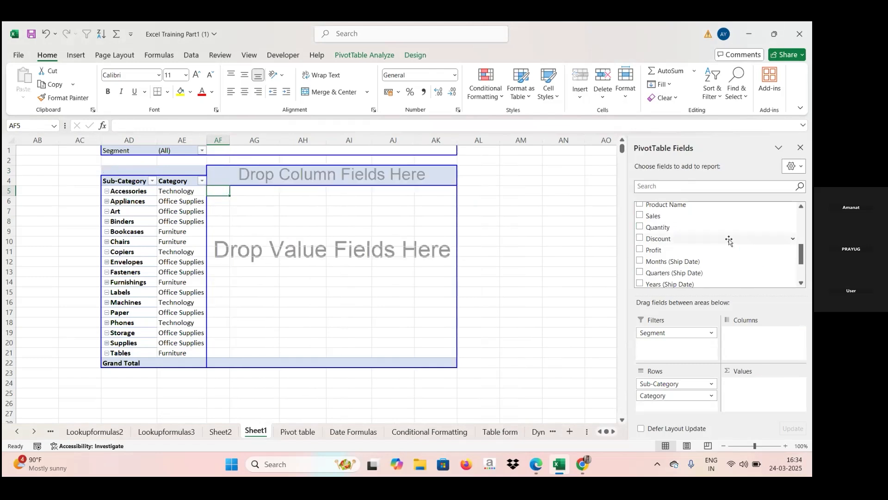
drag(662, 254, 750, 394)
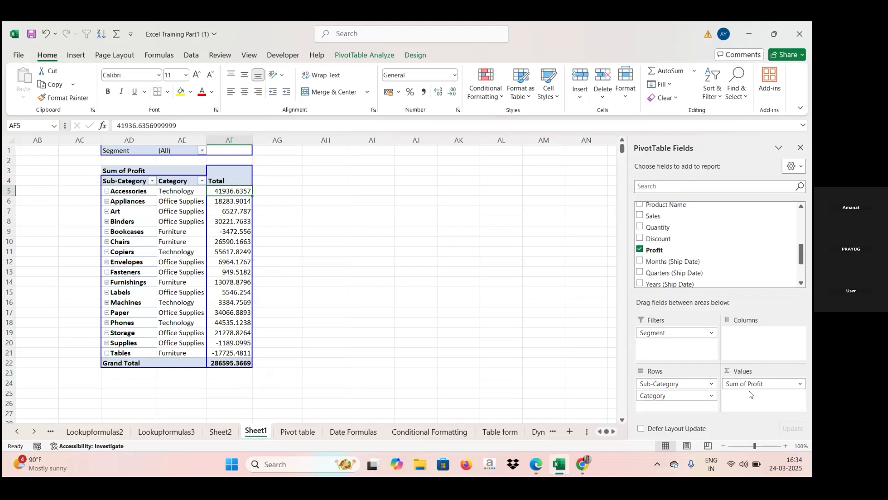
- Review the calculation types available for summarizing Sum of Profit in its Value Field Settings, leaving the settings as they are
click(801, 384)
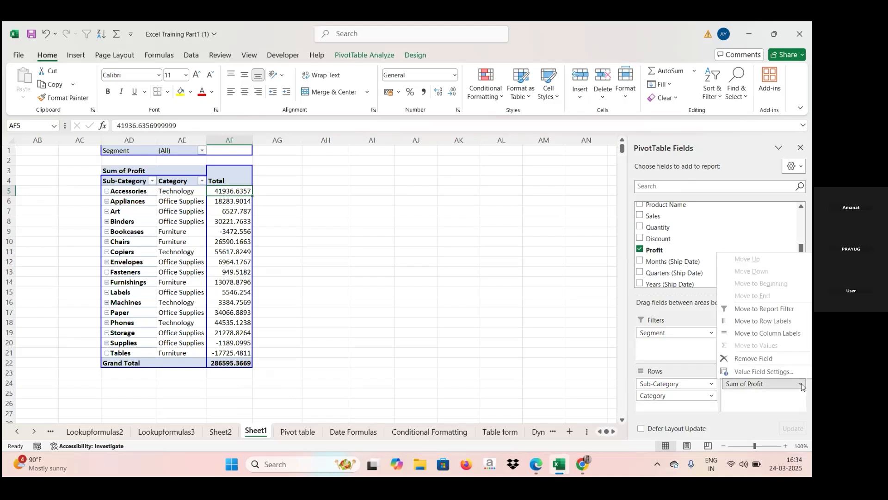
click(755, 372)
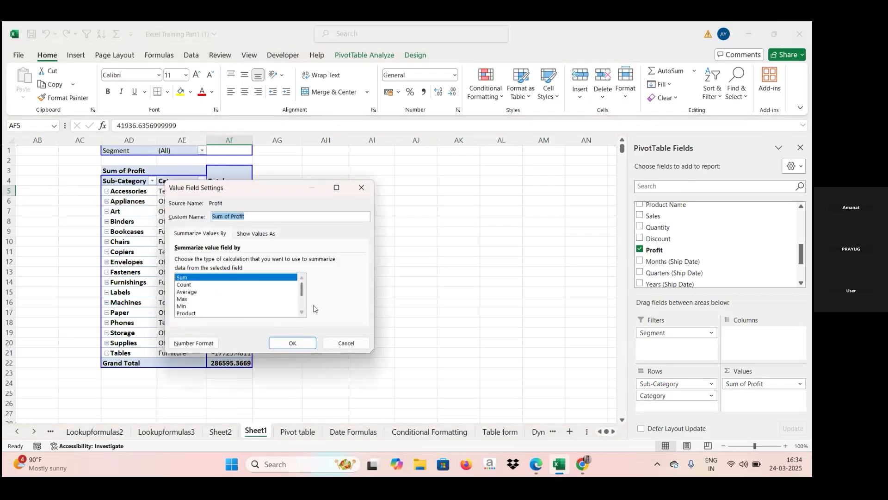
scroll(299, 306, down, 2)
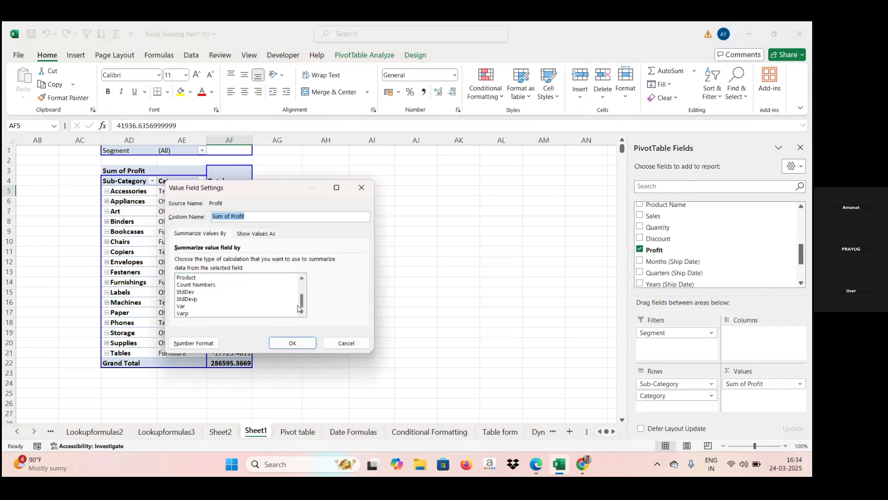
scroll(302, 284, up, 2)
scroll(302, 285, up, 2)
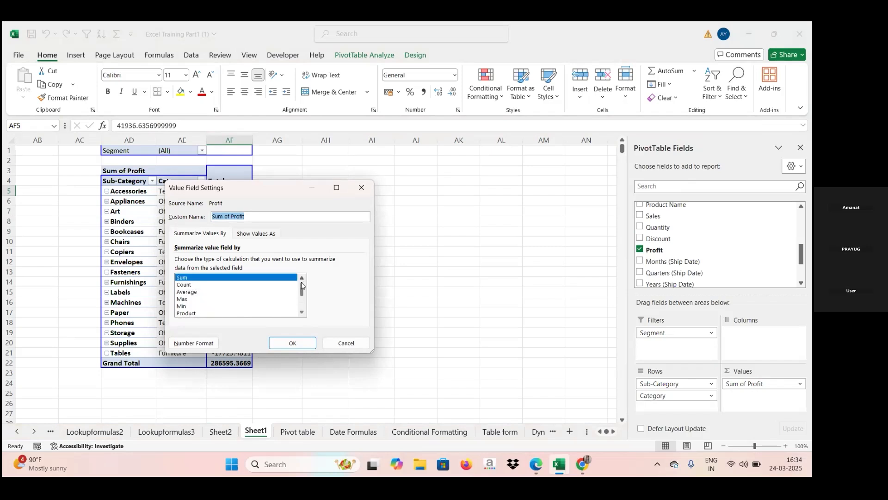
click(361, 188)
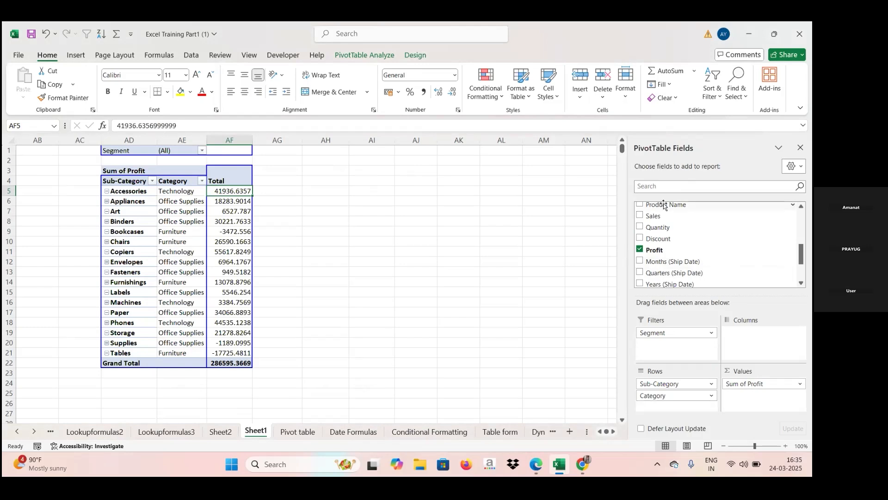
- Check the Category, Sub-Category and Profit source columns on the Pivot table sheet and return to Sheet1
click(297, 432)
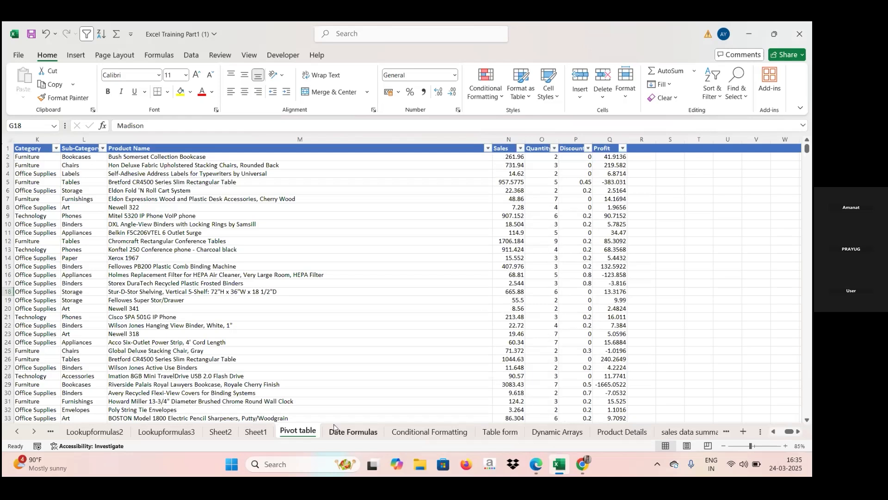
click(256, 432)
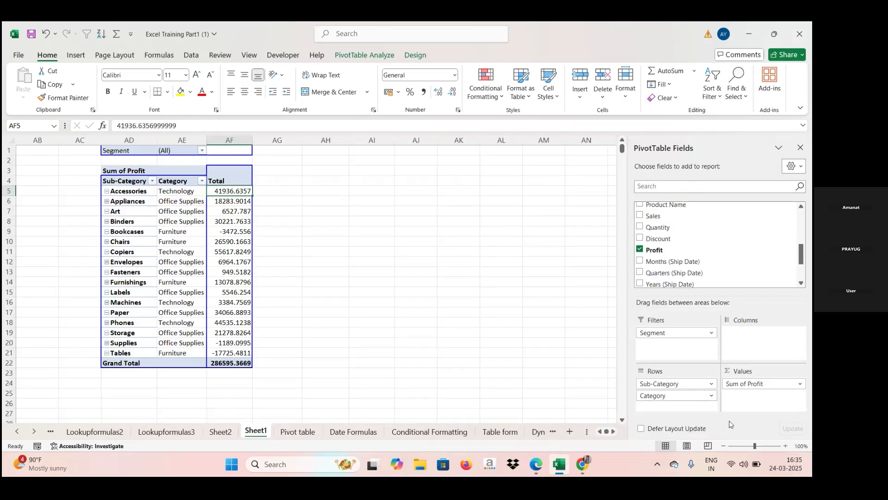
- Replace Profit with Sales in the pivot table's values and remove Sub-Category and Category from its rows
drag(736, 384, 772, 388)
drag(680, 387, 696, 242)
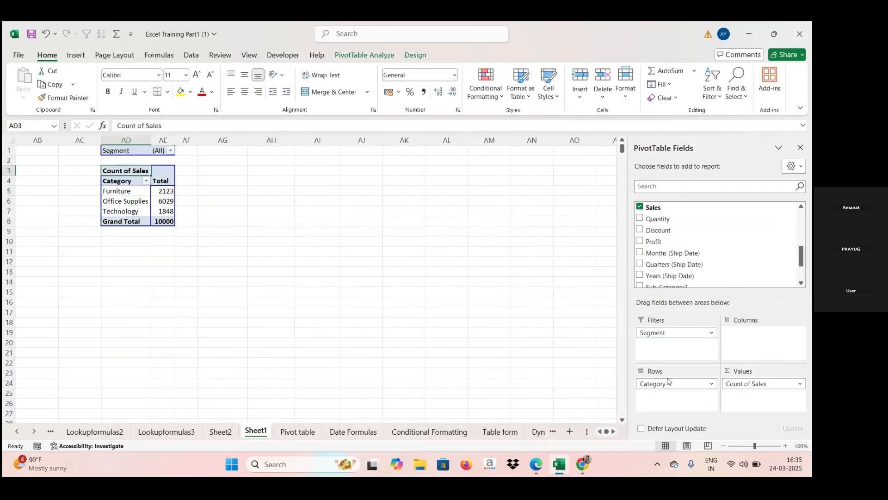
drag(669, 385, 690, 221)
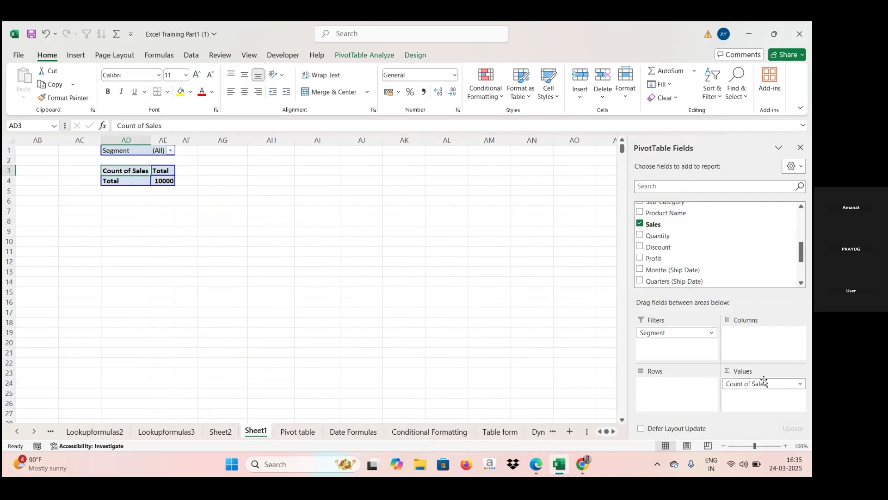
- Move the Sales field from the values to the rows of the pivot table
click(800, 384)
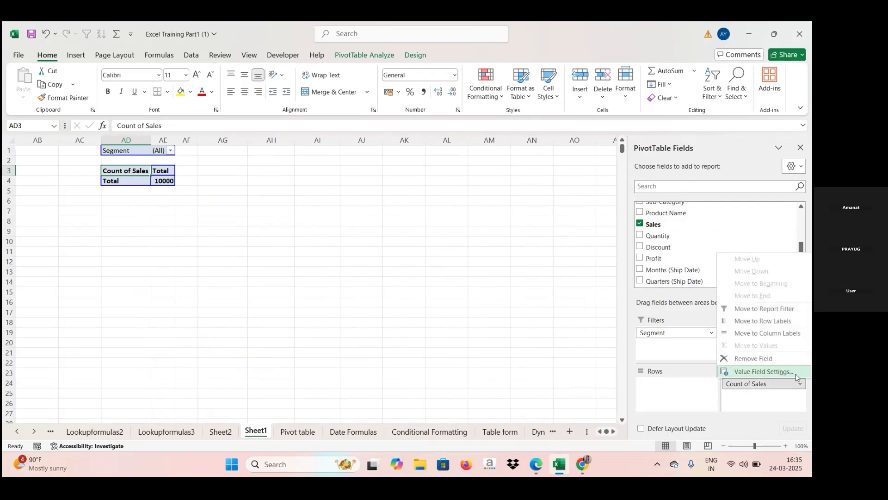
click(751, 224)
drag(747, 385, 678, 388)
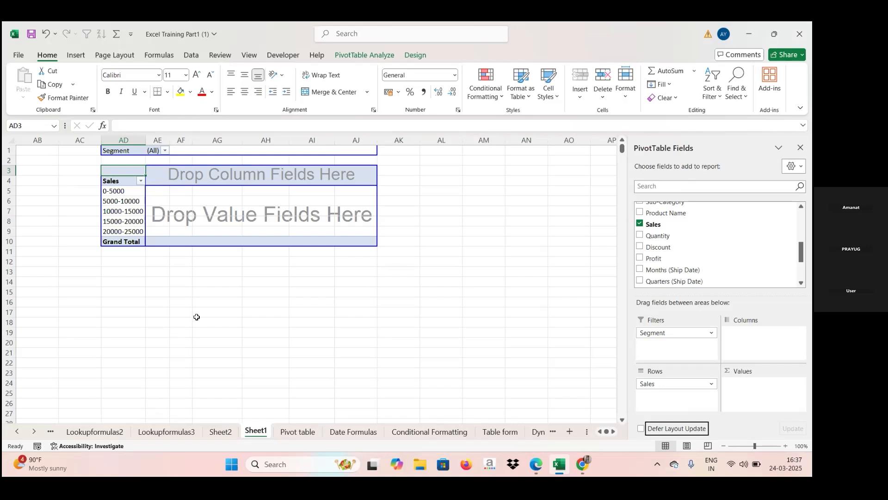
- Ungroup the Sales row ranges and regroup them by 1000, starting at 0.444 and ending at 22638.48
right_click(121, 191)
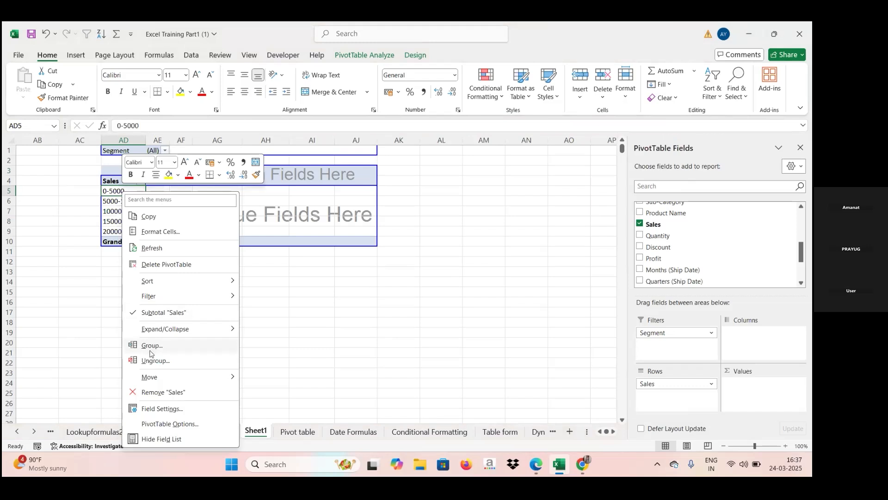
click(150, 360)
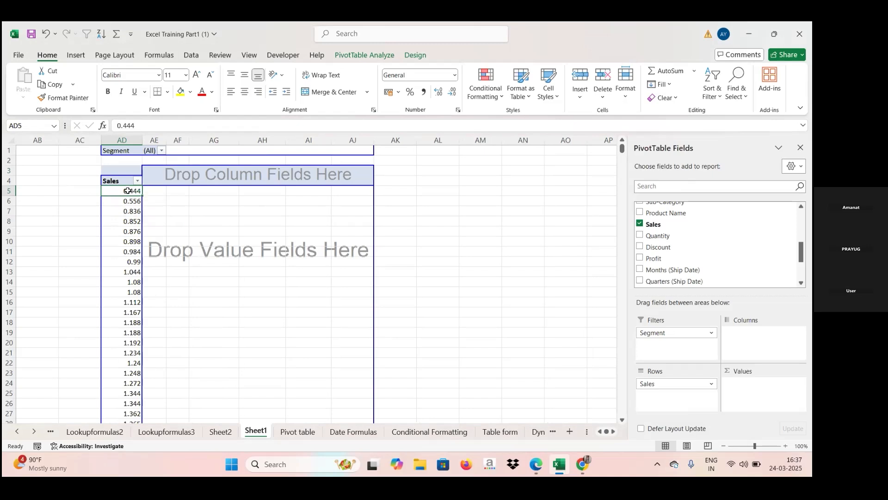
right_click(129, 194)
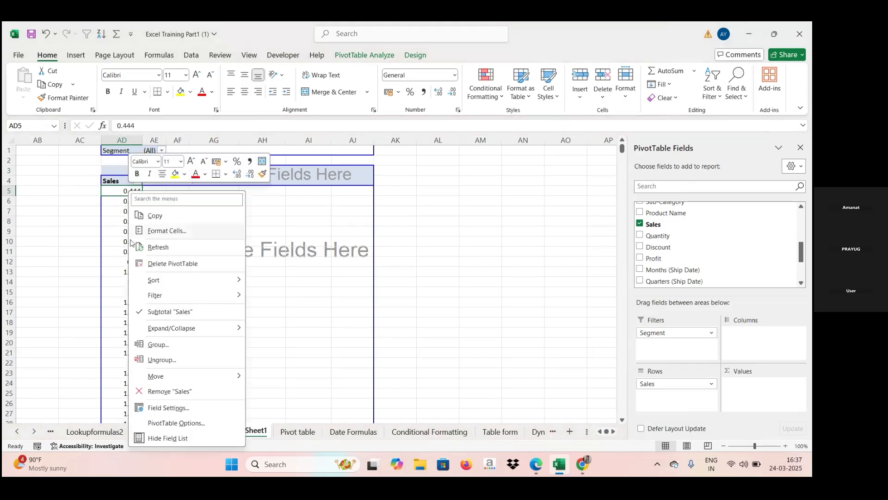
click(155, 344)
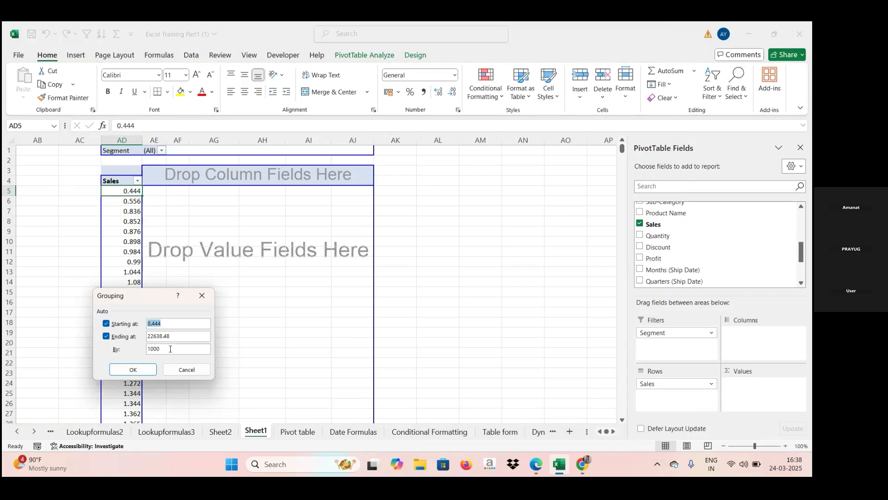
click(171, 349)
click(131, 369)
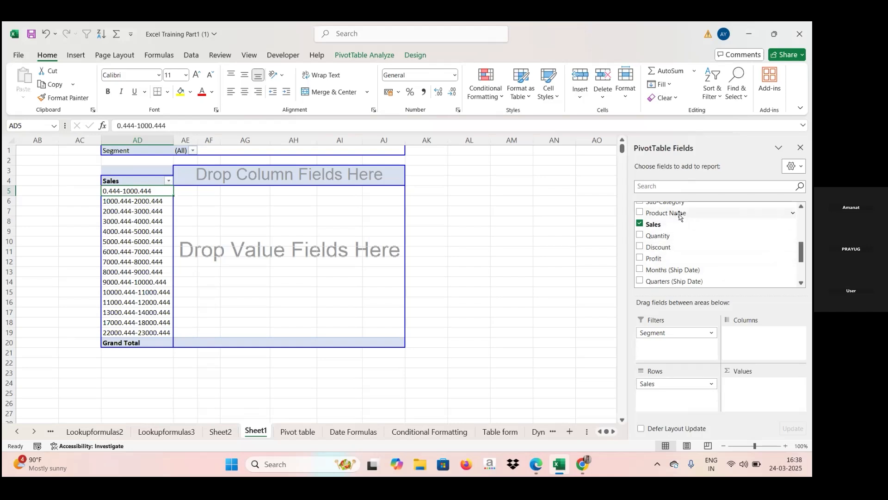
- Add Product Name below Sales in the rows of the pivot table
drag(680, 217, 662, 396)
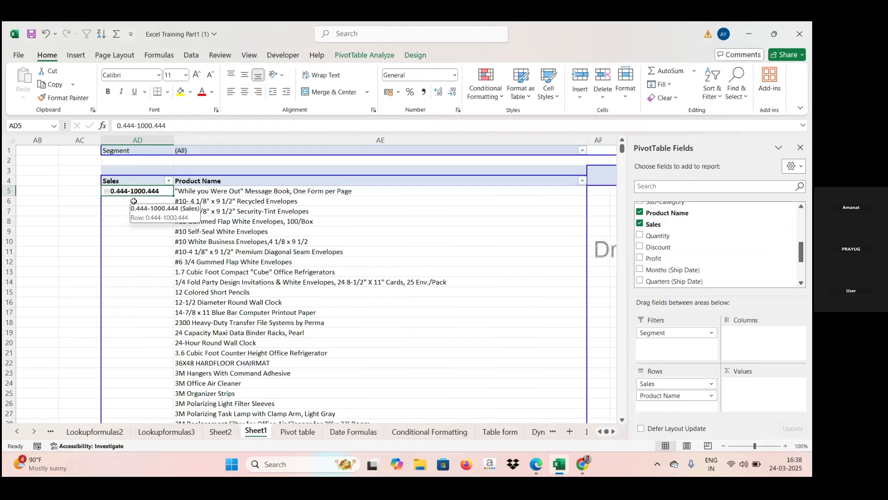
- Examine the product names listed under the first Sales range, 0.444-1000.444, in the pivot table
key(Down)
key(Down)
key(Down)
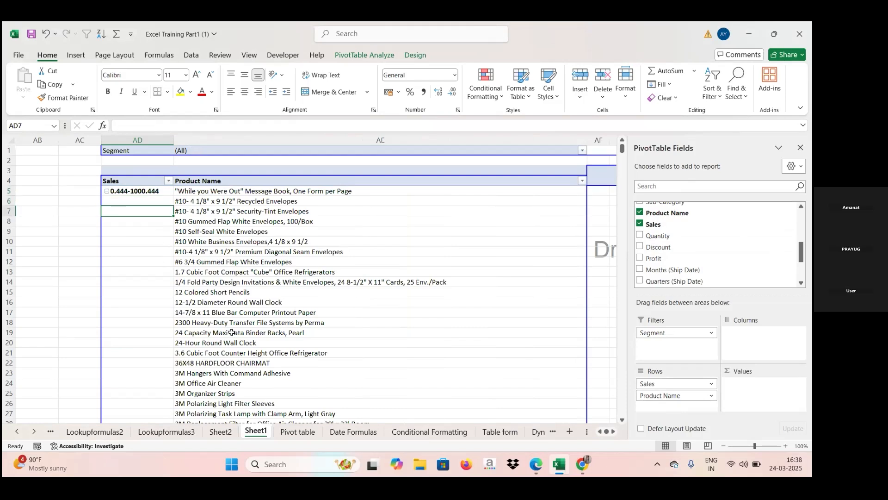
key(Down)
key(Down)
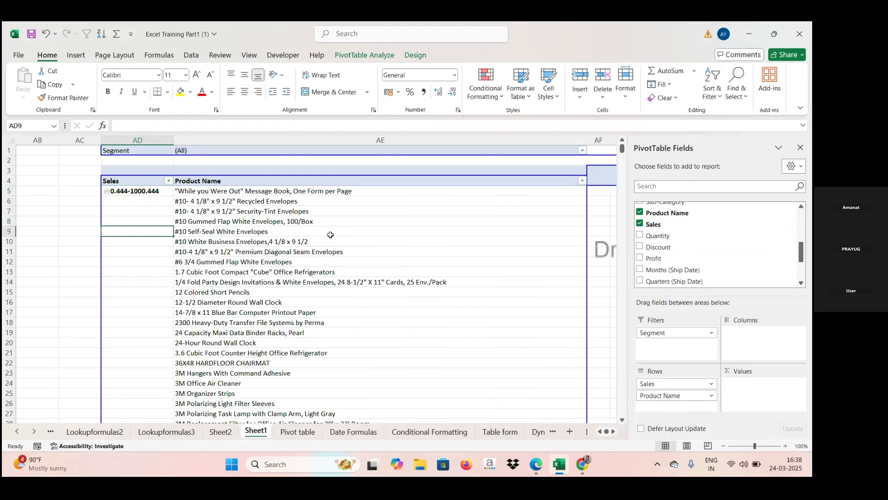
click(330, 235)
key(Down)
key(Down)
key(Down)
key(Down)
key(Down)
key(Down)
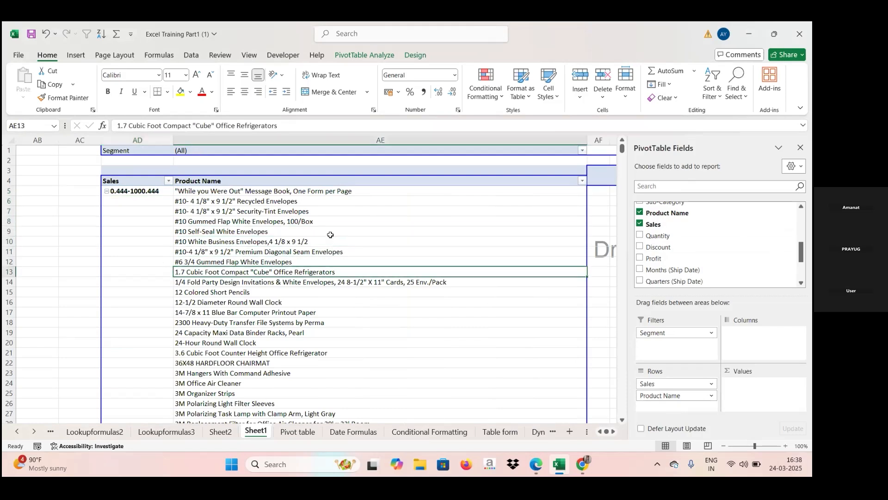
key(Down)
key(Down)
key(Down)
key(Down)
key(Down)
key(Down)
key(Down)
key(Down)
key(Down)
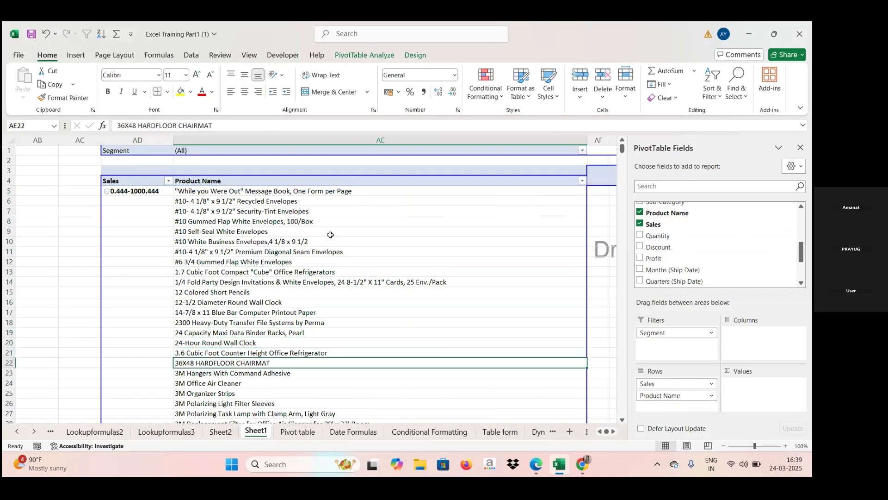
key(Down)
key(Down)
key(Down)
key(Down)
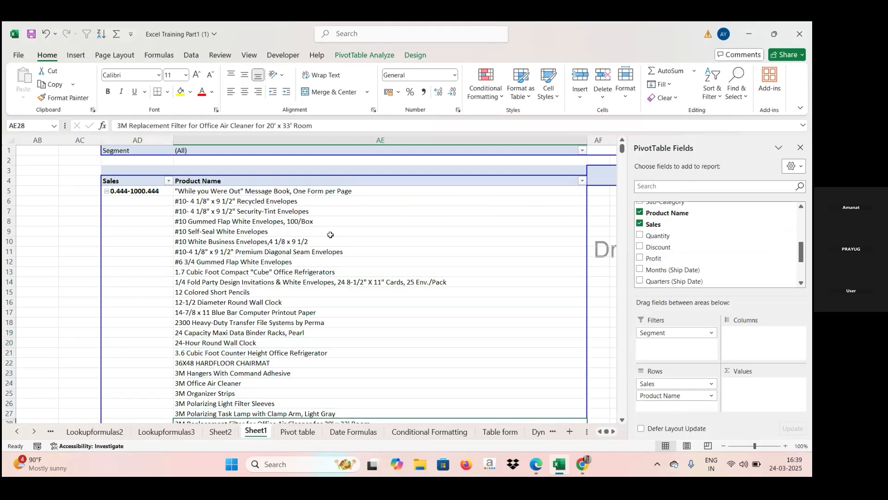
key(Down)
key(Down)
key(Down)
key(Down)
key(Down)
key(Down)
key(Down)
key(Down)
key(Down)
key(Down)
key(Down)
key(Down)
key(Down)
key(Down)
key(Down)
key(Down)
key(Down)
key(Down)
key(Down)
key(Down)
key(Down)
key(Down)
key(Down)
key(Down)
key(Down)
key(Down)
key(Down)
key(Down)
key(Down)
key(Down)
key(Down)
key(Down)
key(Down)
key(Down)
key(Down)
key(Down)
key(Down)
key(Down)
key(Down)
key(Down)
key(Down)
key(Down)
key(Down)
key(Down)
key(Down)
key(Down)
key(Down)
key(Down)
key(Down)
key(Down)
key(Down)
key(Down)
key(Down)
key(Down)
key(Down)
key(Down)
key(Down)
key(Down)
key(Down)
key(Down)
key(Down)
key(Down)
key(Down)
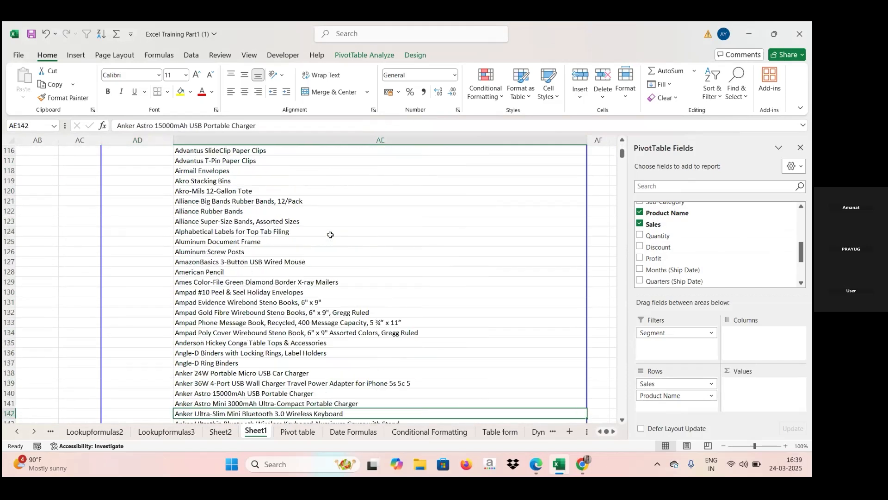
key(Down)
key(Down)
key(Down)
key(Down)
key(Down)
key(Down)
key(Down)
key(Down)
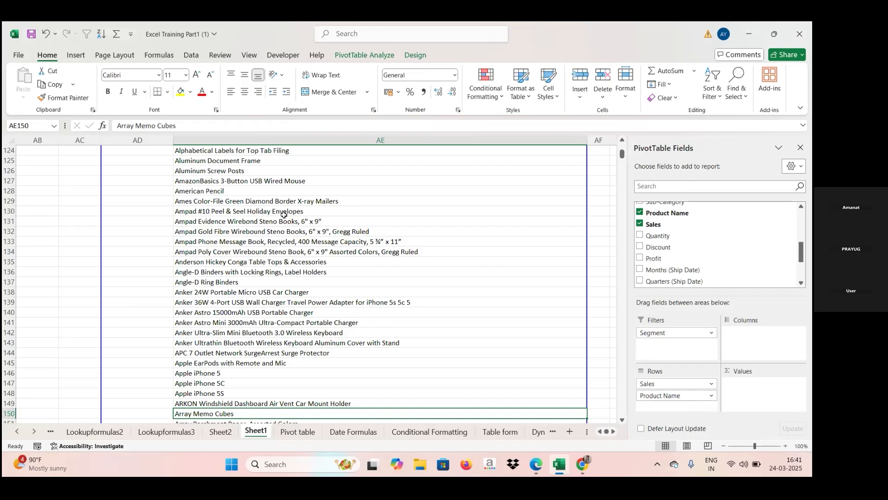
click(315, 224)
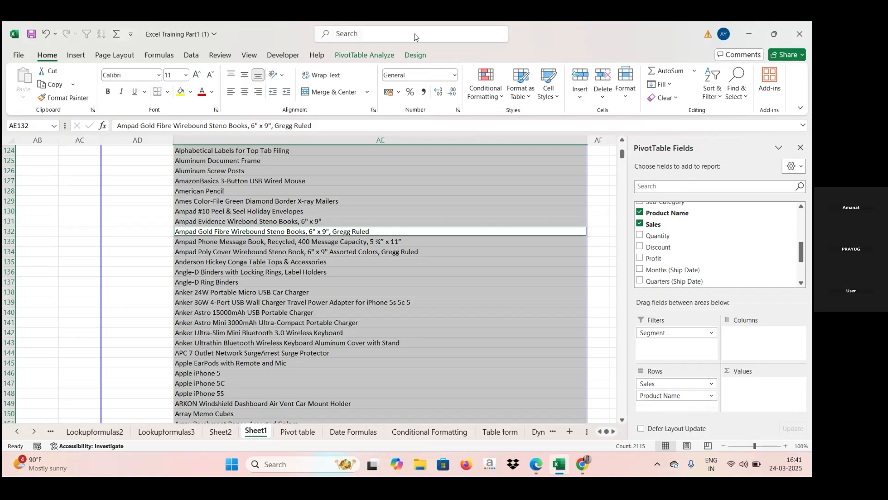
click(374, 56)
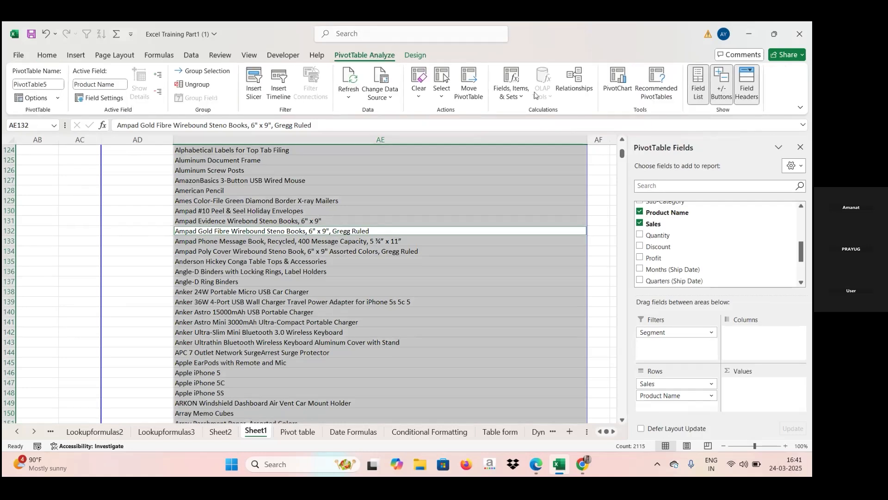
click(517, 91)
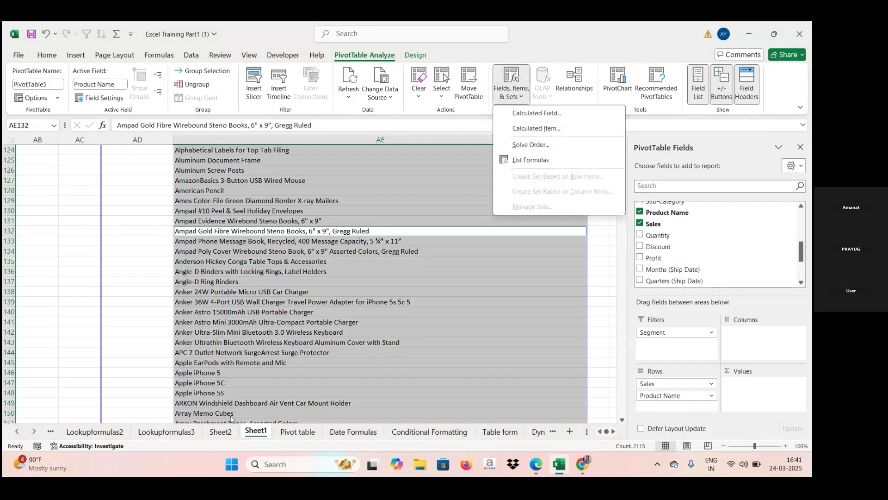
- On the Pivot table sheet, multiply Quantity by Profit in R2 with =O2*Q2 and fill the formula down column R
click(304, 435)
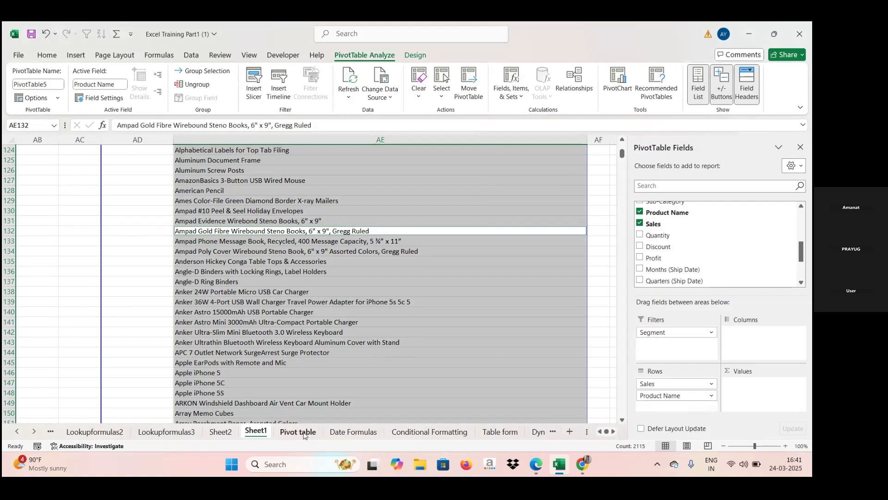
click(304, 433)
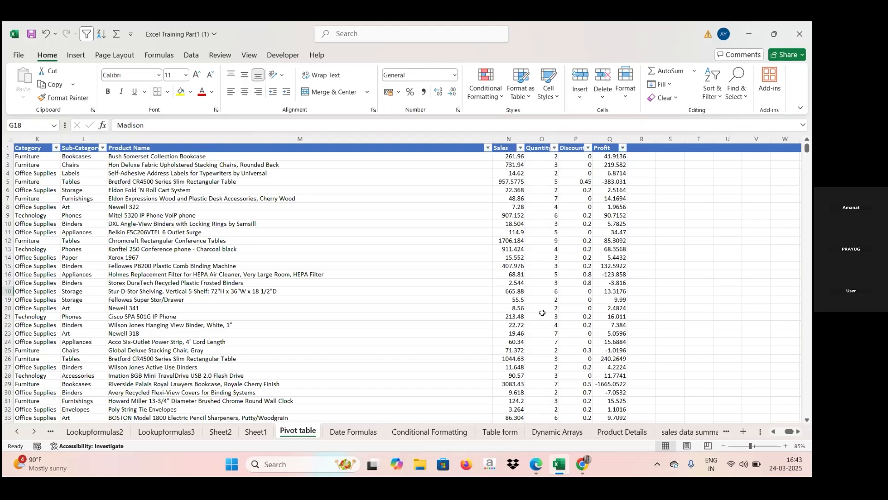
click(647, 157)
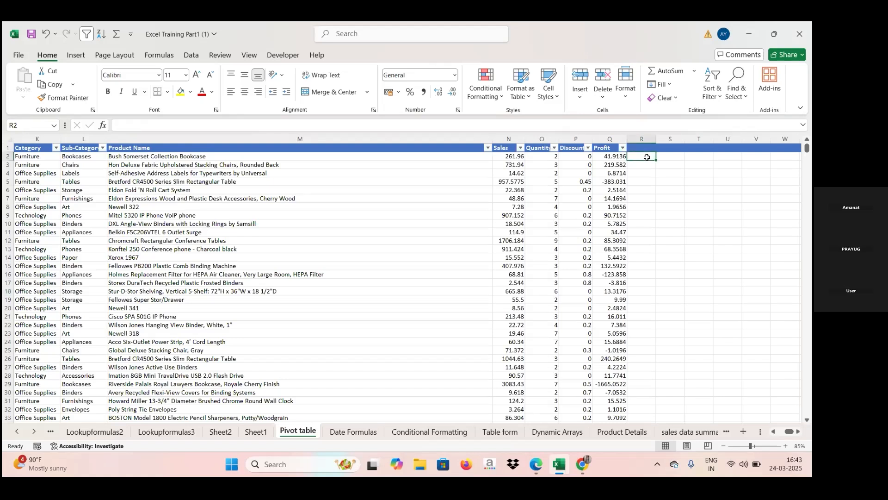
text(=)
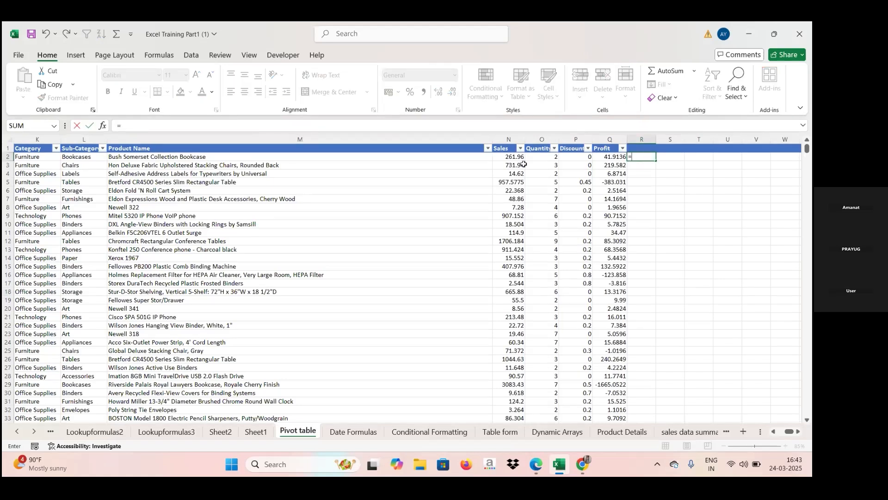
click(536, 158)
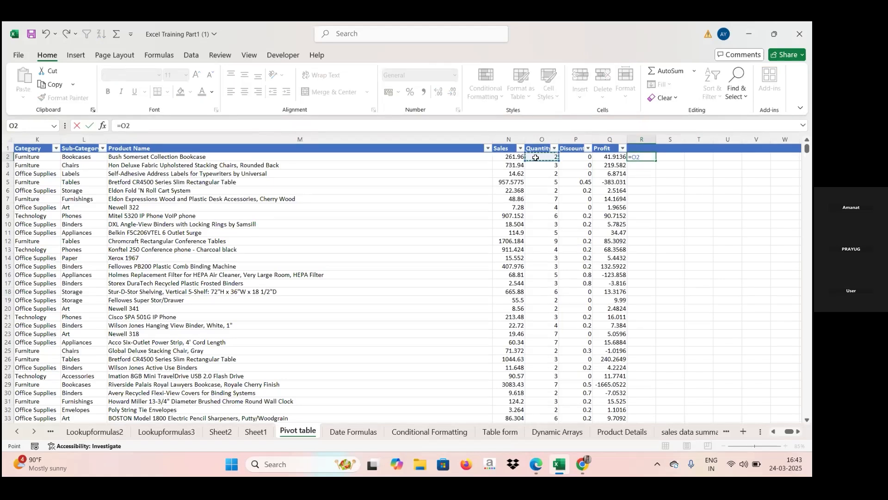
text(*)
click(611, 157)
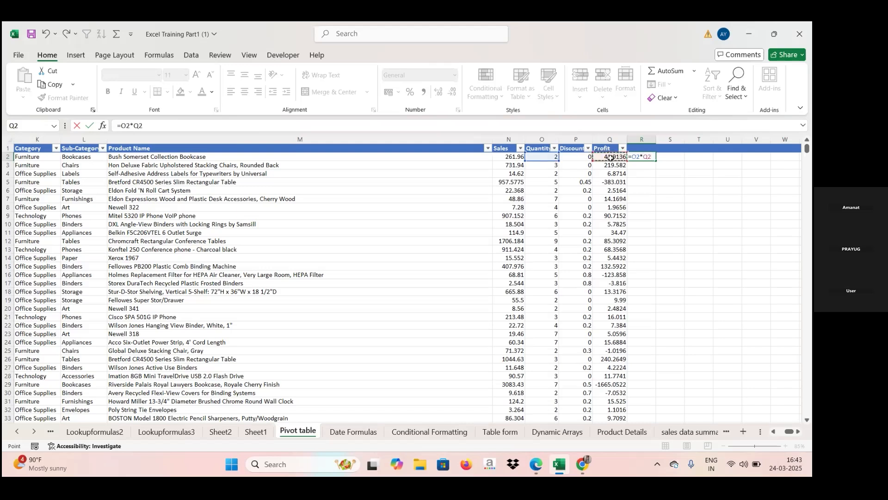
key(Return)
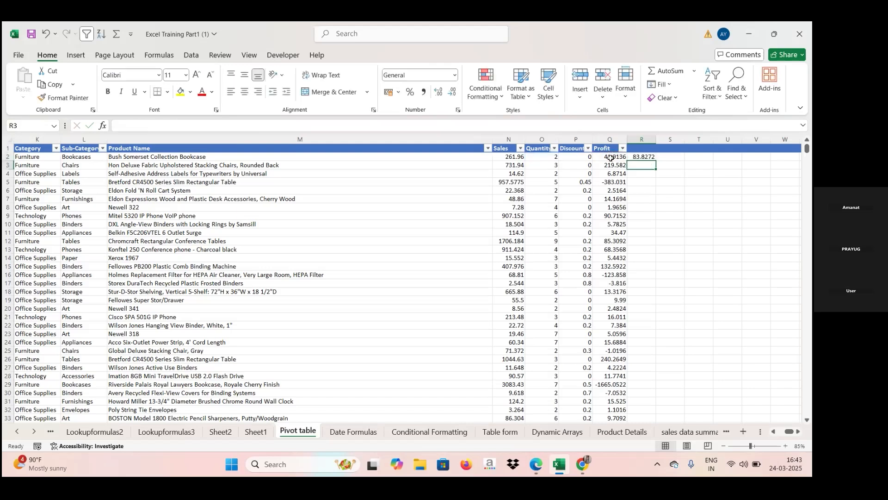
click(649, 157)
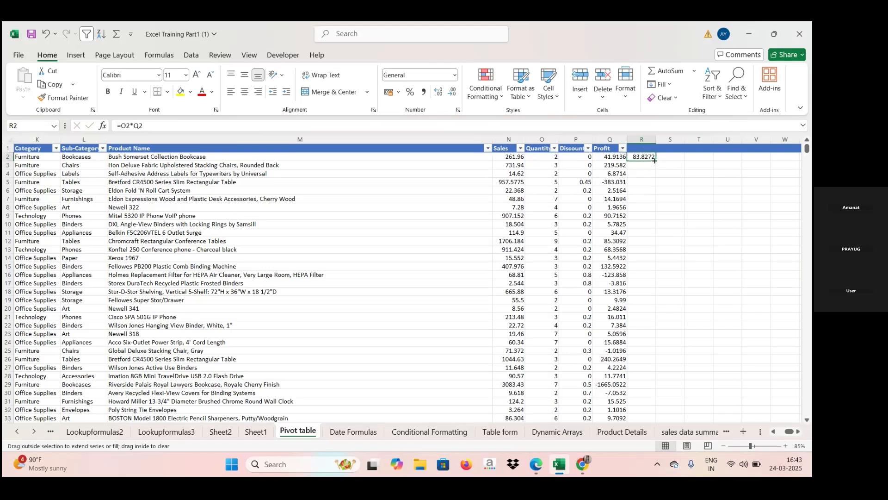
double_click(655, 161)
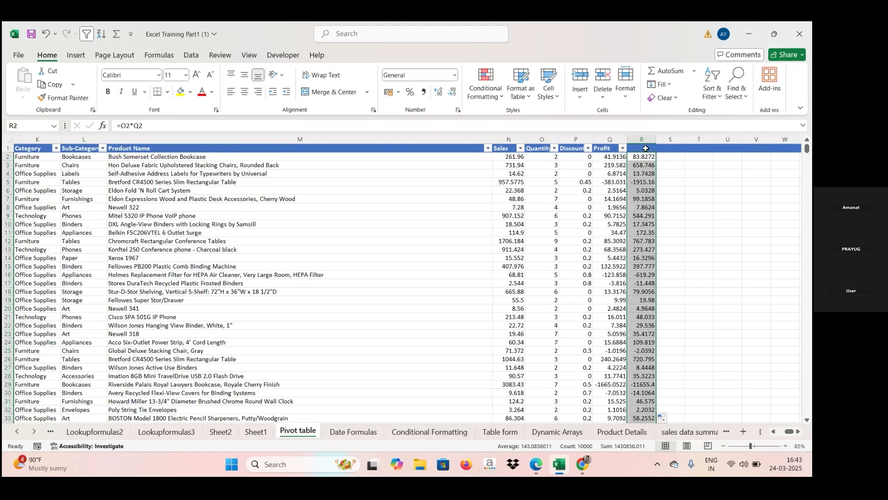
- Enter the header "total profit" in R1 above the calculated values
click(646, 148)
text(total prof)
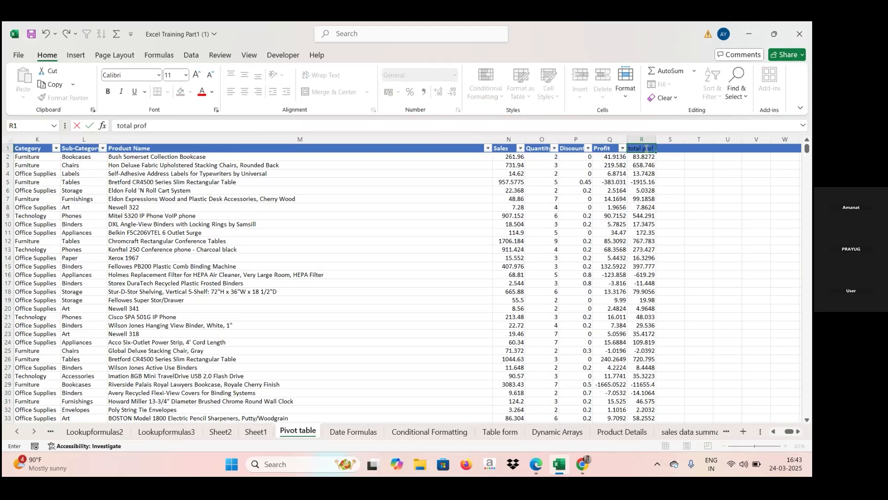
text(it)
key(Return)
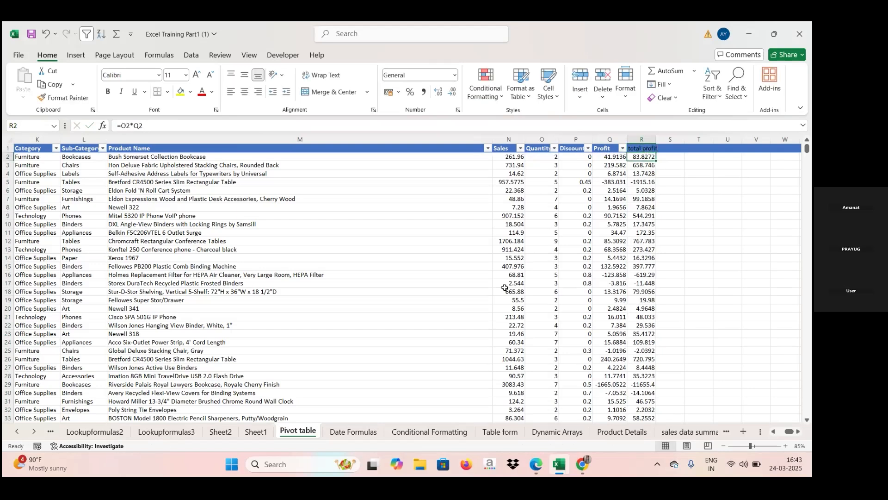
- Check the Sheet1 pivot table's field list for a total profit field and compare it with the source data on the Pivot table sheet
click(263, 437)
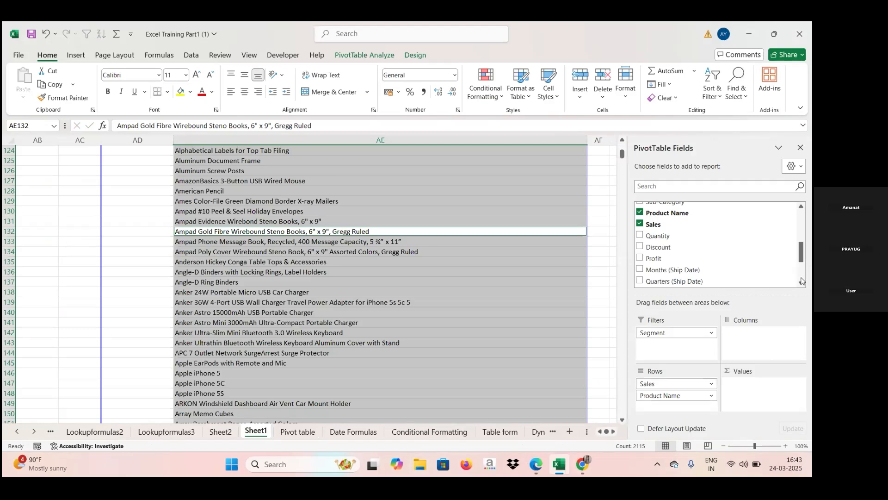
scroll(802, 281, down, 2)
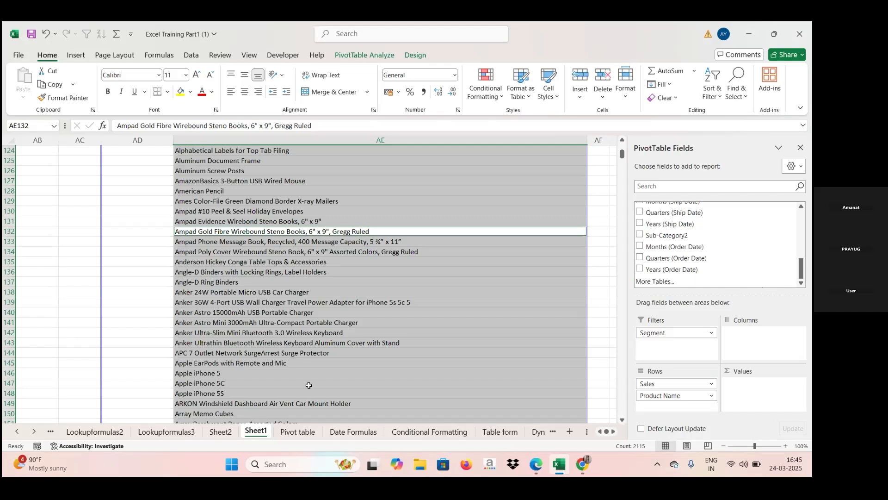
click(299, 432)
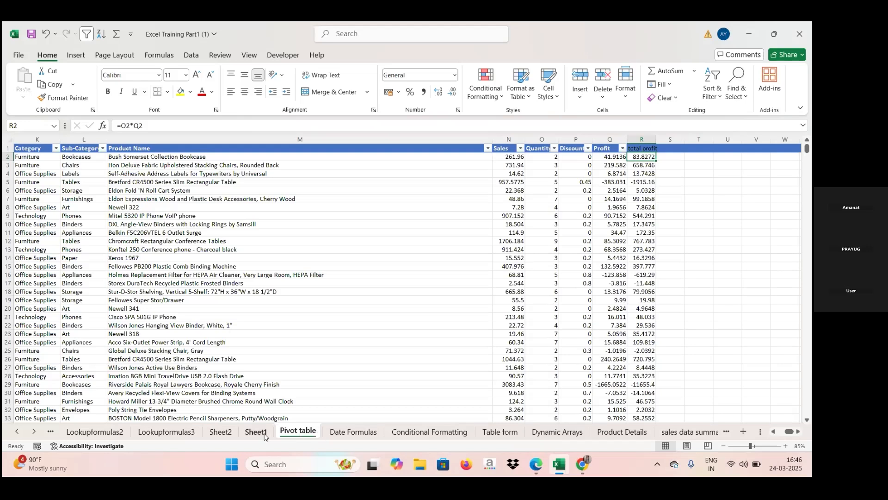
click(255, 431)
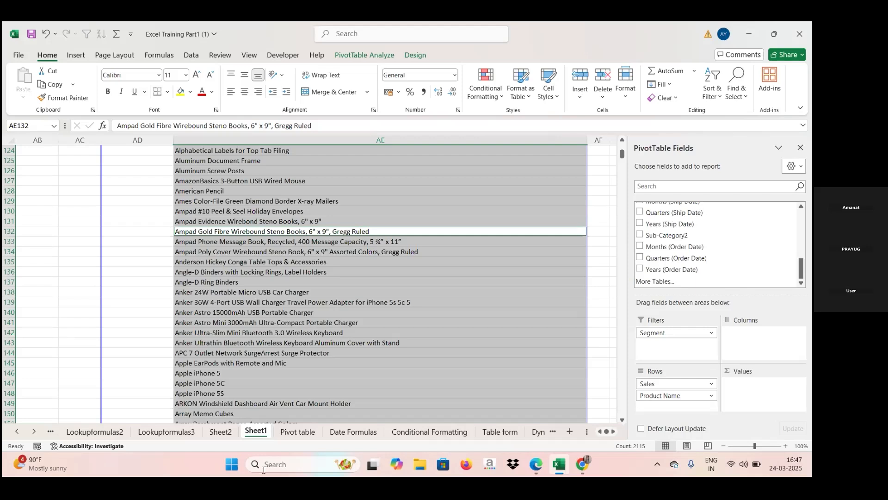
- Start a new calculated field in the Sheet1 pivot table and name it "Total profit"
click(374, 344)
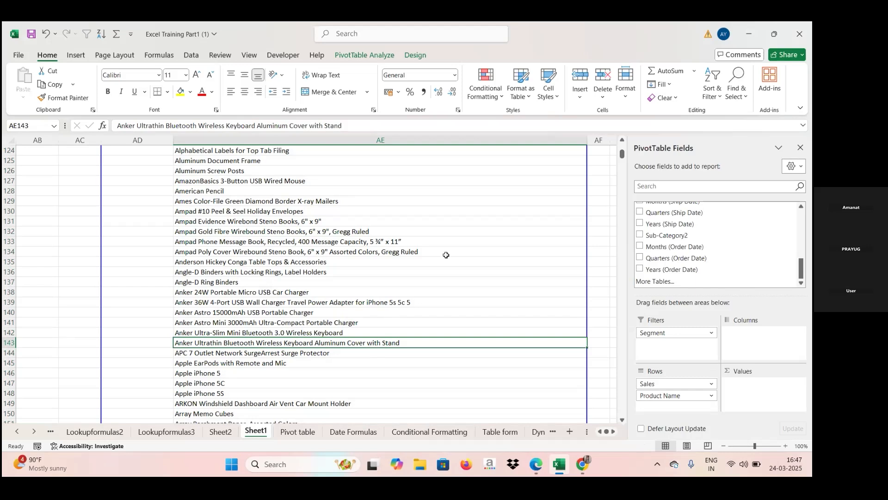
click(350, 55)
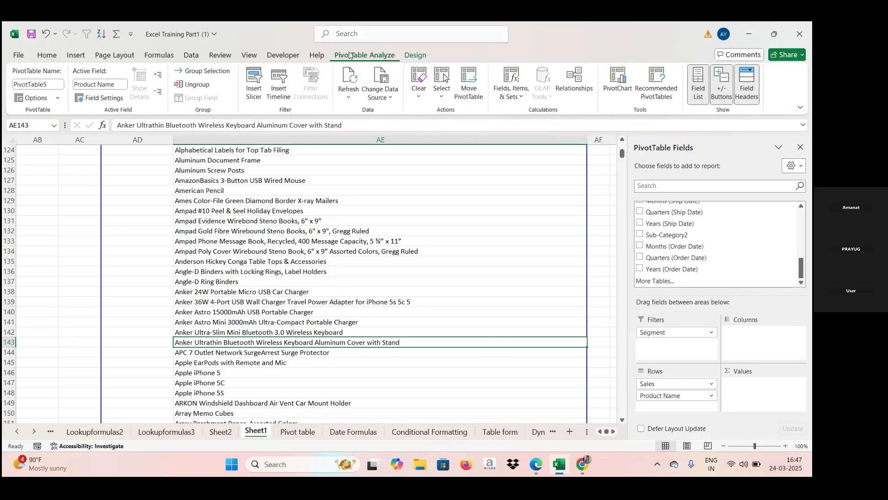
click(522, 99)
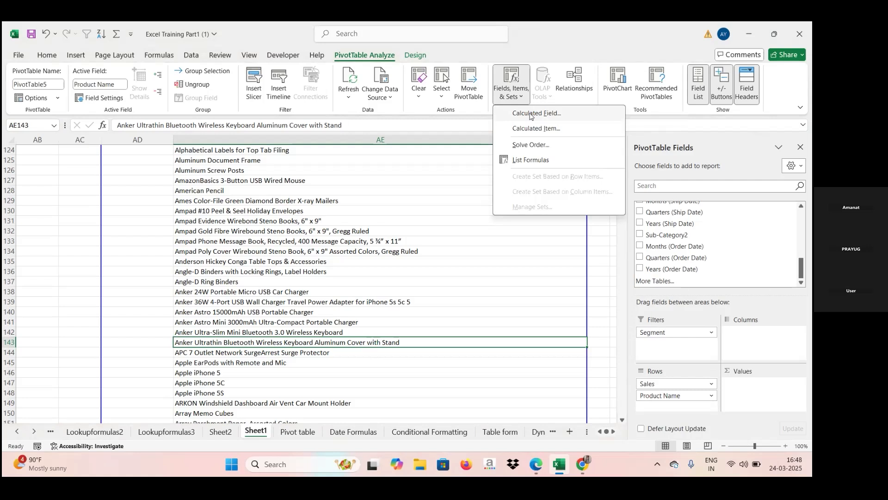
click(530, 116)
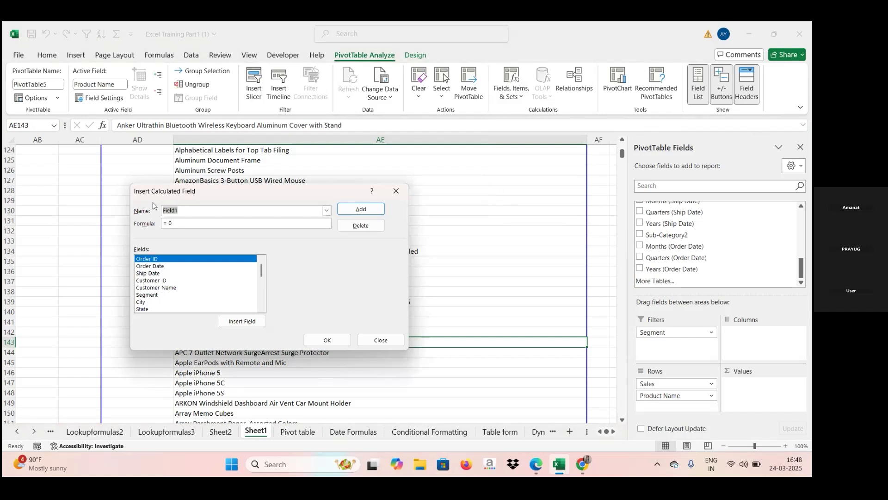
click(182, 211)
key(BackSpace)
key(BackSpace)
- Define the calculated field's formula as = Quantity* Profit by inserting the two fields, and add it to the pivot table
key(BackSpace)
key(BackSpace)
key(BackSpace)
key(Caps_Lock)
text(T)
key(Caps_Lock)
text(otal pro)
click(171, 223)
key(BackSpace)
key(BackSpace)
scroll(263, 301, down, 3)
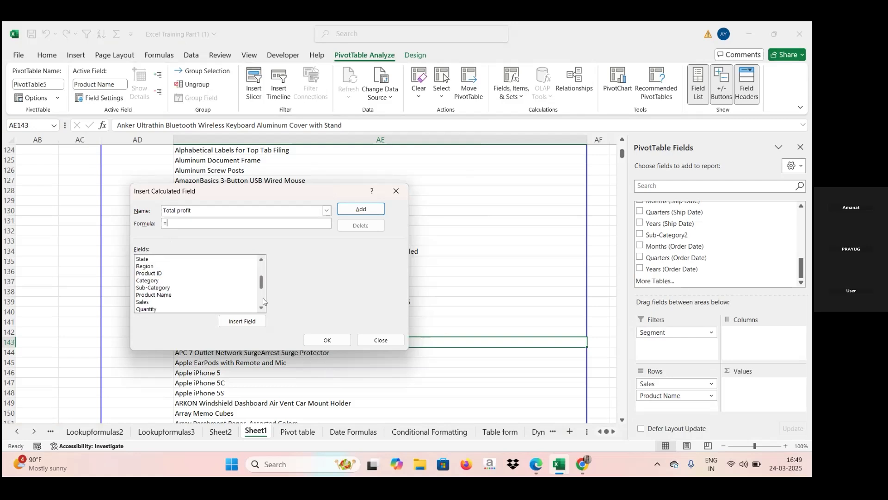
click(145, 310)
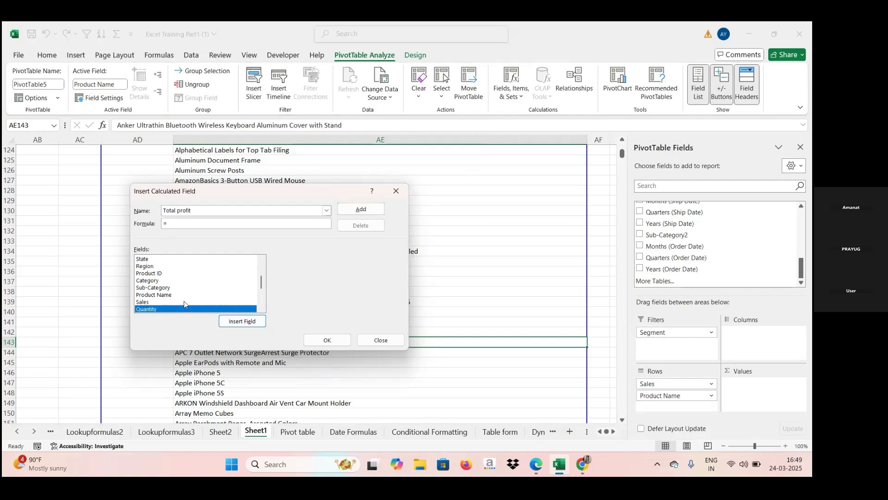
click(241, 326)
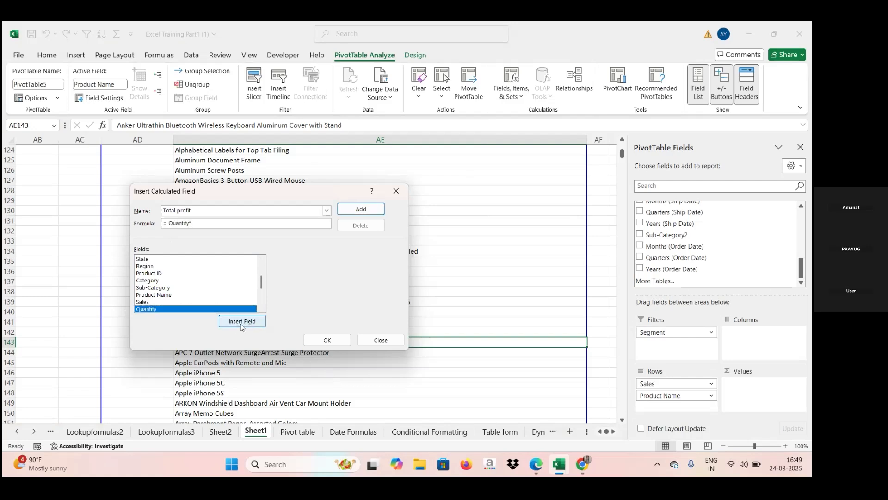
click(263, 296)
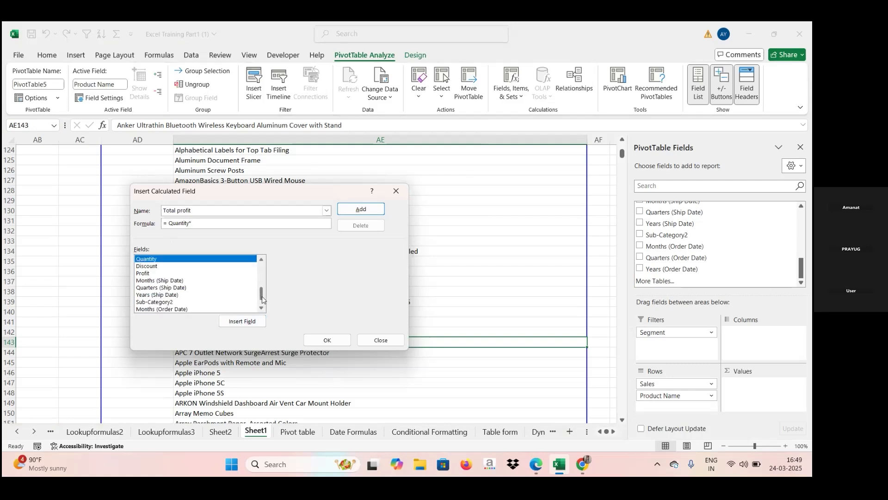
click(151, 274)
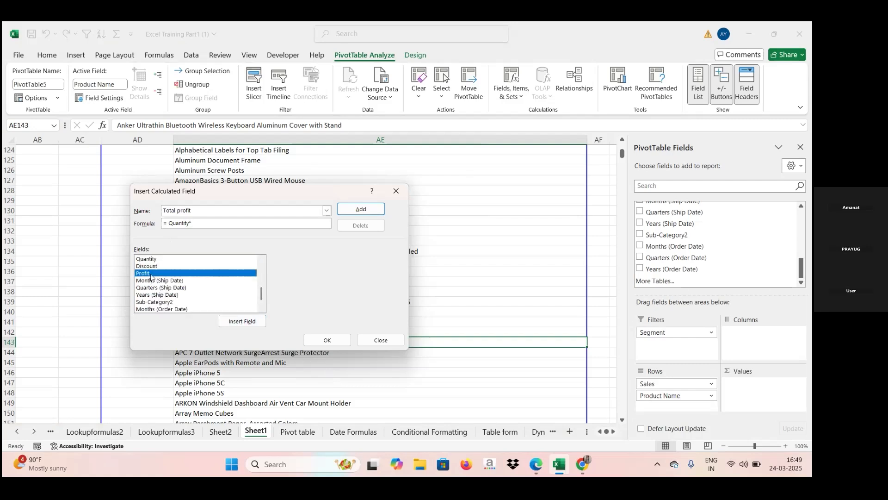
click(233, 324)
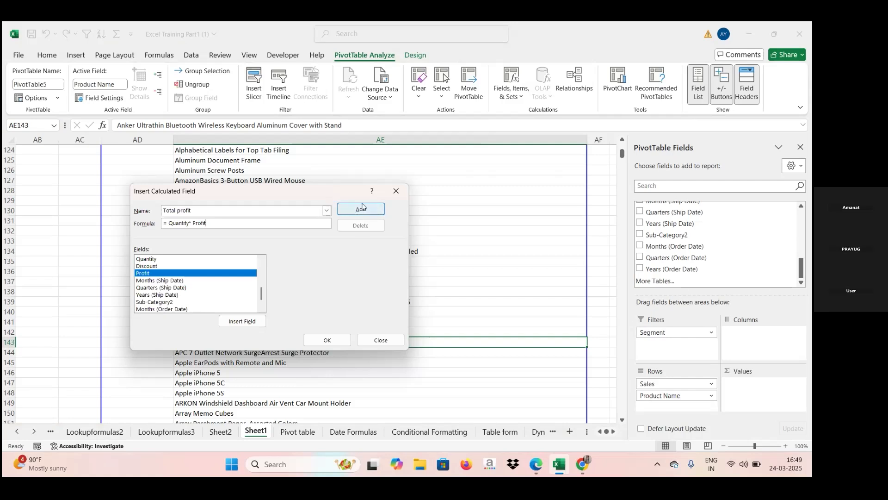
click(361, 218)
click(314, 340)
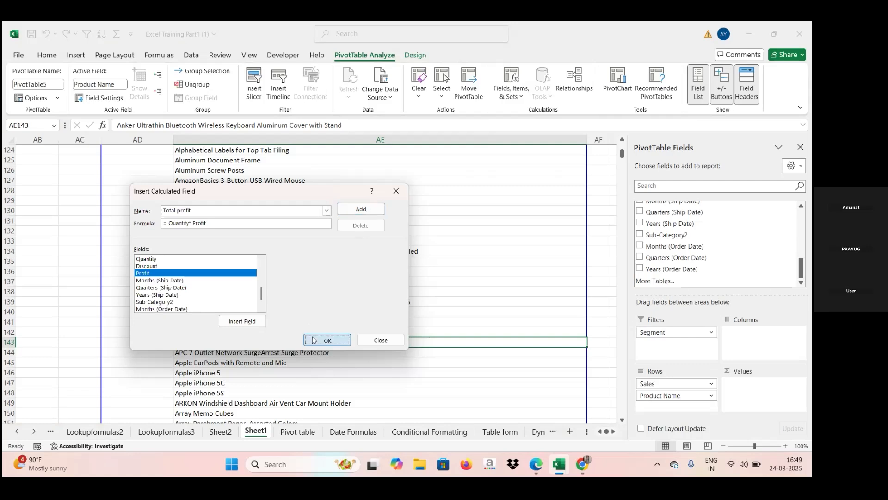
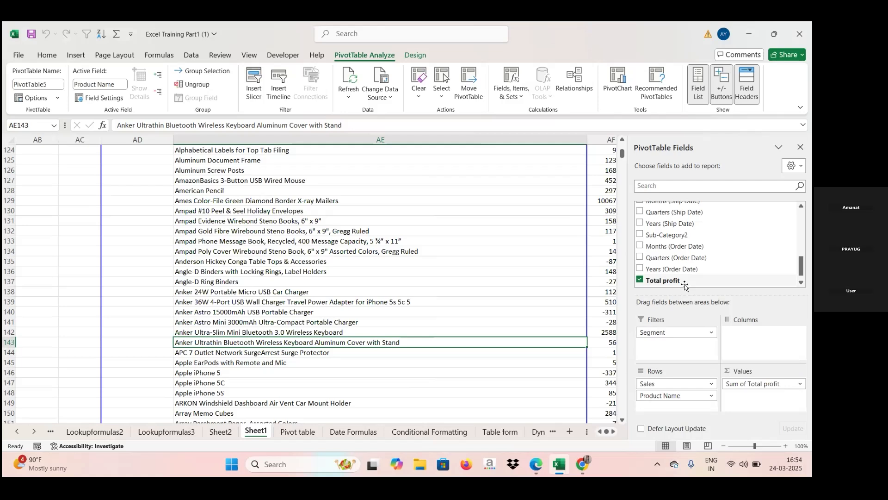
- Examine the Total profit values beside the product names in the Sheet1 pivot table, with the field list closed
key(Right)
key(Right)
key(Right)
key(Right)
key(Right)
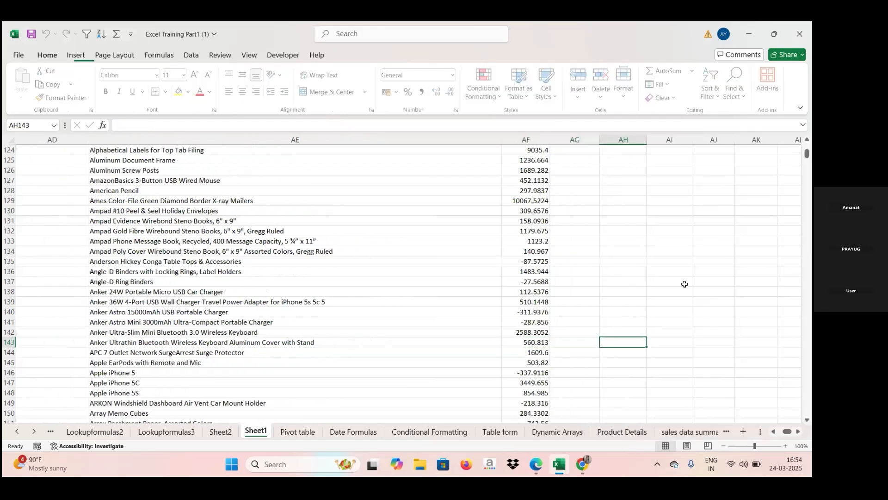
click(483, 228)
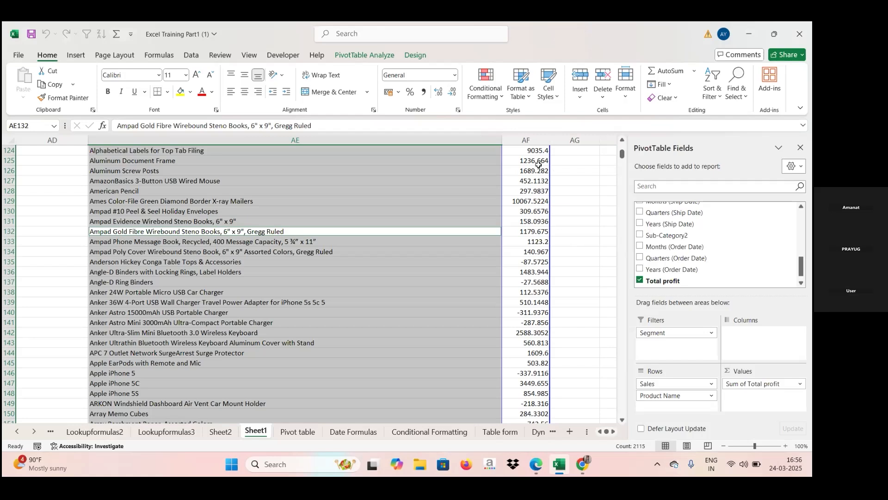
click(366, 56)
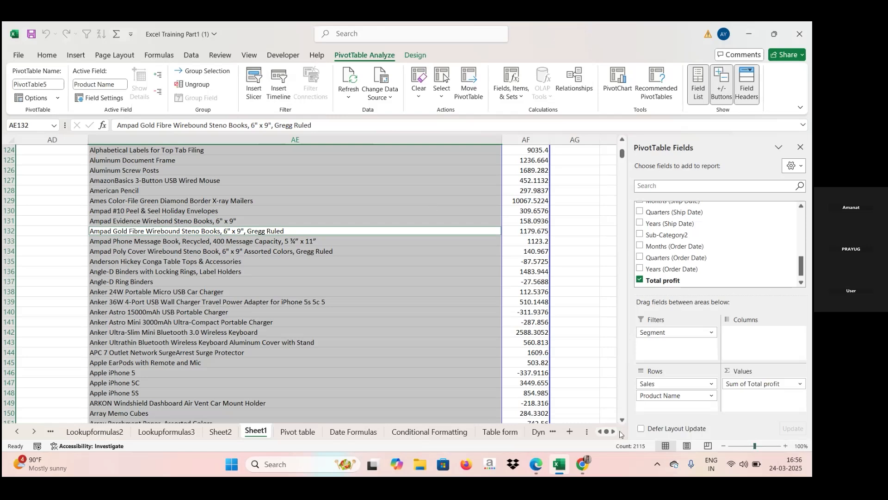
click(735, 449)
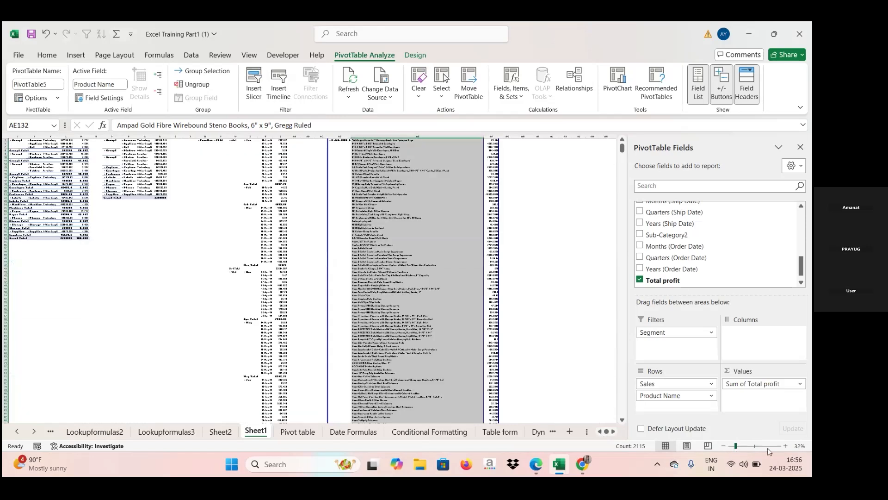
click(768, 446)
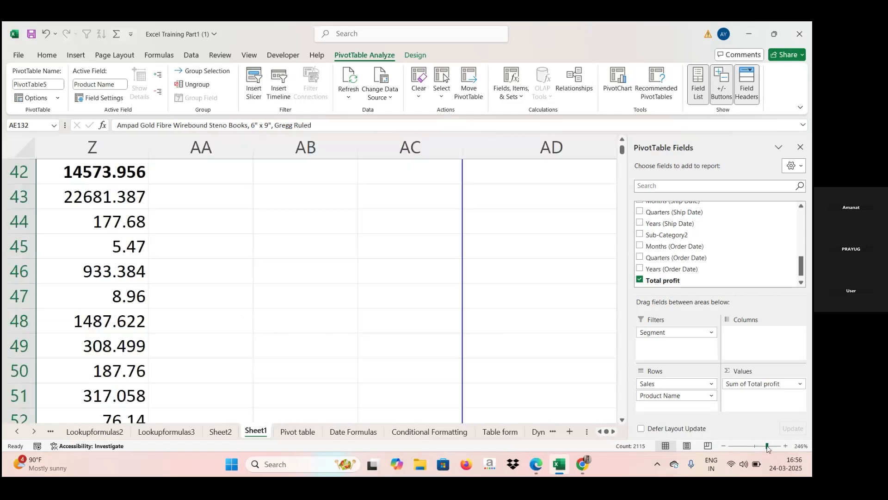
click(756, 446)
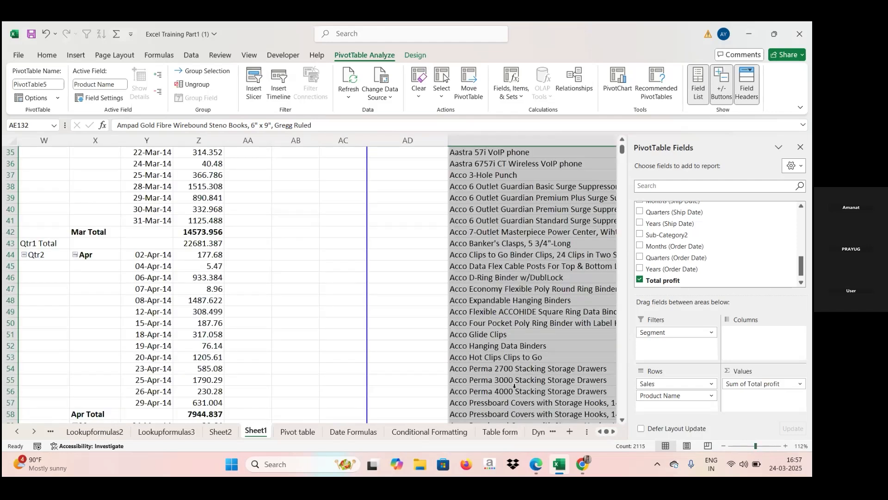
click(800, 147)
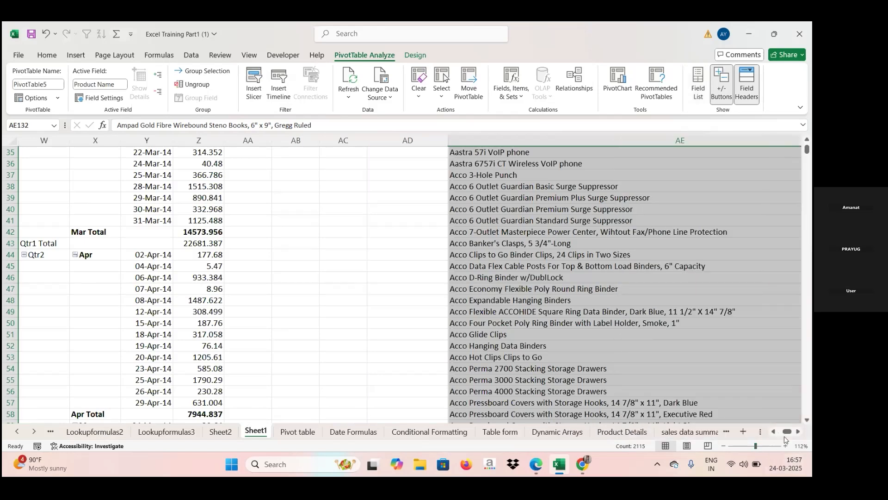
mouse_move(786, 432)
mouse_down()
mouse_move(772, 435)
mouse_move(792, 432)
mouse_up()
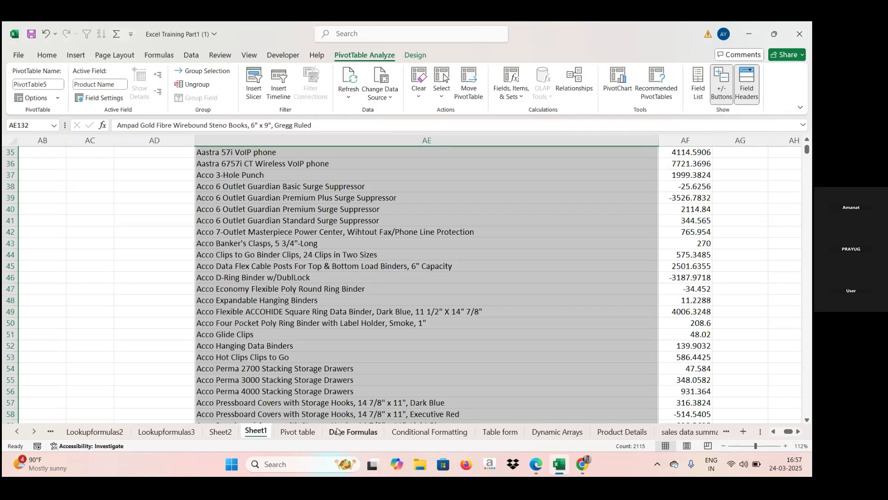
- Compare the source data on the Pivot table sheet with the pivot tables on Sheet1 and Sheet2
click(314, 434)
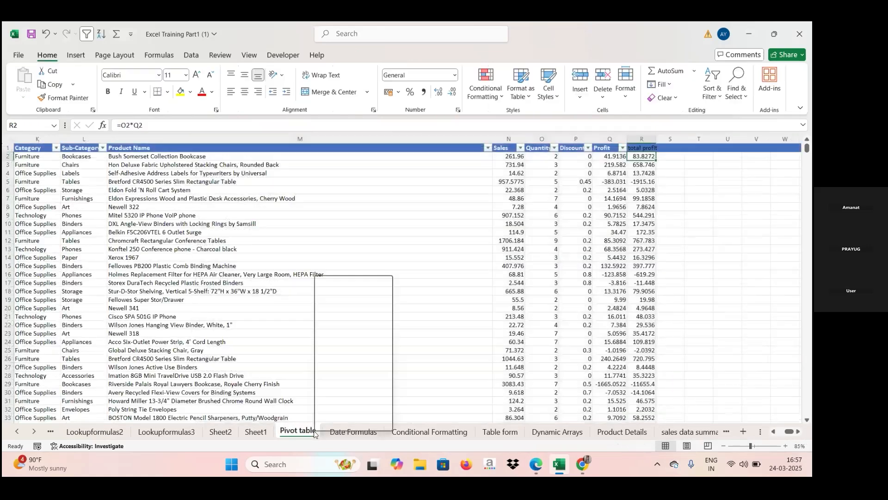
right_click(315, 432)
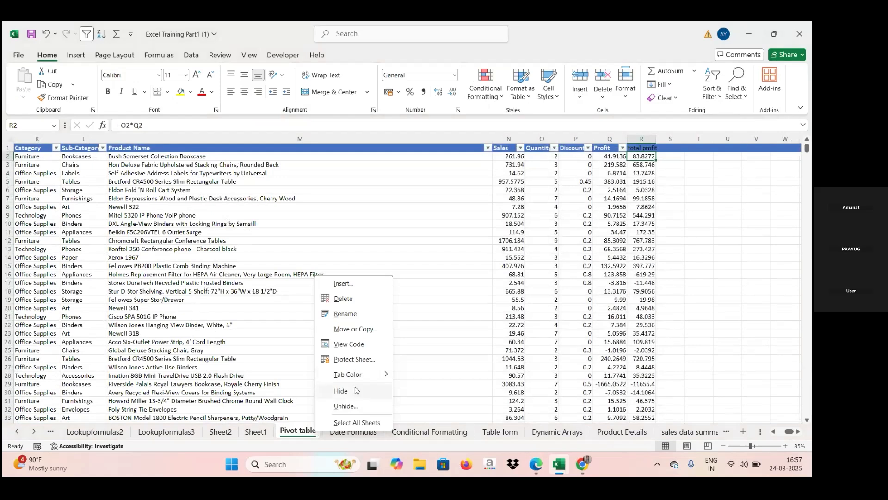
click(260, 433)
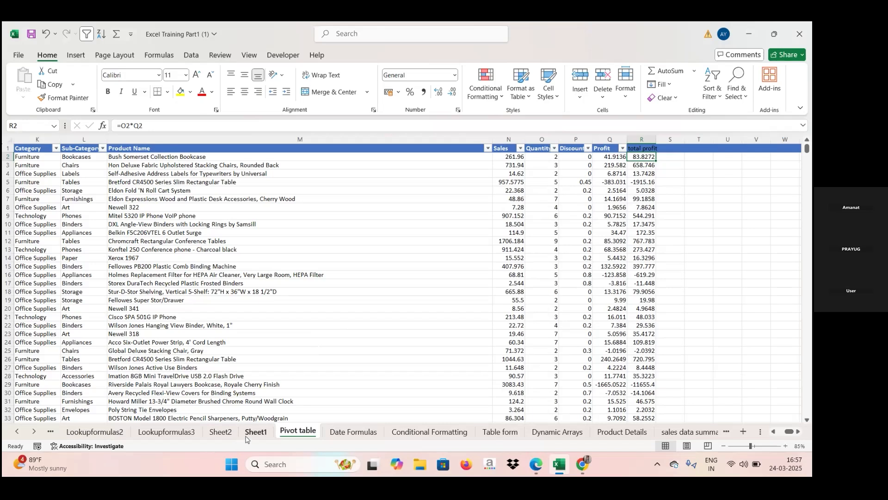
click(254, 433)
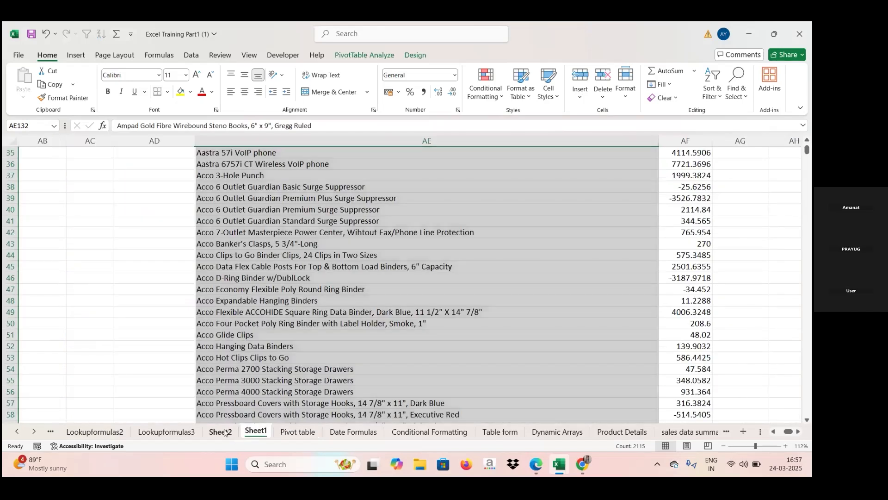
click(221, 431)
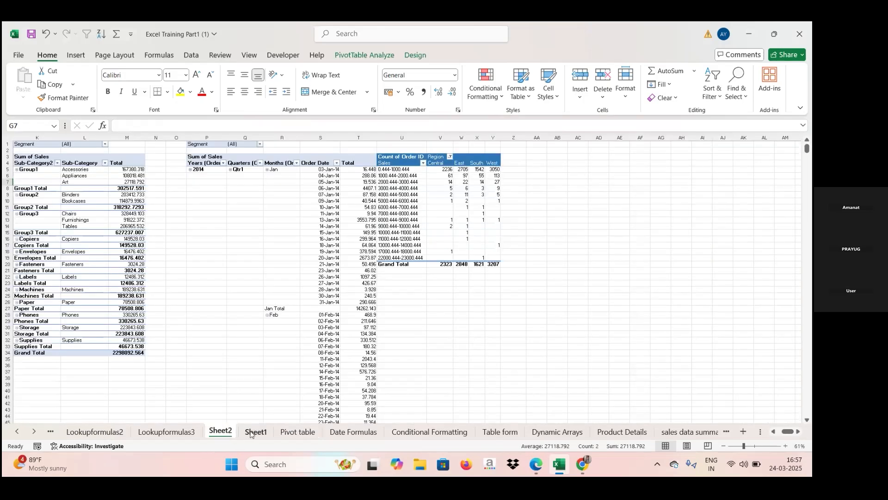
click(251, 433)
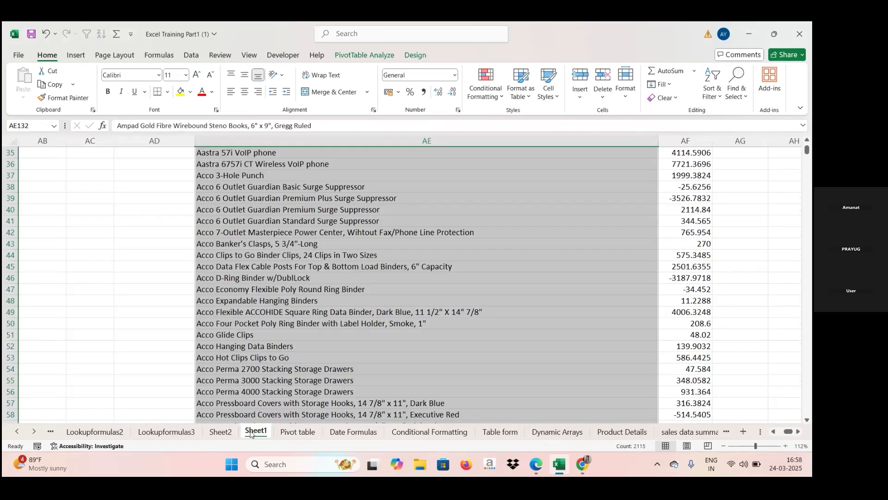
- Check which source range feeds the Sheet1 product pivot table, and leave its data source settings without changing them
click(356, 280)
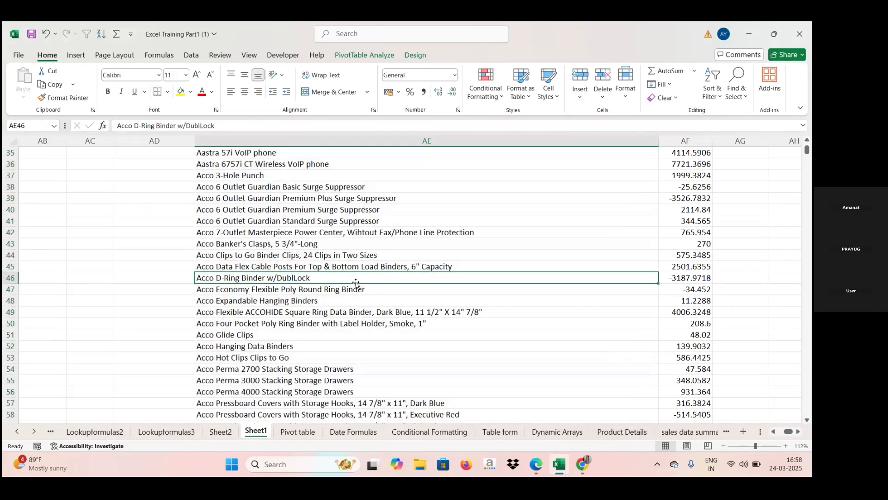
click(370, 56)
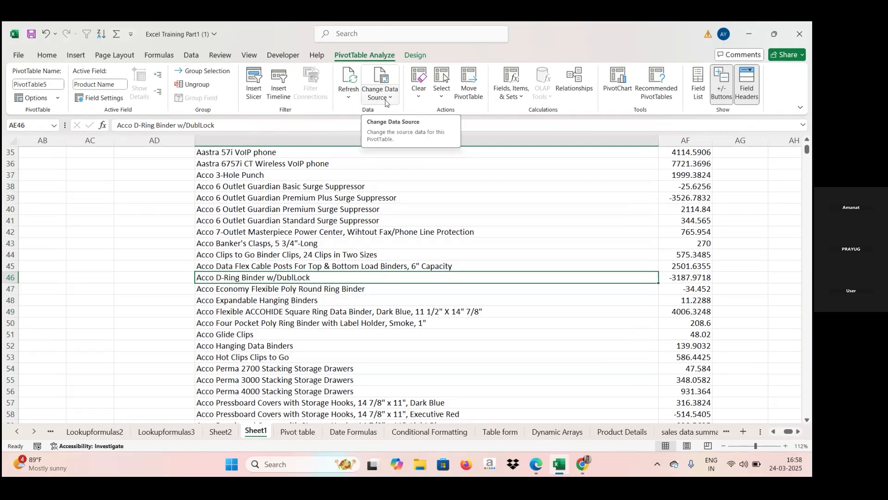
click(386, 98)
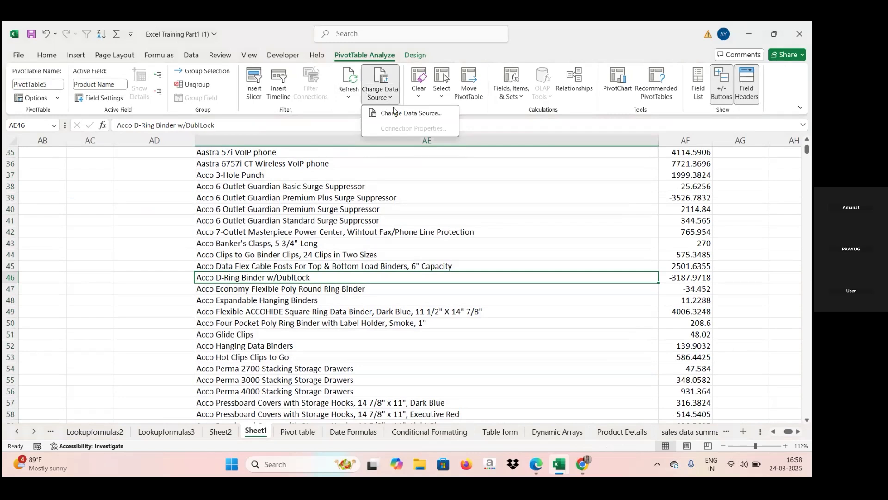
click(401, 114)
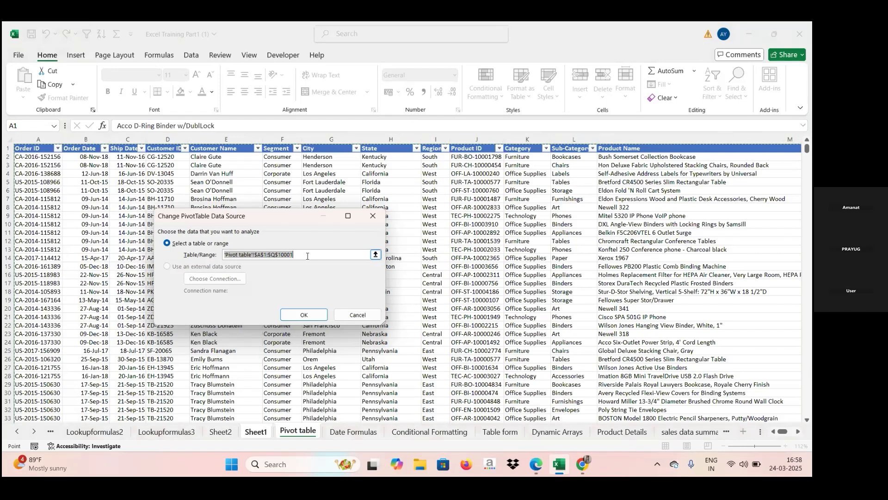
click(373, 217)
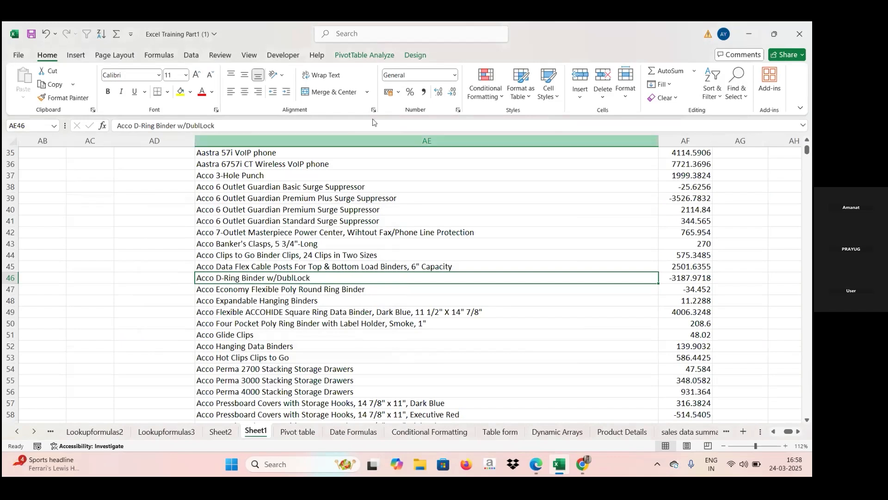
click(350, 56)
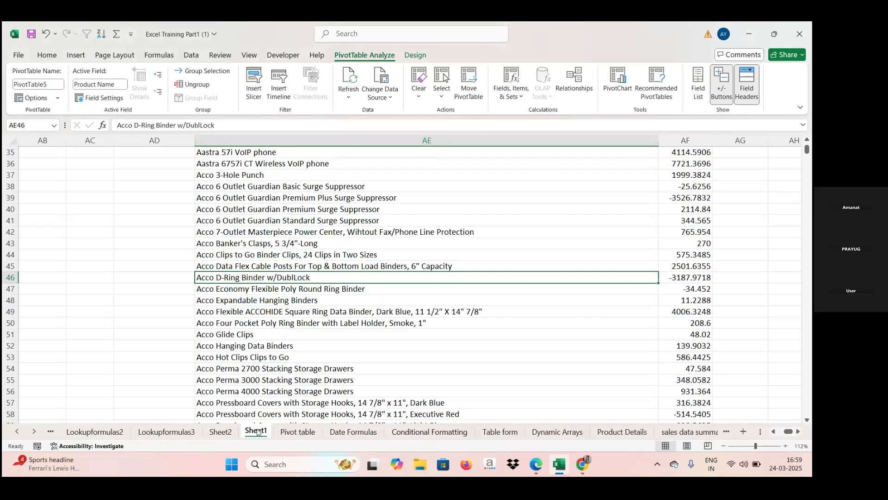
- Examine the Count of Order ID pivot table by Sales range and Region on Sheet2
click(221, 430)
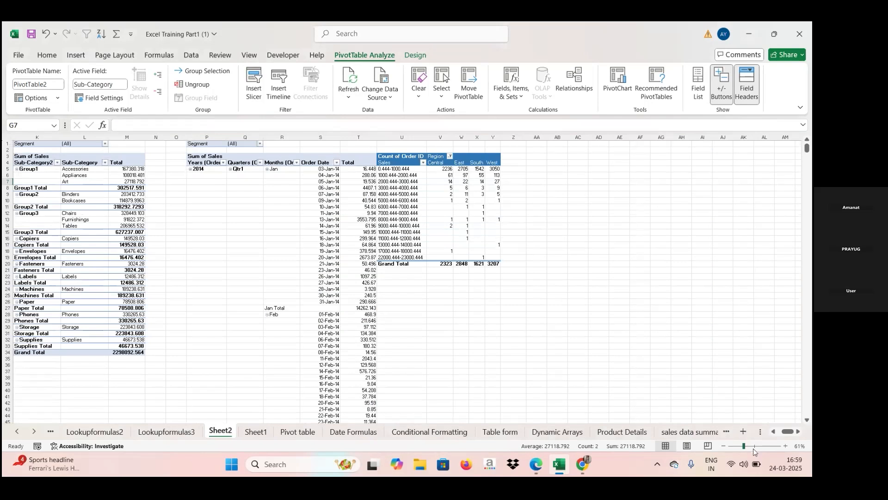
click(754, 446)
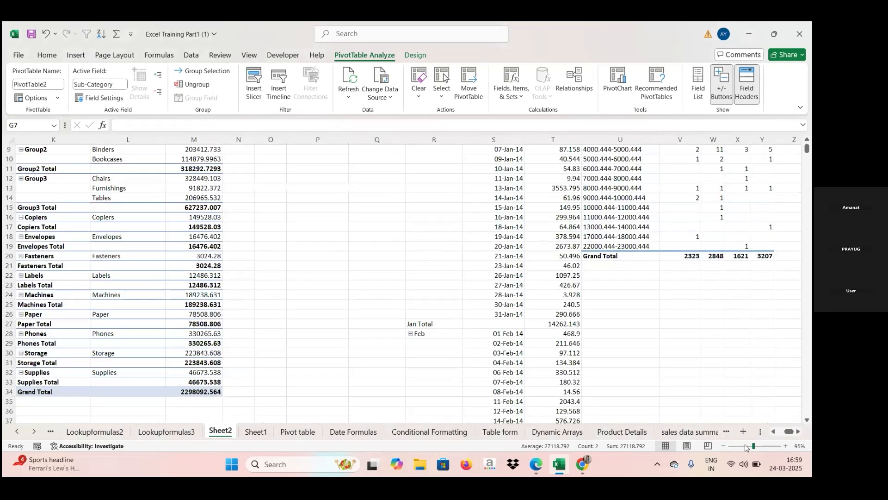
click(698, 200)
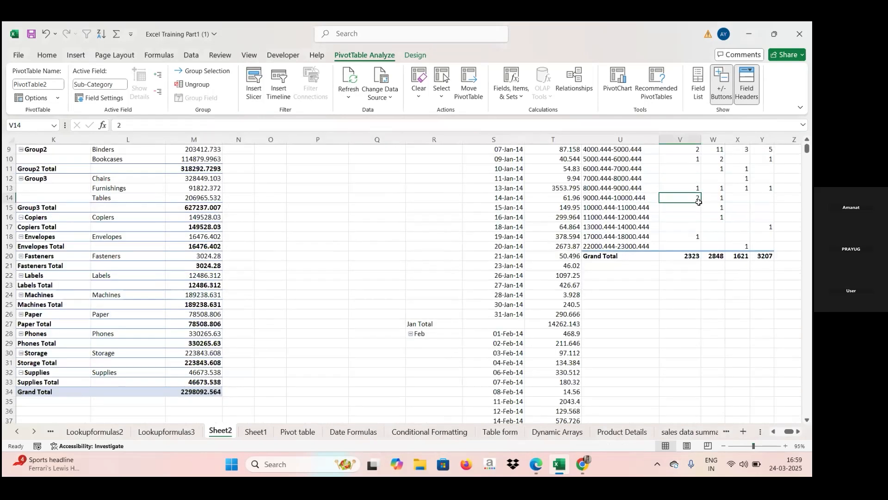
key(Right)
key(Right)
key(Right)
key(Right)
key(Right)
key(Right)
key(Right)
key(Right)
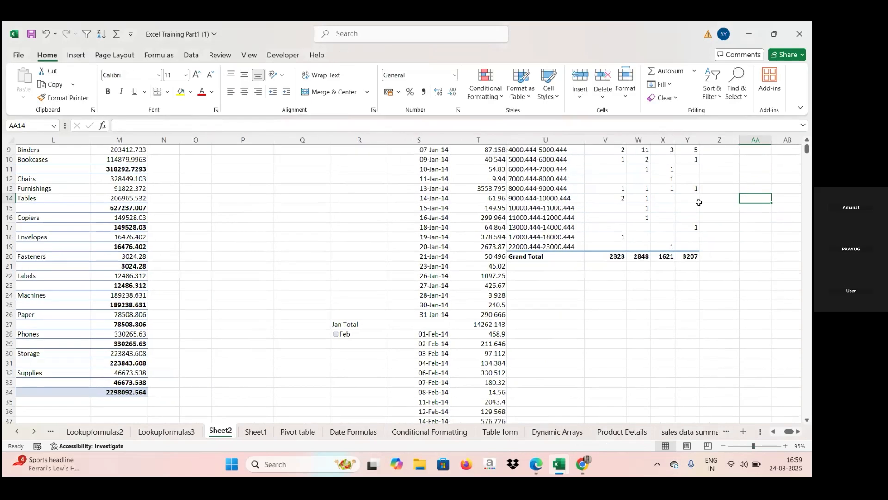
key(Up)
key(Up)
key(Up)
key(Up)
key(Up)
key(Up)
key(Up)
key(Up)
key(Up)
key(Up)
key(Up)
key(Up)
key(Up)
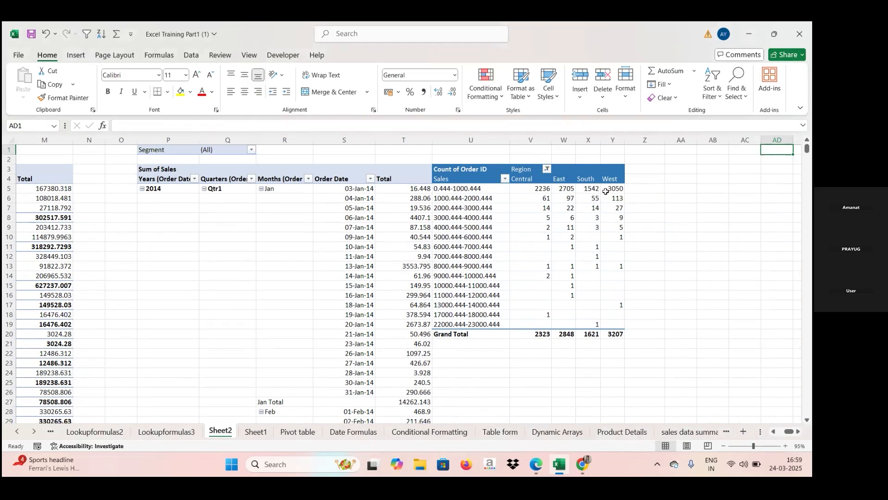
mouse_move(605, 191)
mouse_move(556, 212)
click(578, 212)
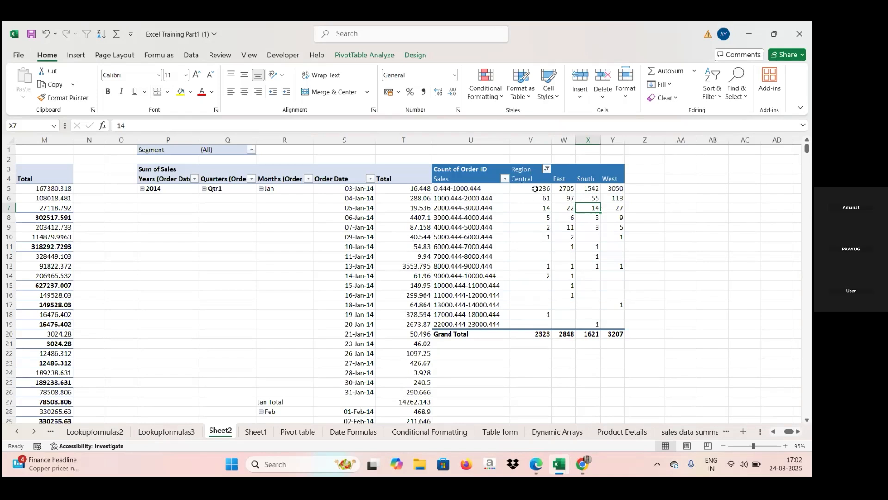
mouse_move(544, 189)
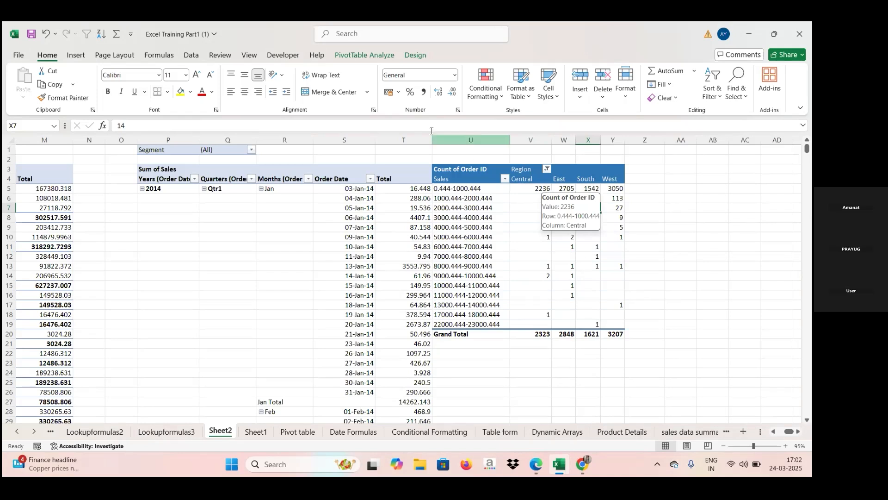
- Review the pivot table options and design settings available for the Count of Order ID pivot table
click(347, 54)
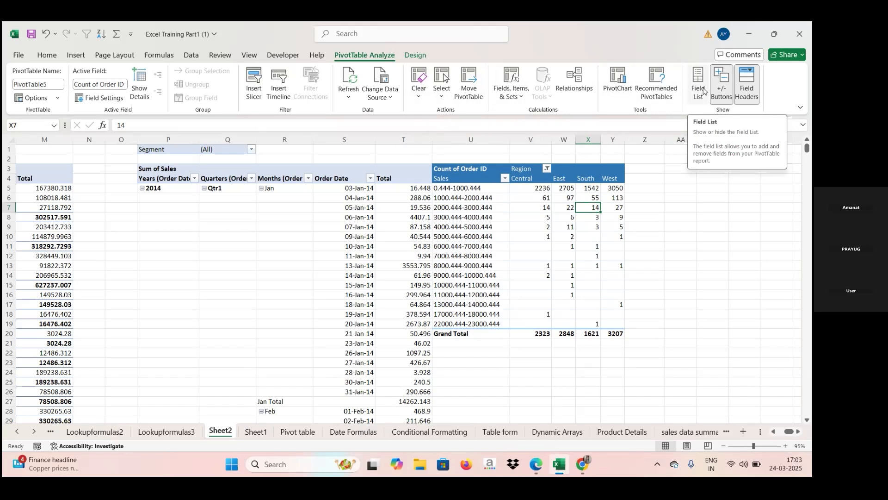
click(57, 99)
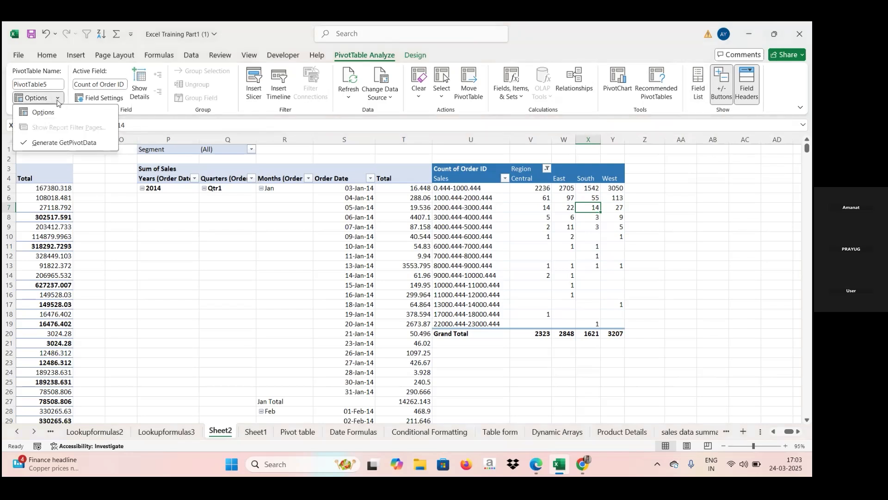
click(414, 56)
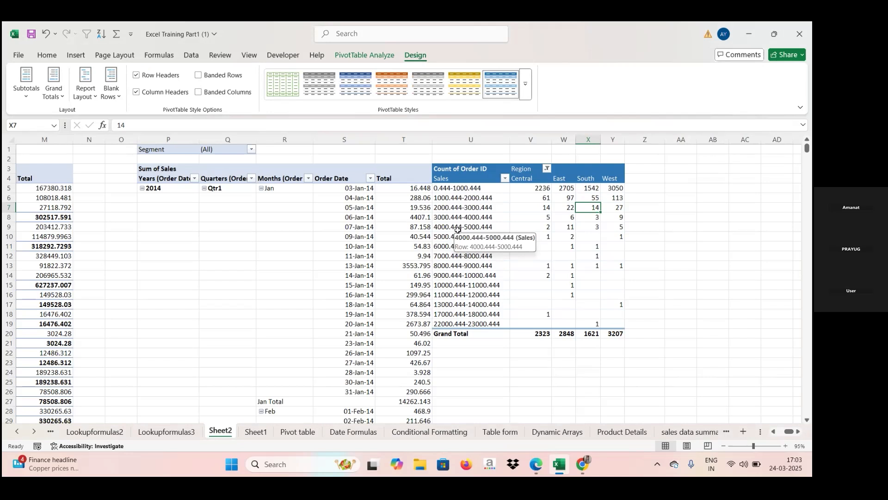
click(486, 208)
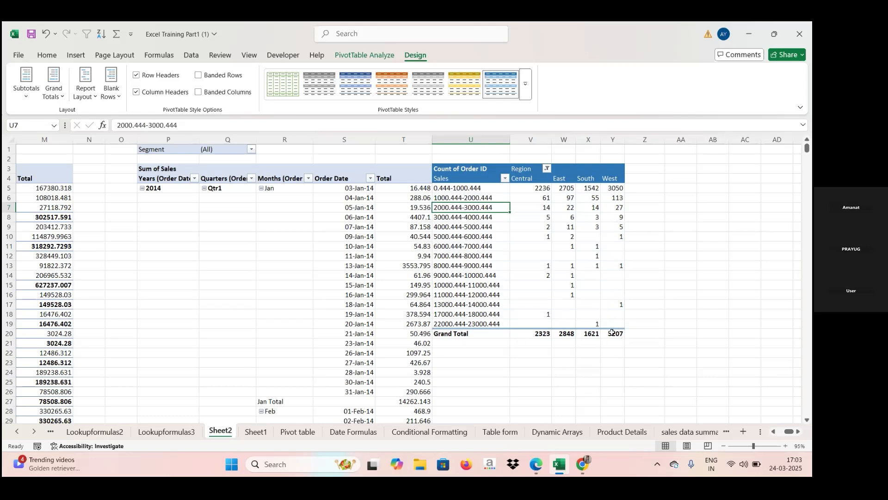
mouse_move(612, 334)
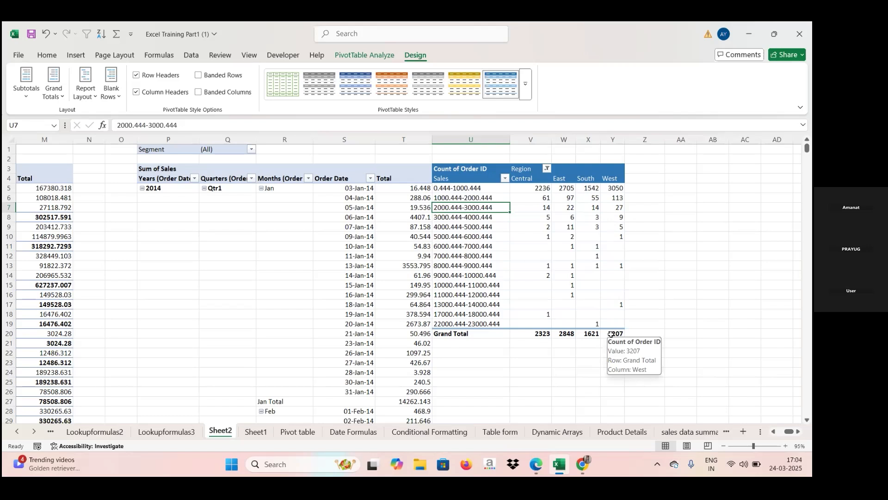
- Turn off subtotals in the Sheet2 pivot table that groups Sum of Sales by Sub-Category2 and Sub-Category
click(22, 201)
key(Left)
key(Left)
key(Left)
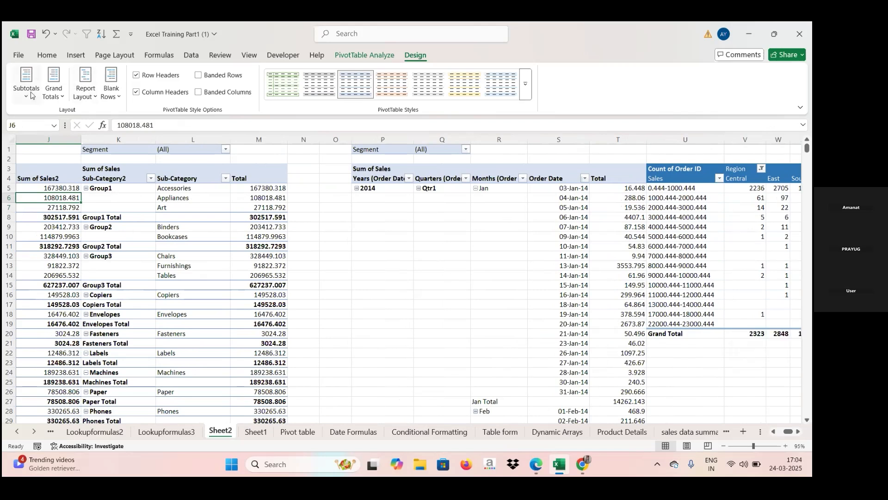
click(118, 240)
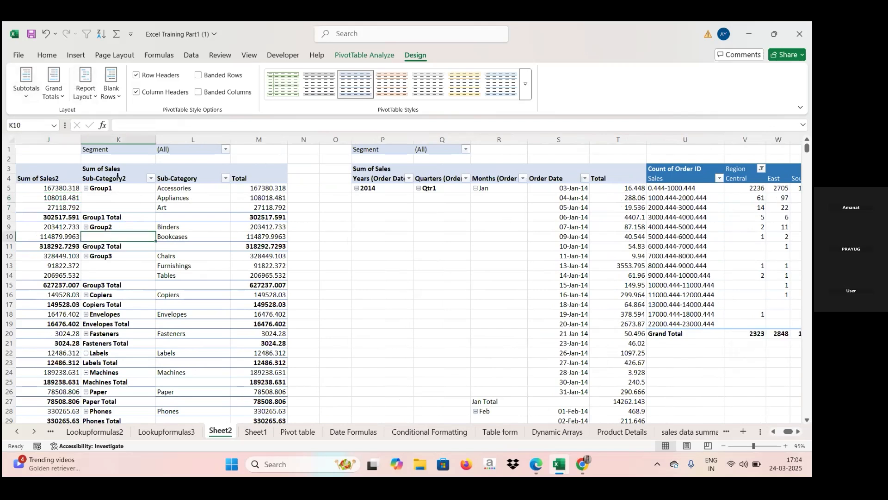
click(26, 97)
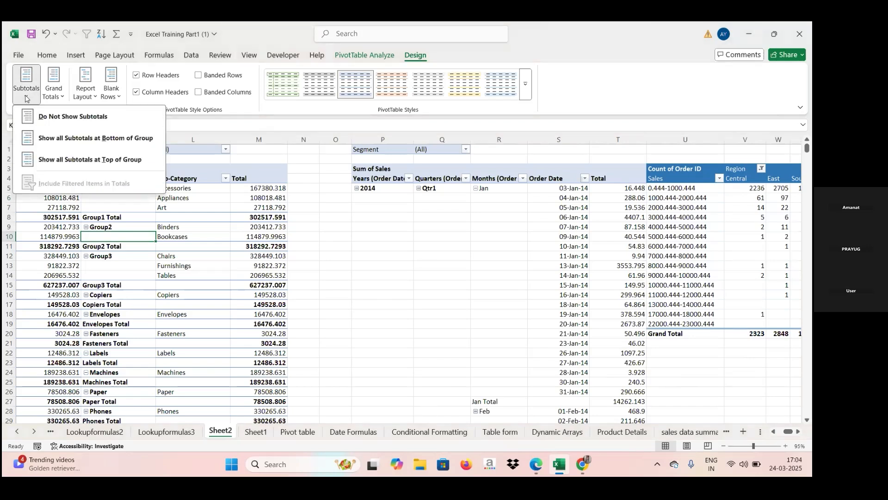
click(69, 118)
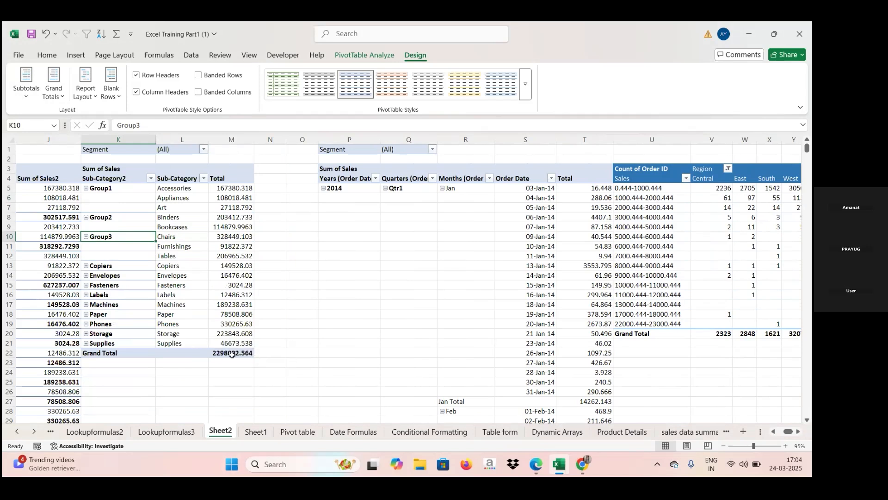
- Apply the option to show all subtotals at the bottom of group to the Count of Order ID pivot table
key(Right)
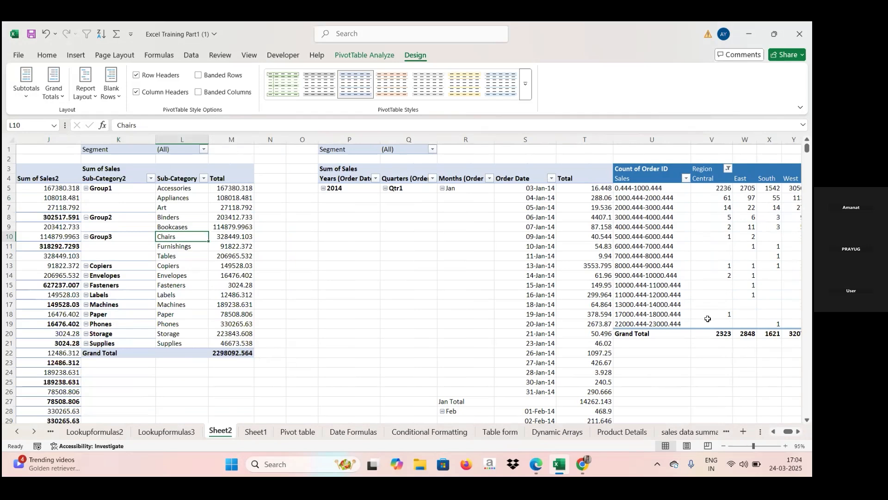
click(712, 334)
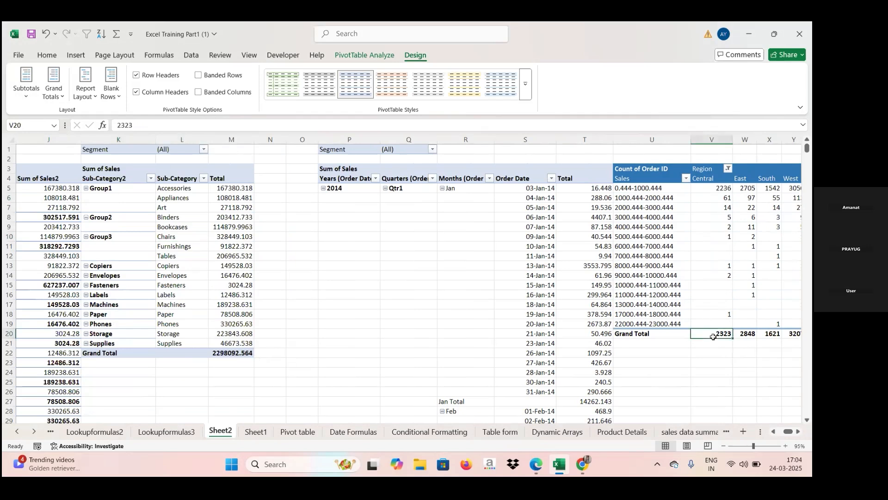
click(743, 333)
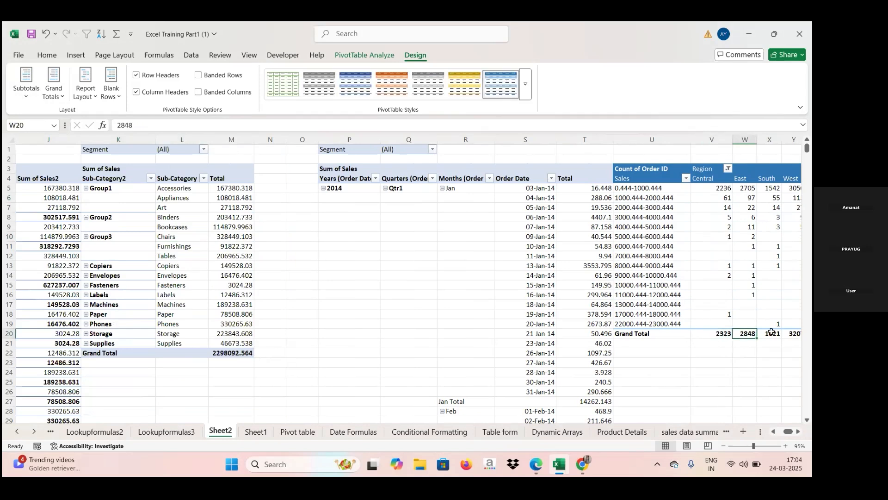
mouse_move(232, 355)
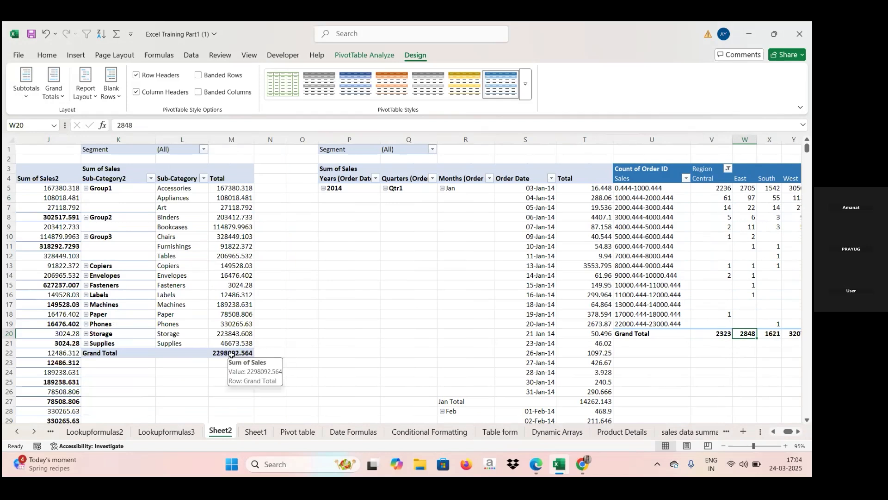
click(26, 97)
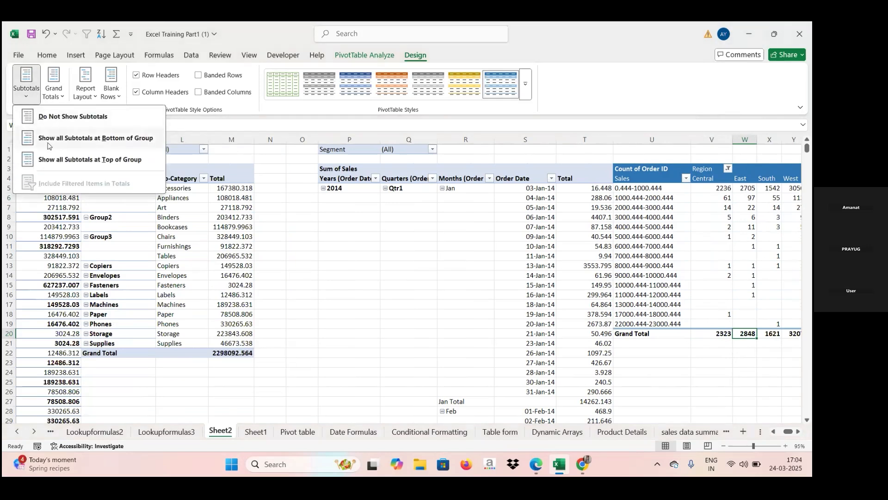
click(95, 139)
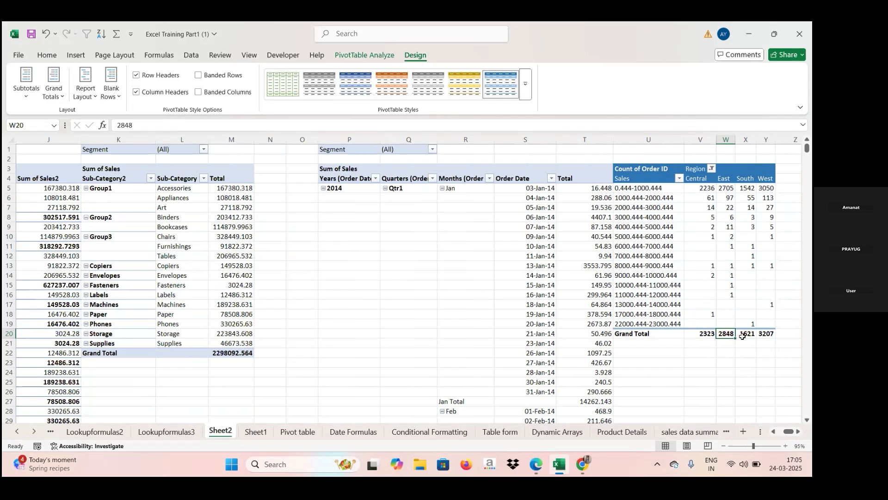
- Show all subtotals at the top of group in the Sum of Sales pivot table by Sub-Category2 and Sub-Category
click(120, 238)
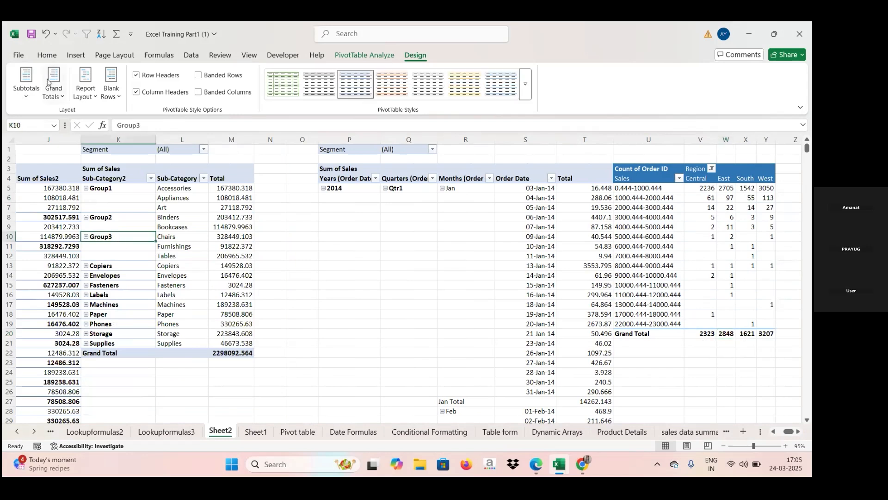
click(26, 90)
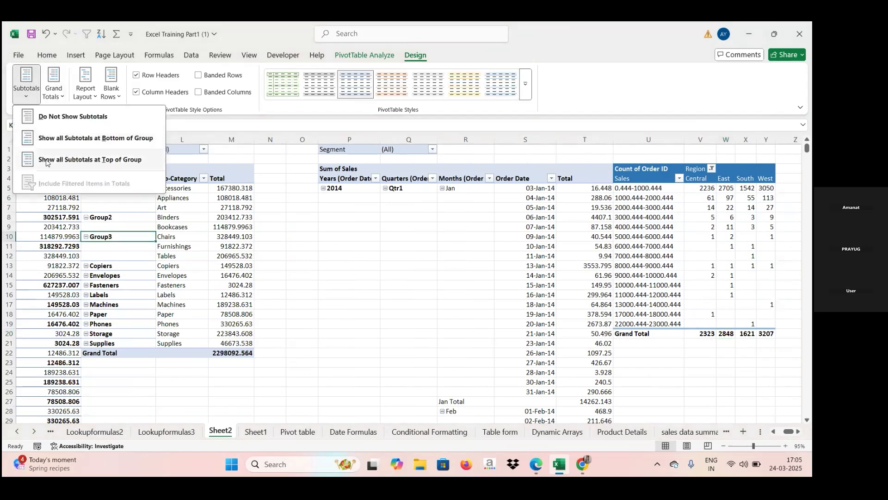
click(77, 163)
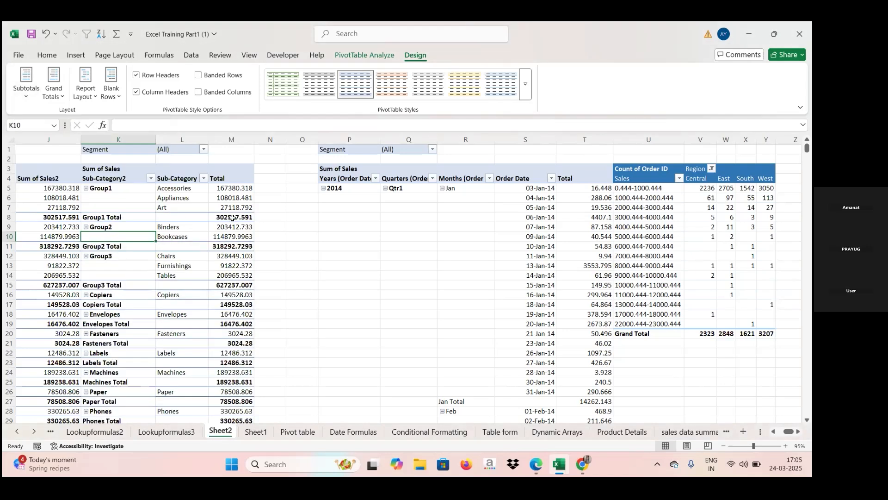
mouse_move(232, 217)
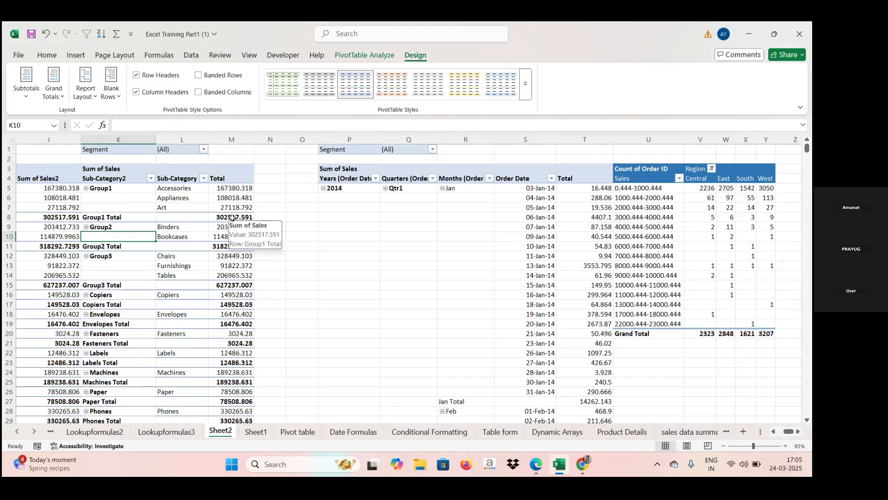
- Turn off grand totals for rows and columns in the Sub-Category2 pivot table
click(26, 99)
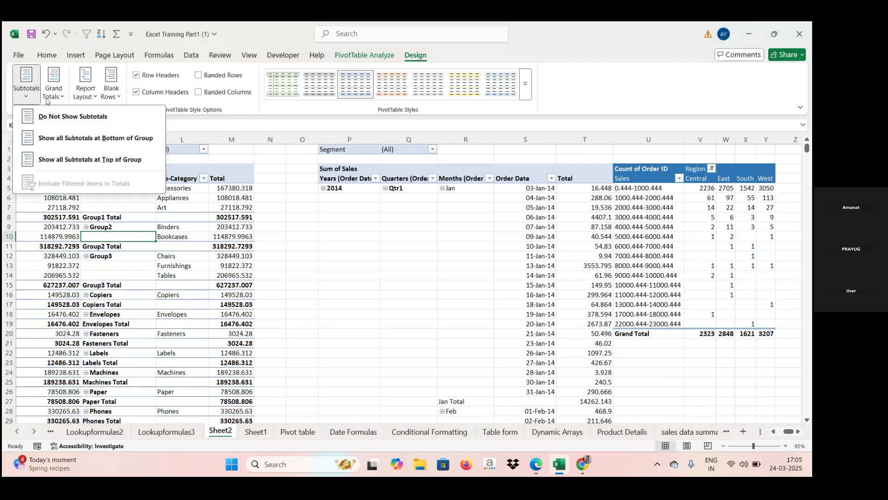
click(62, 96)
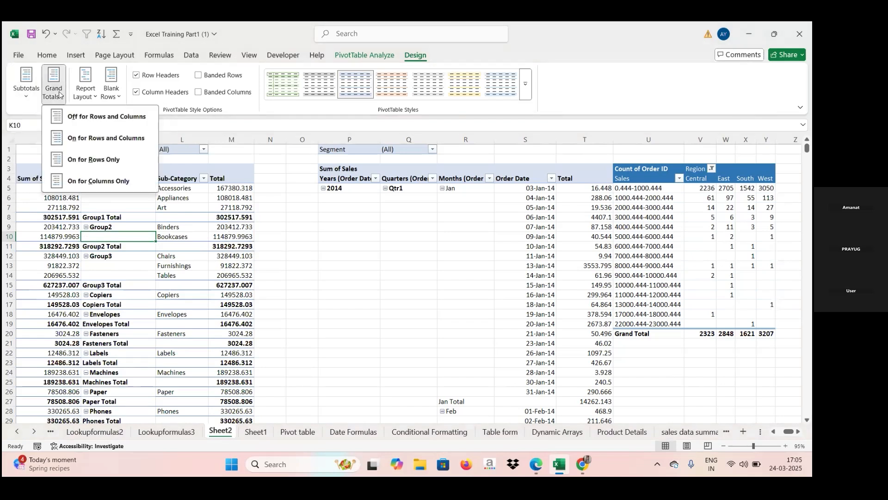
click(84, 122)
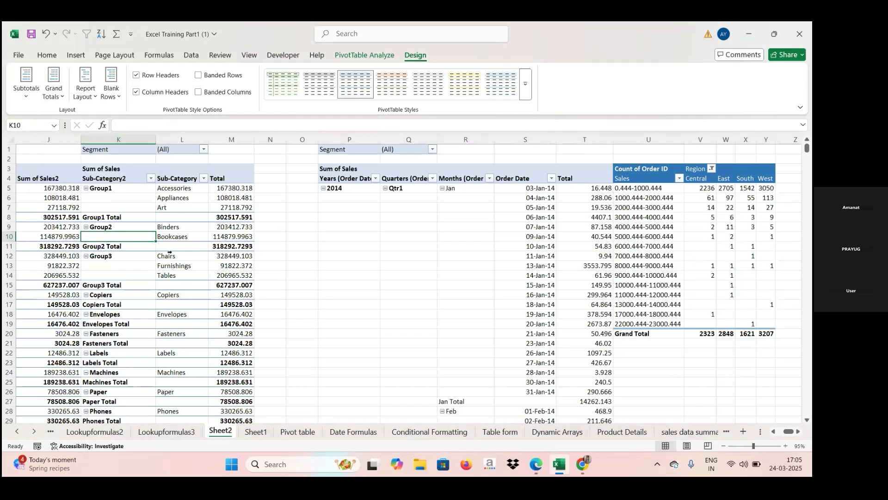
click(202, 220)
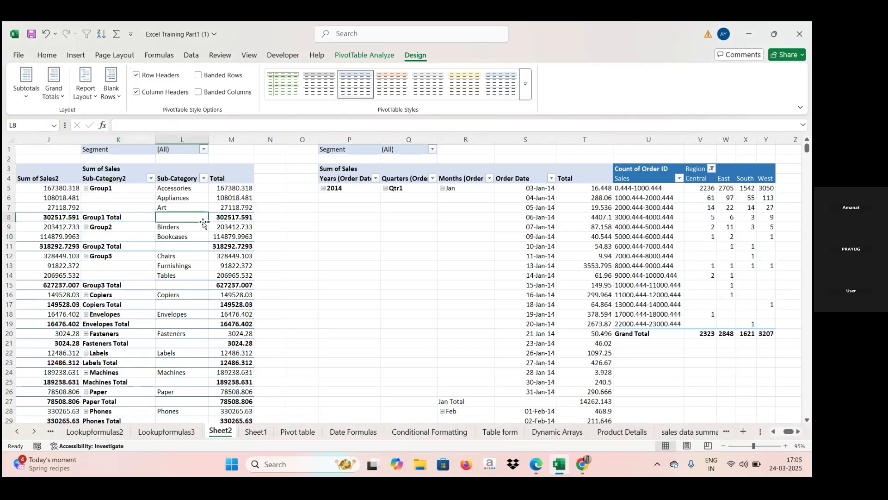
click(212, 188)
click(64, 101)
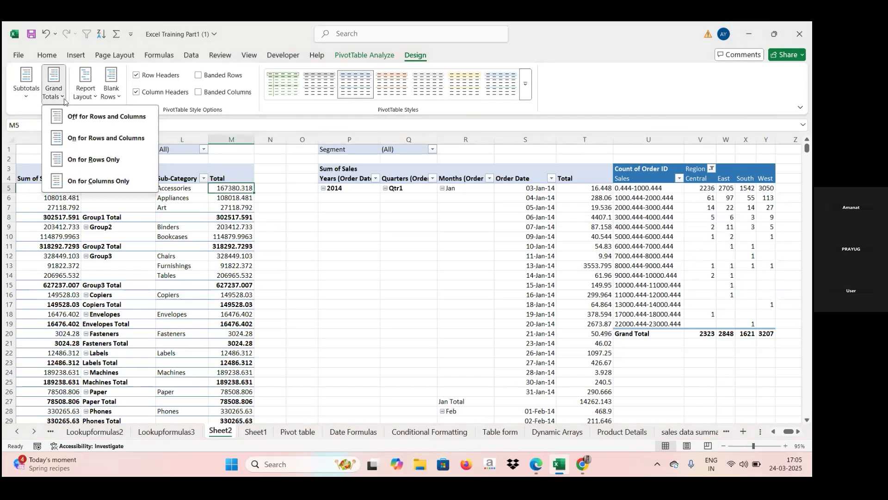
click(85, 121)
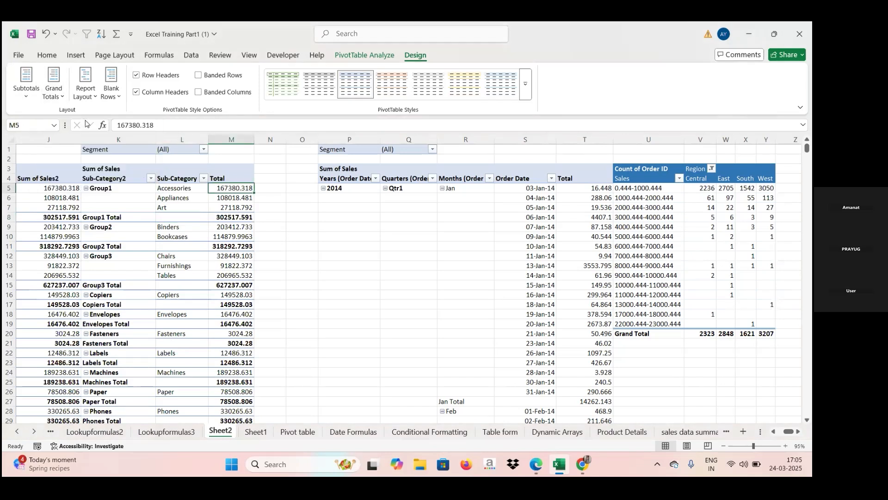
- Examine the end of the Sub-Category2 pivot table for a grand total row and compare it with the adjacent pivot table
key(Down)
key(Down)
key(Down)
key(Down)
key(Down)
key(Down)
key(Down)
key(Down)
key(Down)
key(Down)
key(Down)
key(Down)
key(Down)
key(Down)
key(Down)
key(Down)
key(Down)
key(Down)
key(Down)
key(Down)
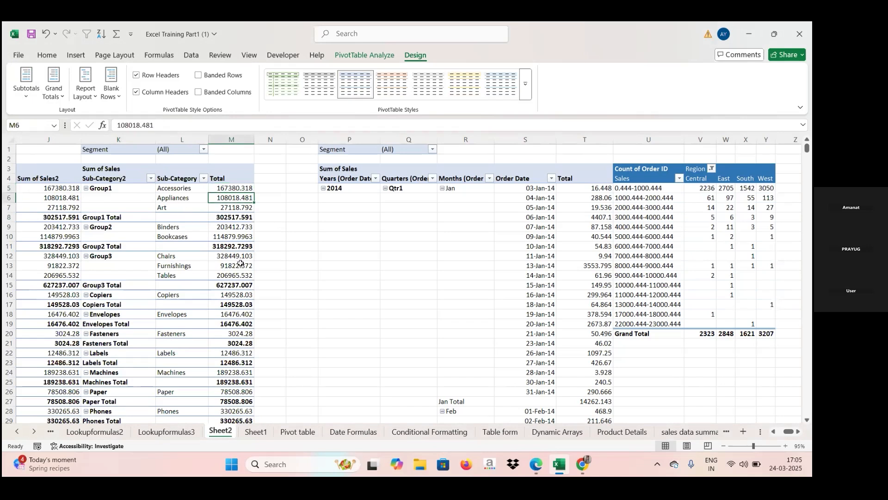
key(Down)
key(Down)
key(Down)
key(Down)
key(Down)
key(Down)
key(Down)
key(Down)
key(Down)
key(Down)
key(Down)
key(Down)
key(Down)
key(Down)
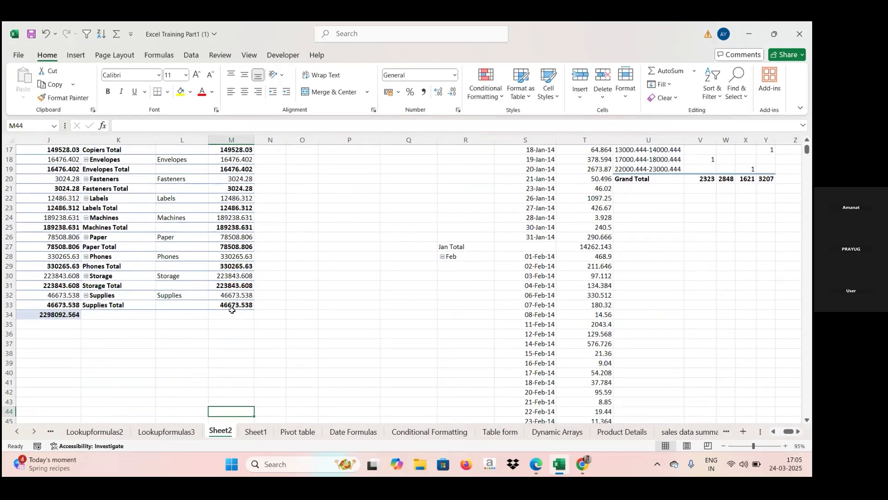
key(Left)
scroll(237, 309, left, 3)
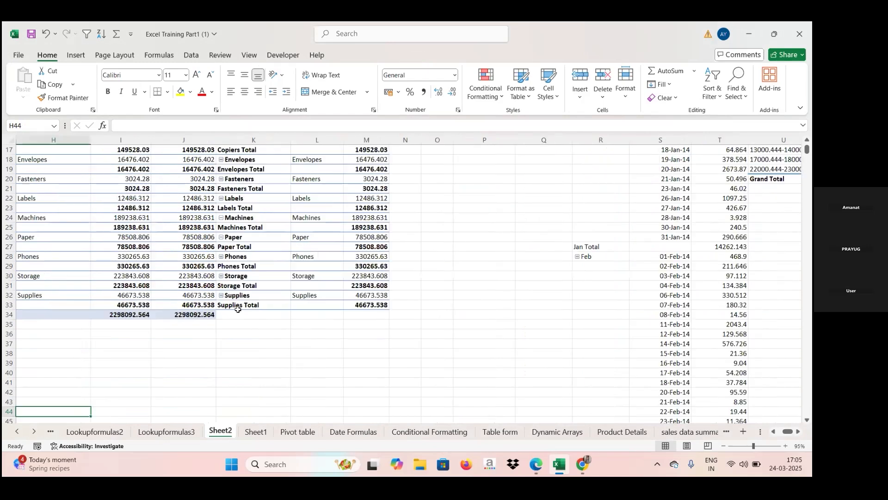
- Turn grand totals back on for rows and columns in the Sub-Category2 pivot table in columns K to M
click(558, 269)
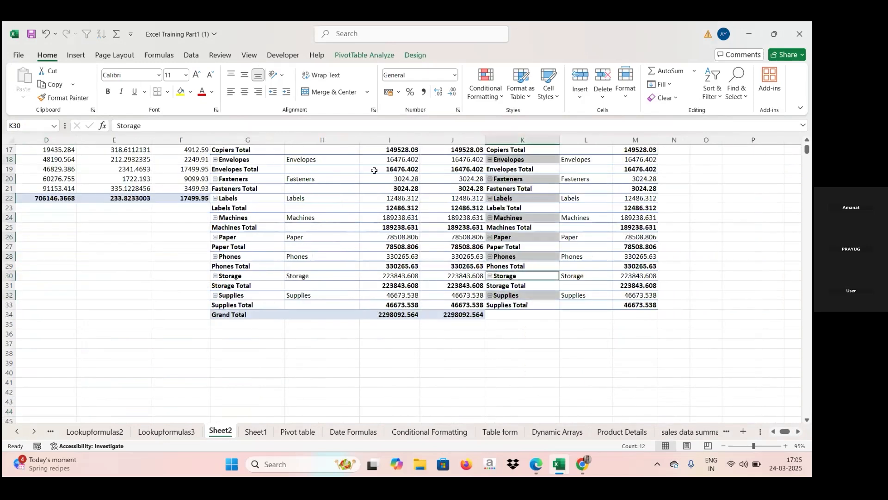
click(616, 251)
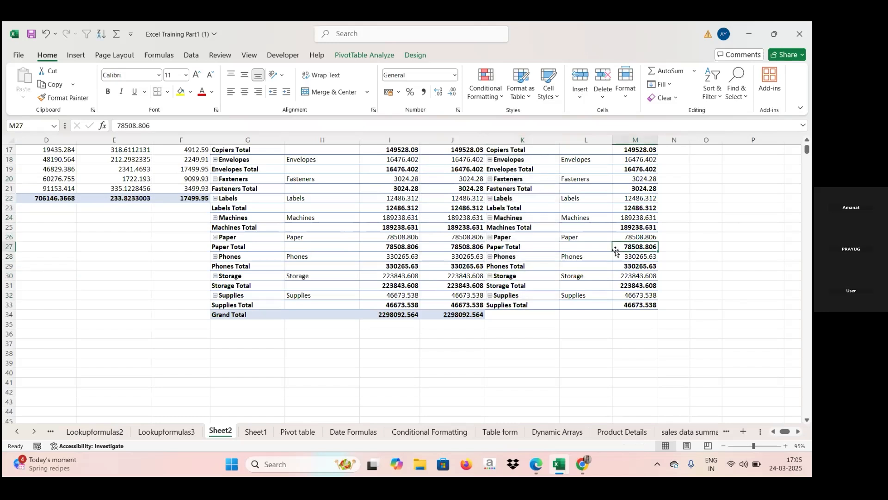
click(343, 53)
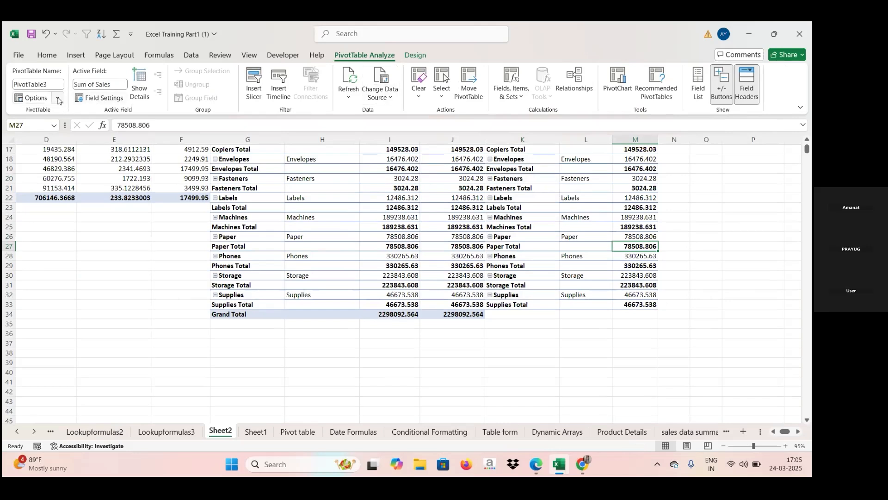
click(415, 58)
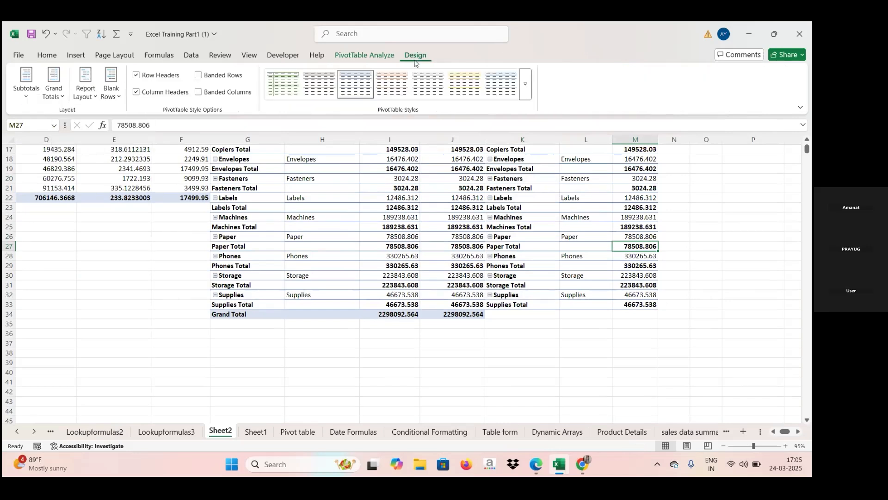
click(64, 103)
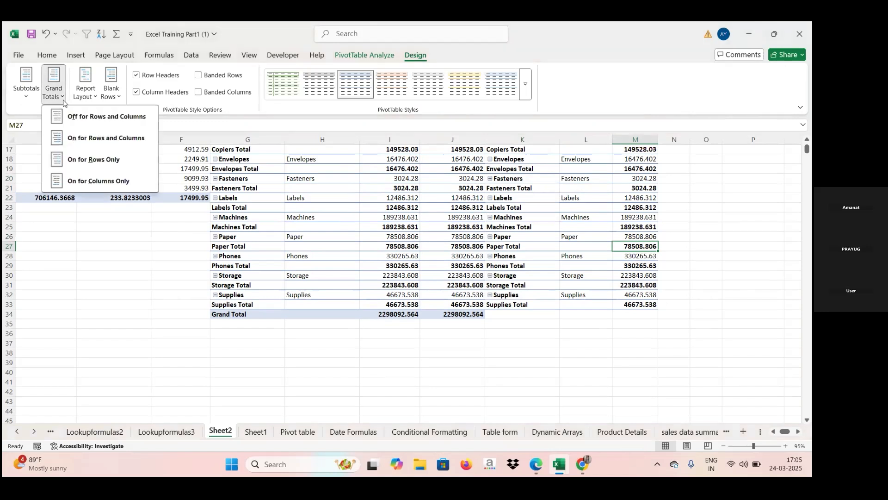
click(92, 139)
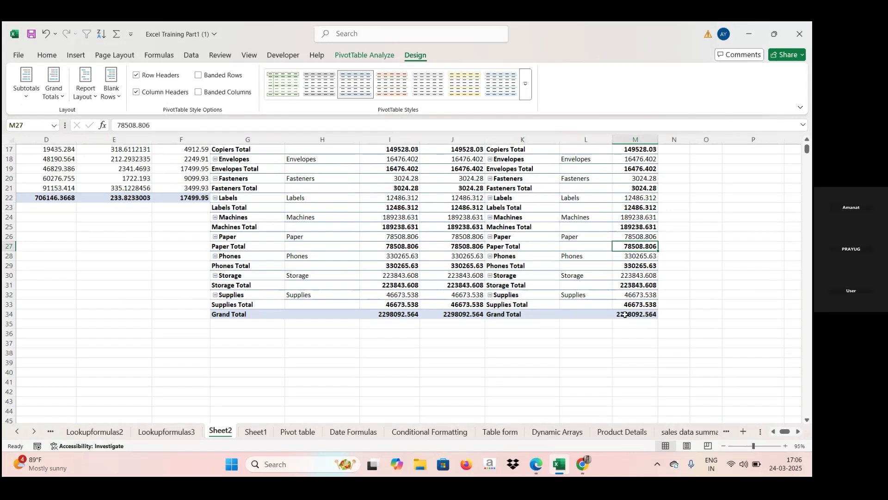
mouse_move(626, 315)
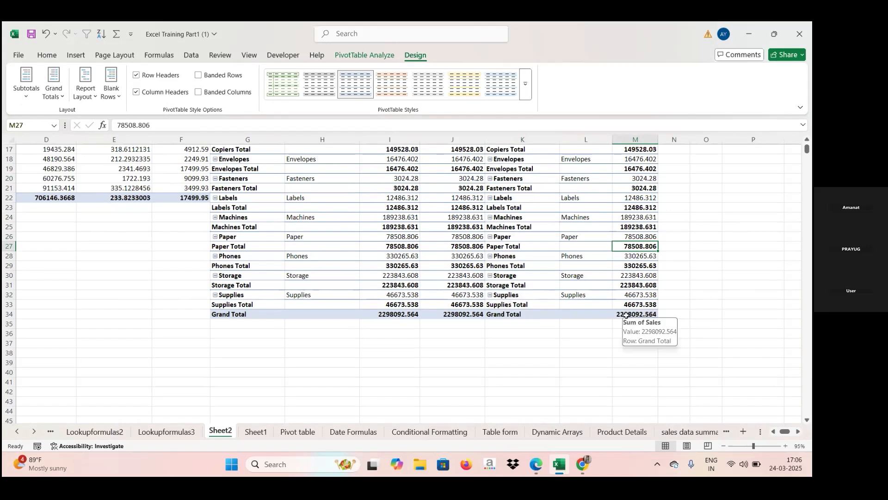
- Reapply subtotals at the top of group and set the Sub-Category2 pivot table's grand totals to on for rows only
click(27, 98)
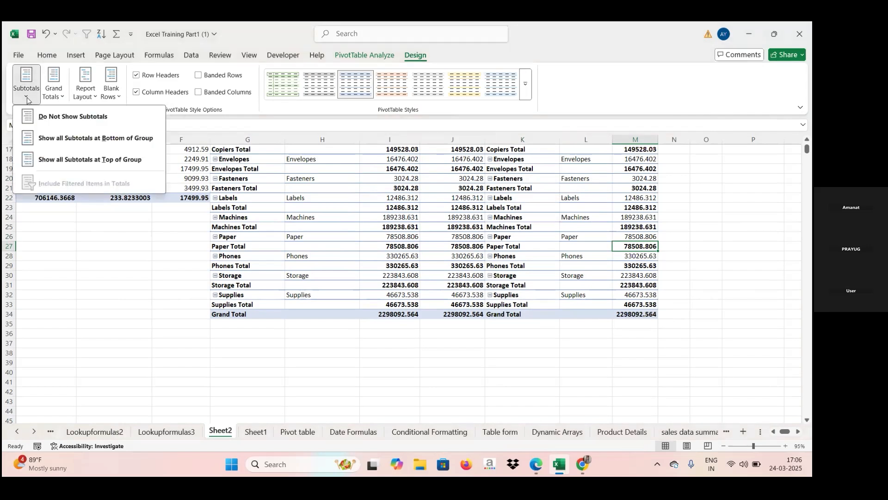
click(73, 160)
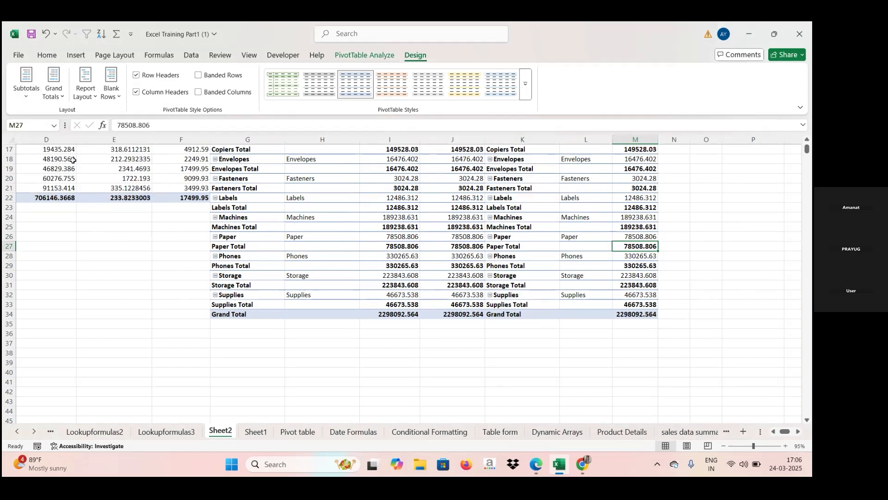
click(62, 96)
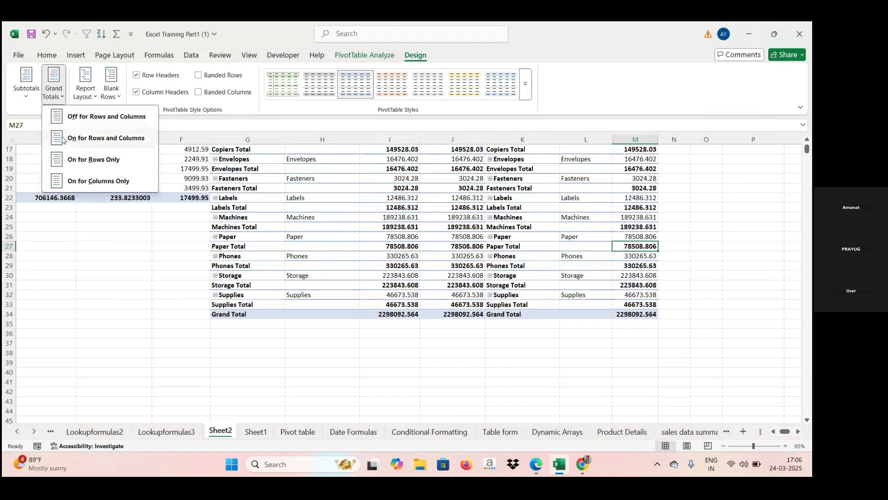
click(94, 160)
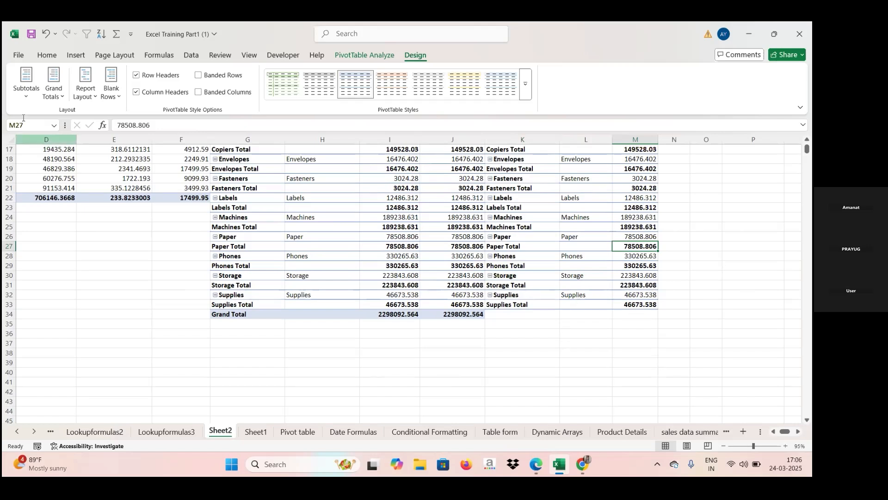
- Set the Sub-Category2 pivot table's grand totals to on for columns only
click(52, 88)
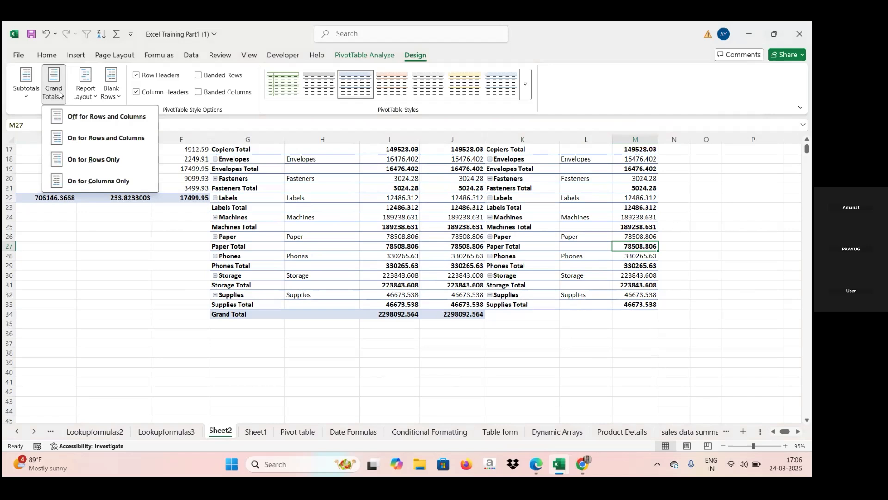
click(95, 181)
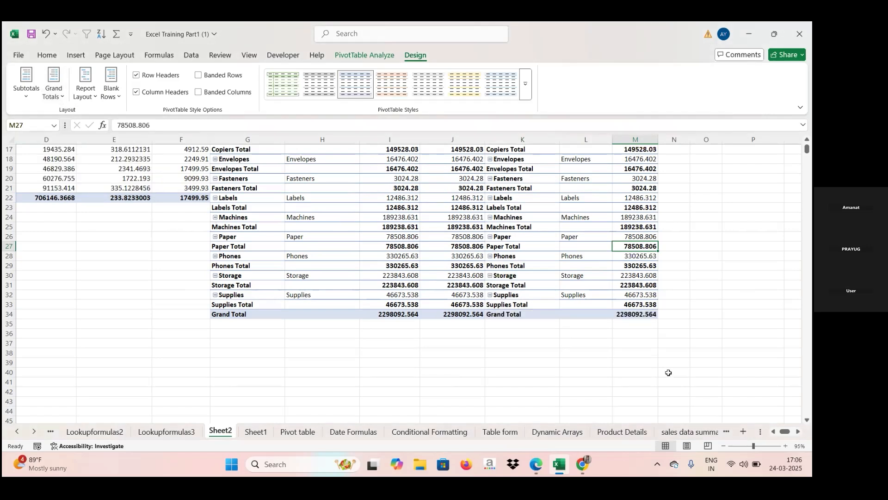
mouse_move(639, 315)
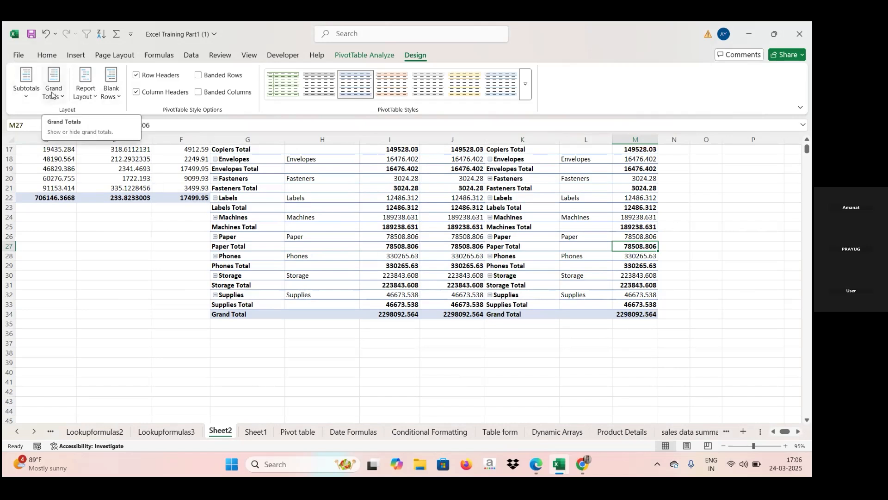
- Change the Sub-Category2 pivot table's report layout to compact form and review the nested sub-categories
click(95, 95)
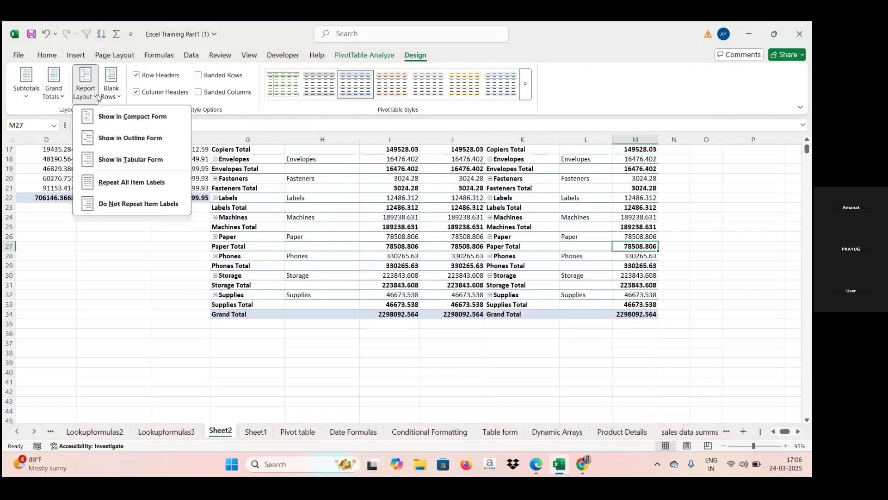
click(127, 117)
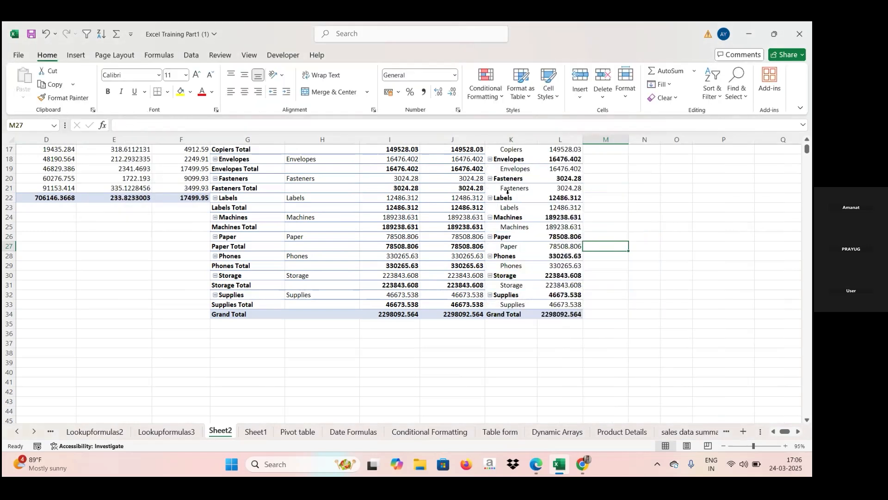
key(Up)
key(Up)
key(Up)
key(Up)
key(Up)
key(Up)
key(Up)
key(Up)
key(Up)
key(Up)
key(Up)
key(Up)
key(Up)
key(Up)
key(Up)
key(Up)
key(Up)
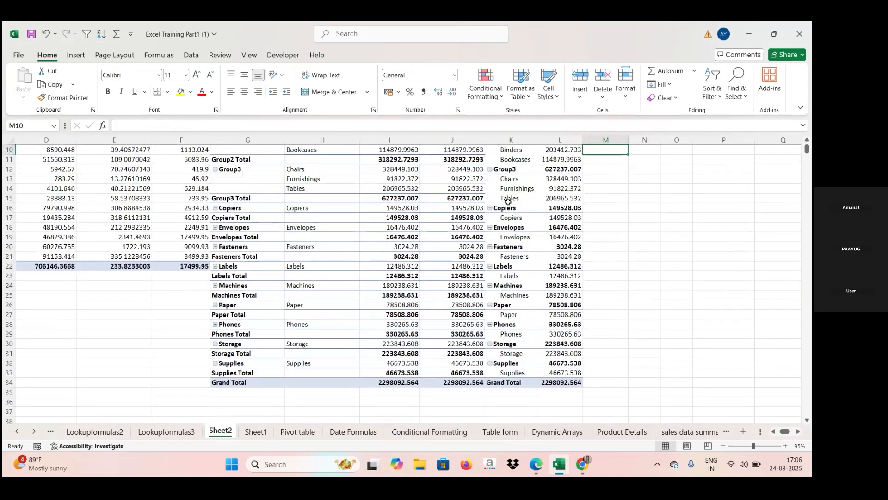
- Change the report layout of the two-value Sub-Category2 pivot table starting in column G to compact form
key(Up)
key(Up)
key(Up)
key(Up)
key(Up)
key(Up)
key(Up)
key(Up)
key(Up)
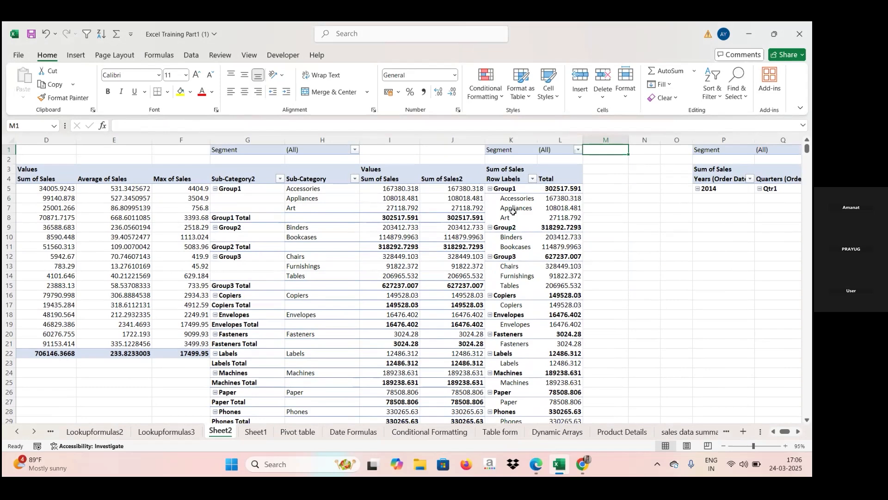
click(307, 217)
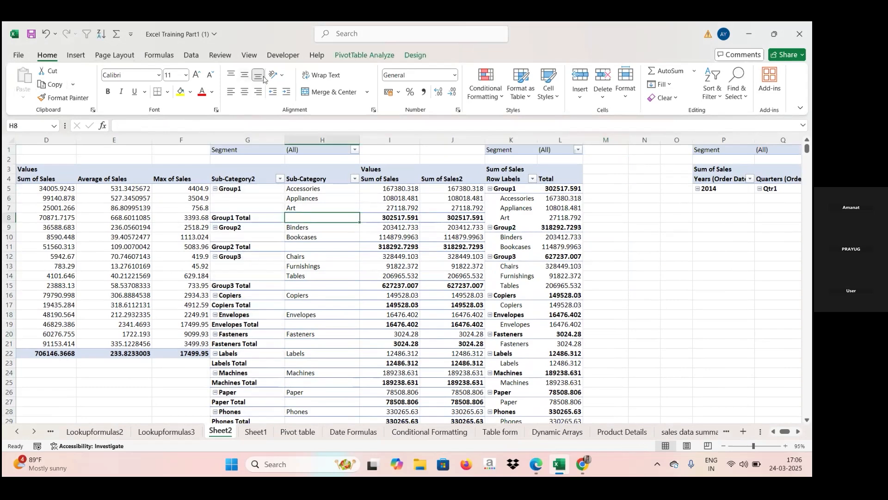
click(345, 56)
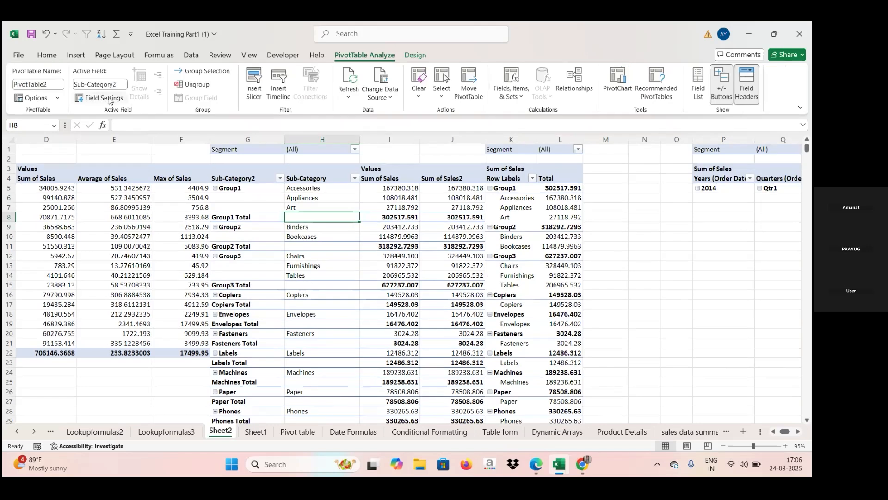
click(409, 56)
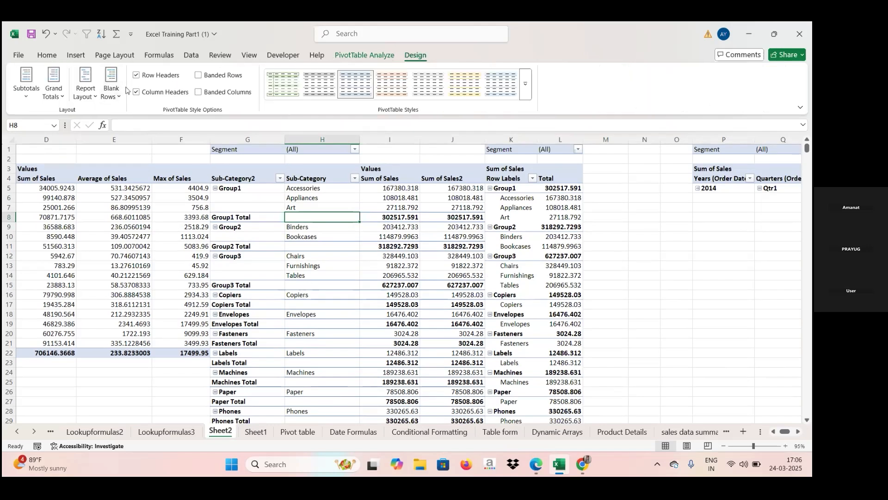
click(92, 97)
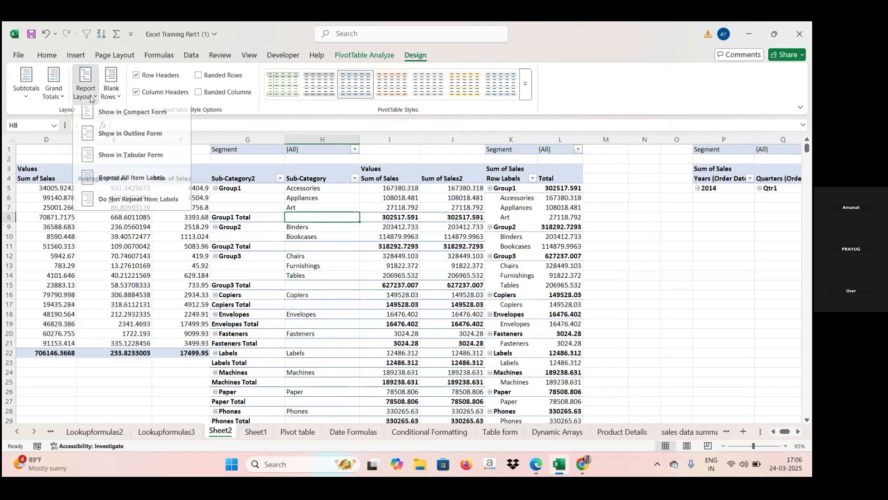
click(113, 119)
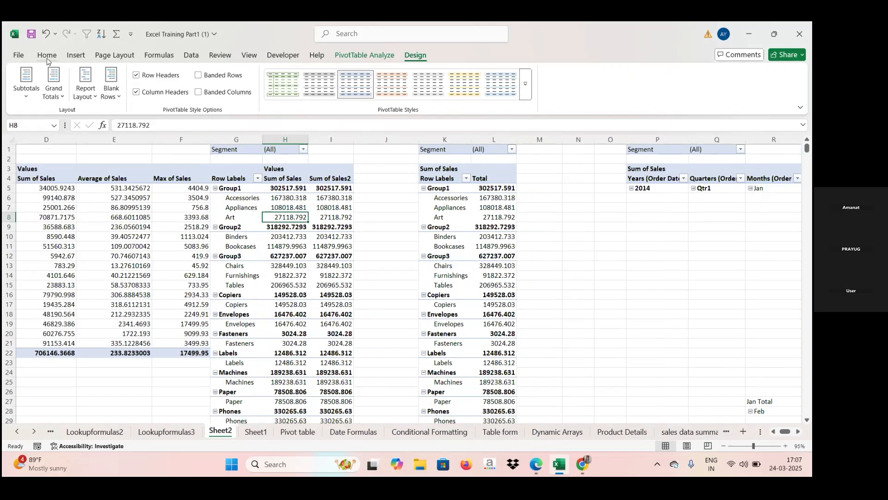
- Show the pivot table starting in column G in outline form, and switch its report layout to tabular form
click(90, 97)
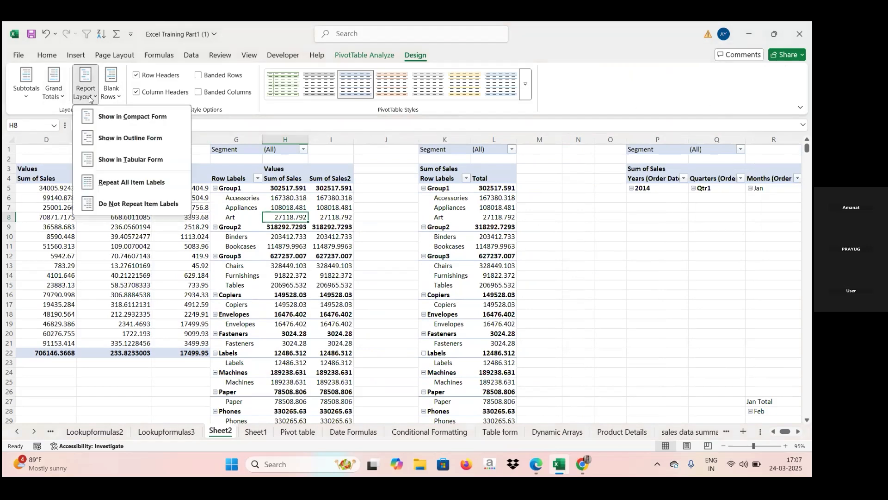
click(120, 139)
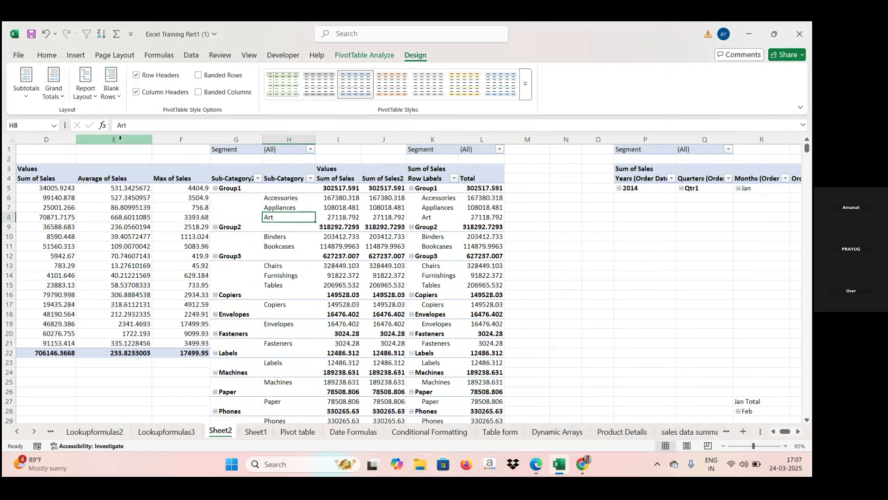
click(95, 98)
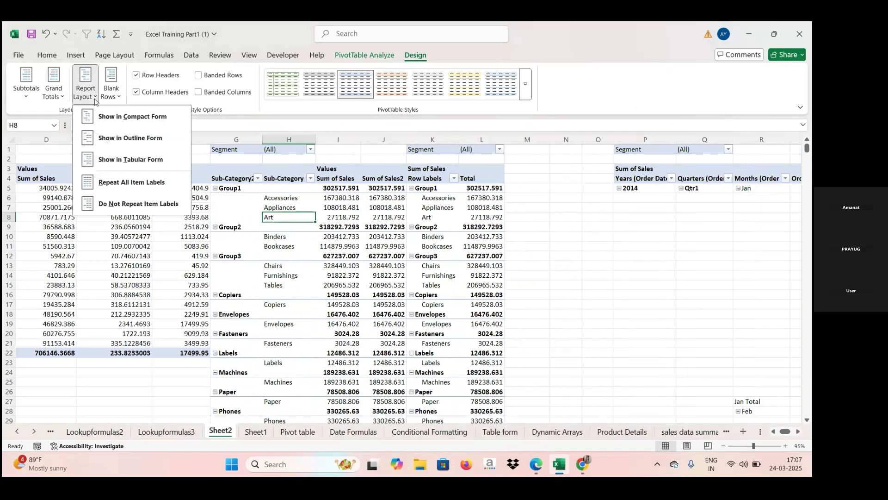
click(119, 160)
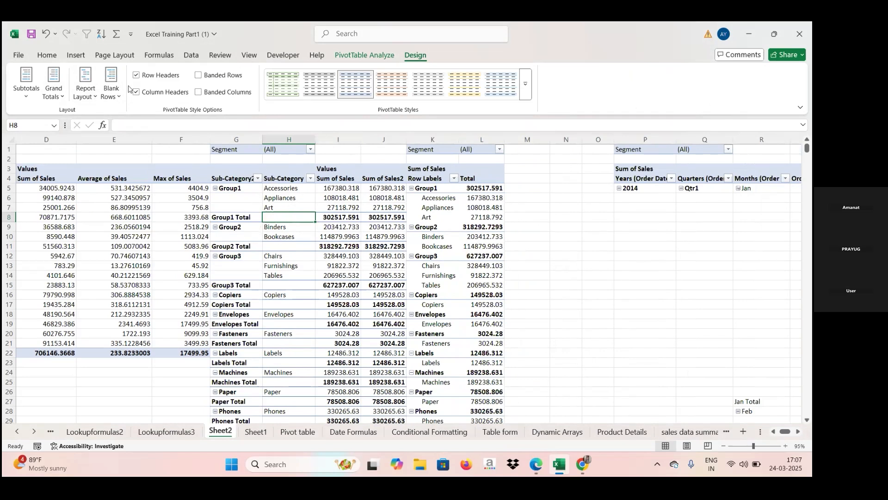
- Repeat all item labels in the tabular Sub-Category2 pivot table, and set it back to not repeating item labels
click(95, 100)
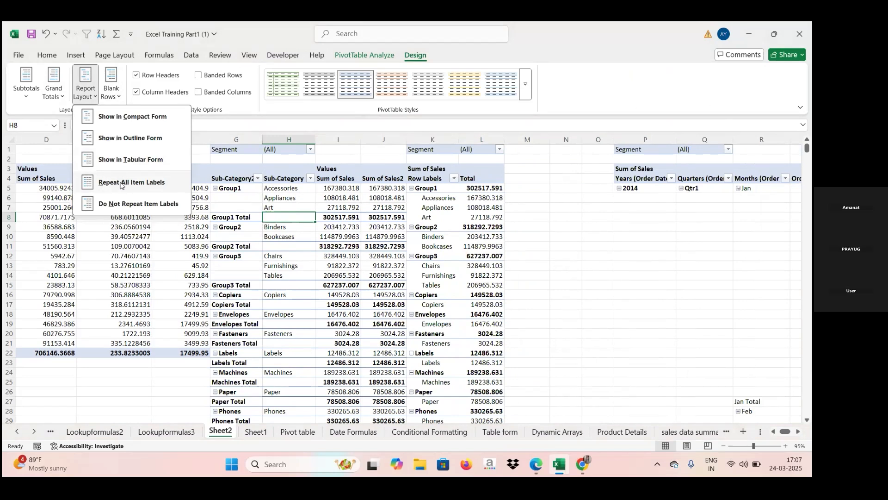
click(120, 184)
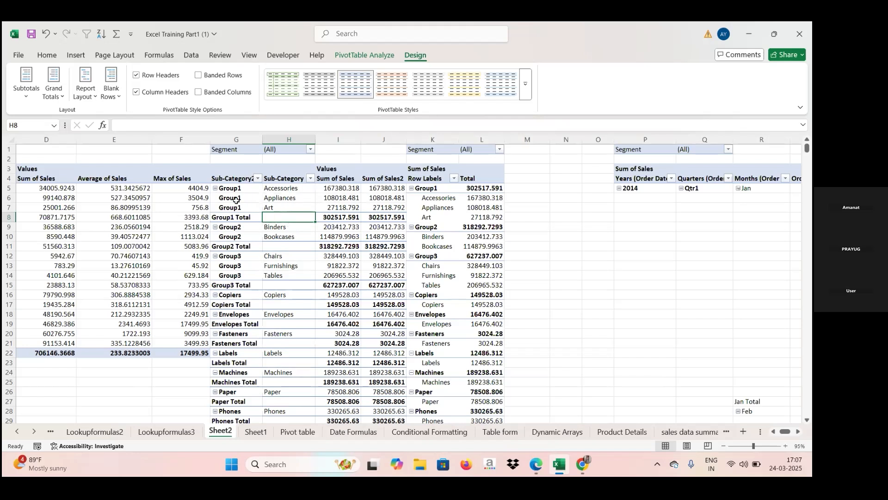
click(236, 206)
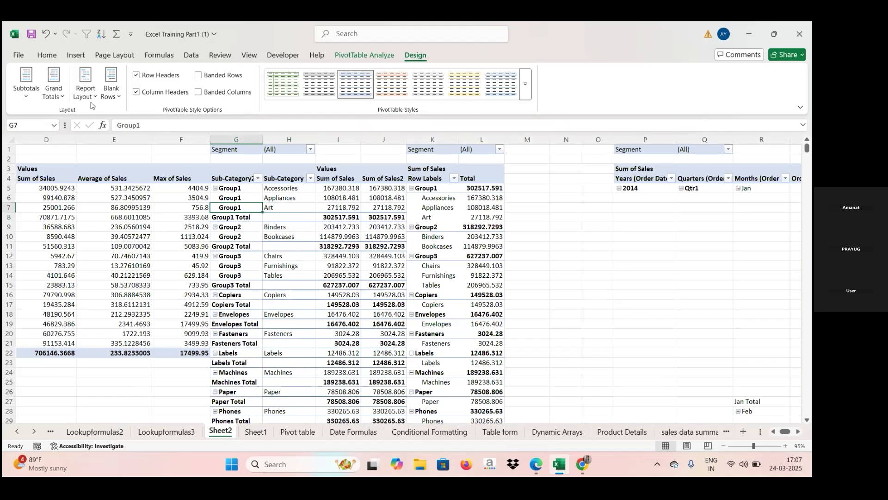
click(89, 95)
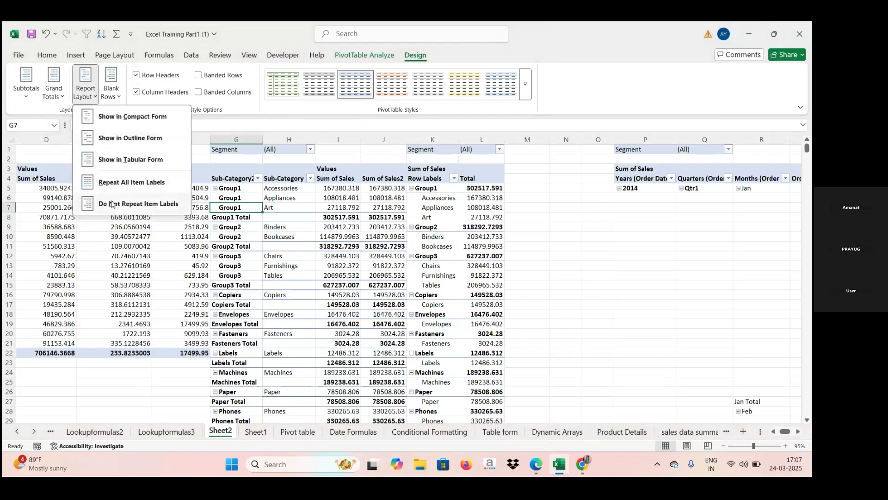
click(111, 204)
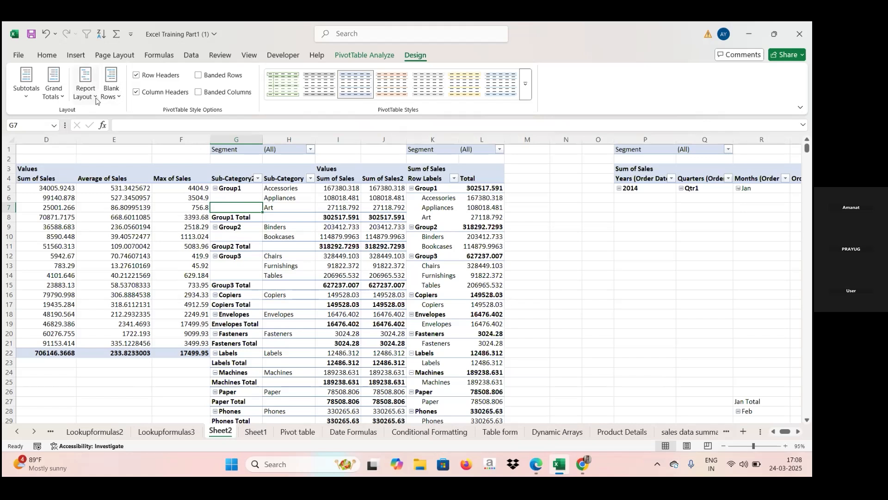
- Insert a blank line after each item in the tabular Sub-Category2 pivot table, and remove those blank lines
click(95, 98)
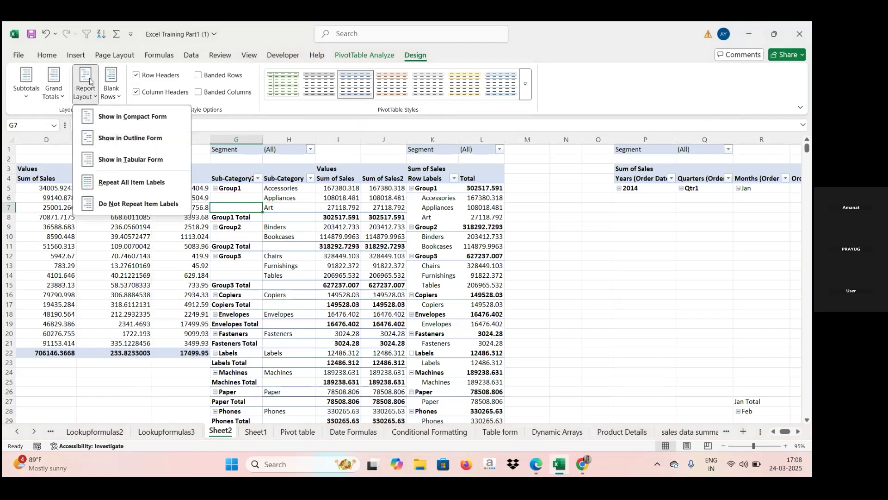
click(113, 98)
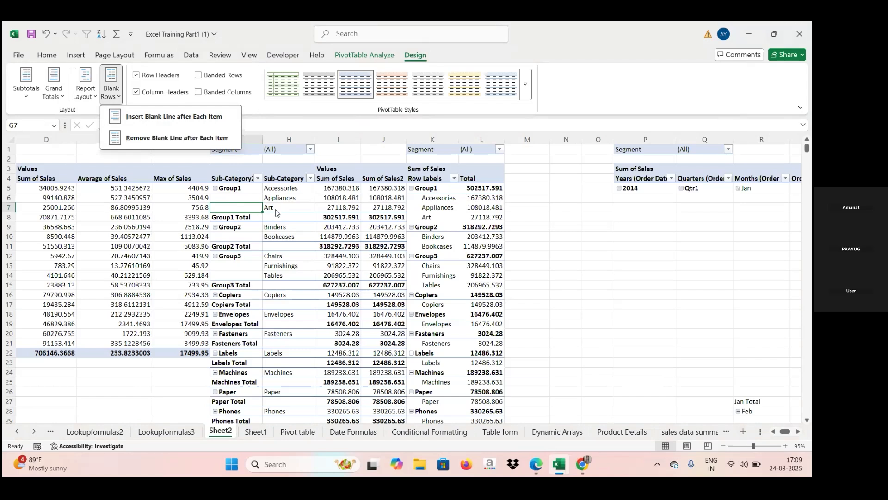
click(198, 117)
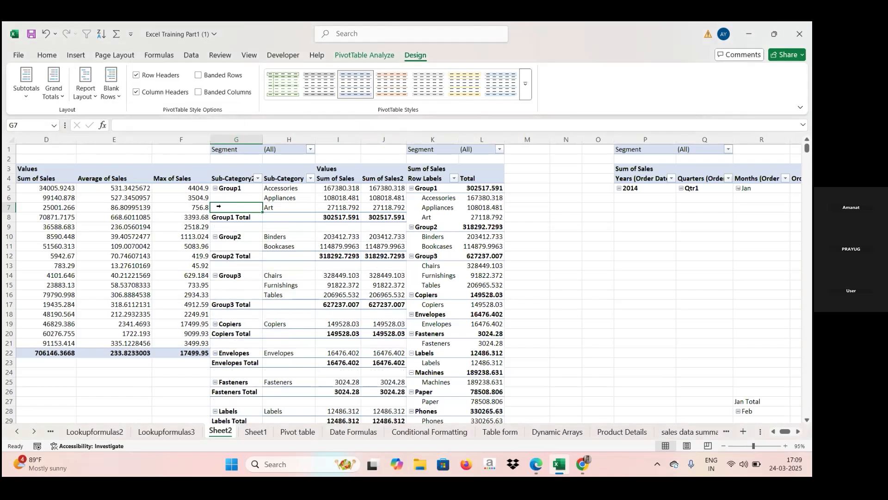
click(224, 228)
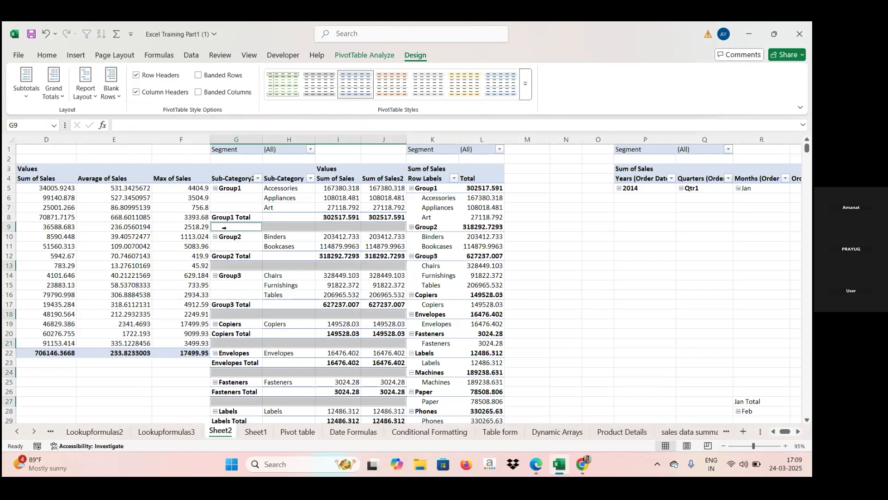
click(293, 216)
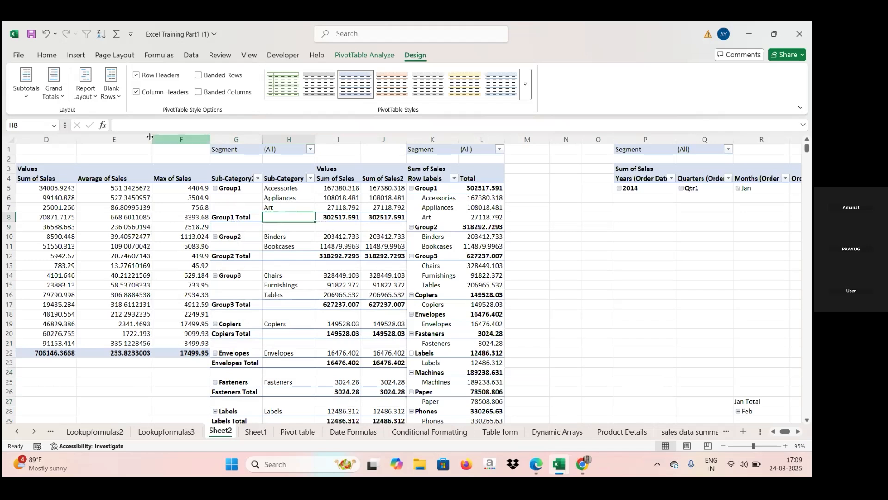
click(113, 89)
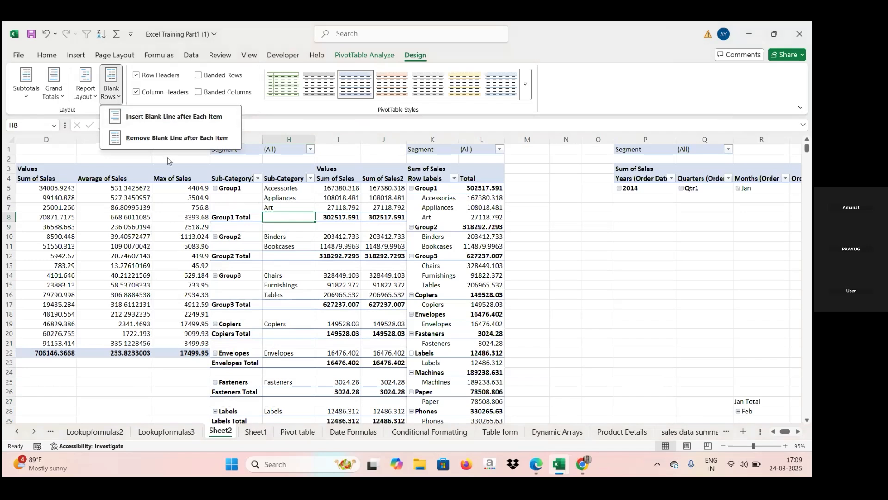
click(169, 137)
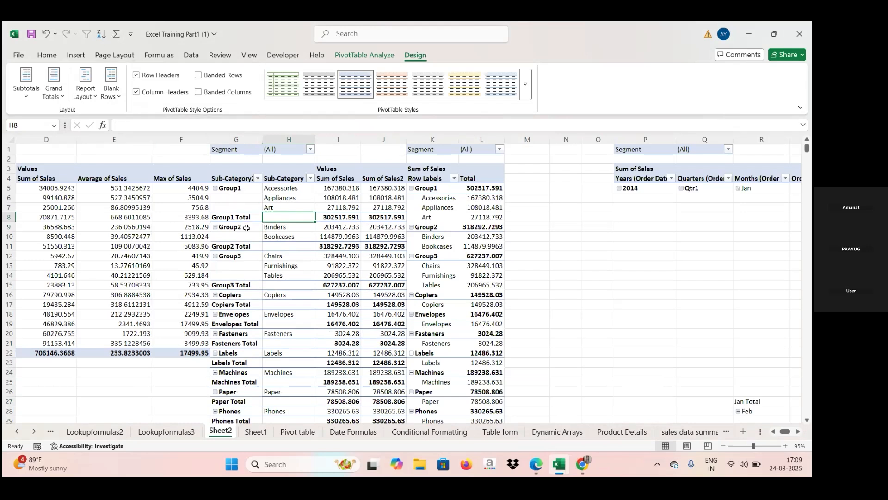
- Toggle the row headers and column headers style options off and back on for the tabular Sub-Category2 pivot table
click(137, 78)
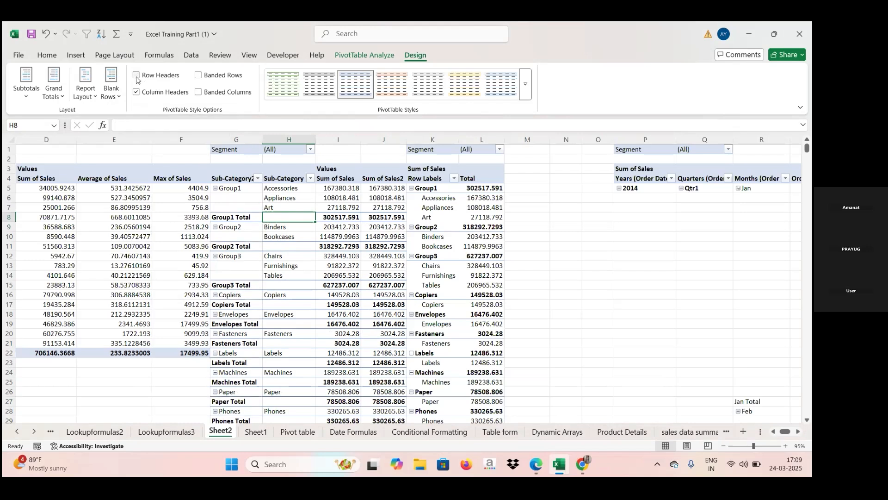
click(136, 77)
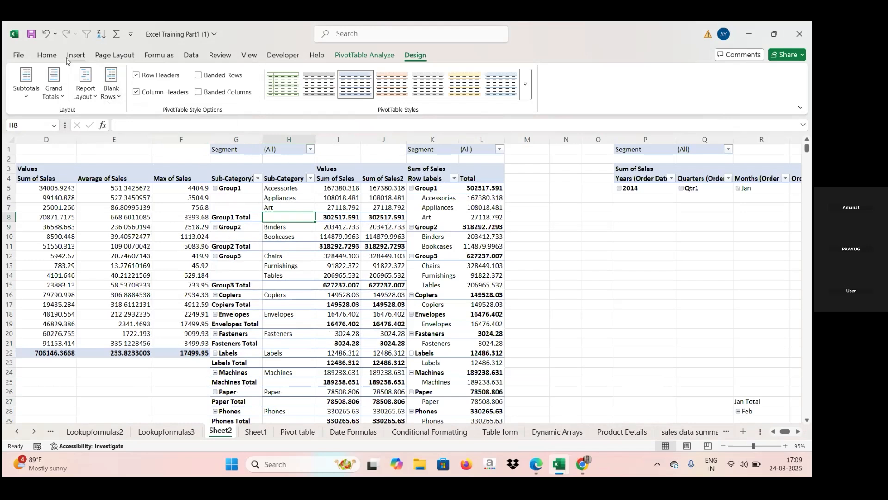
click(136, 94)
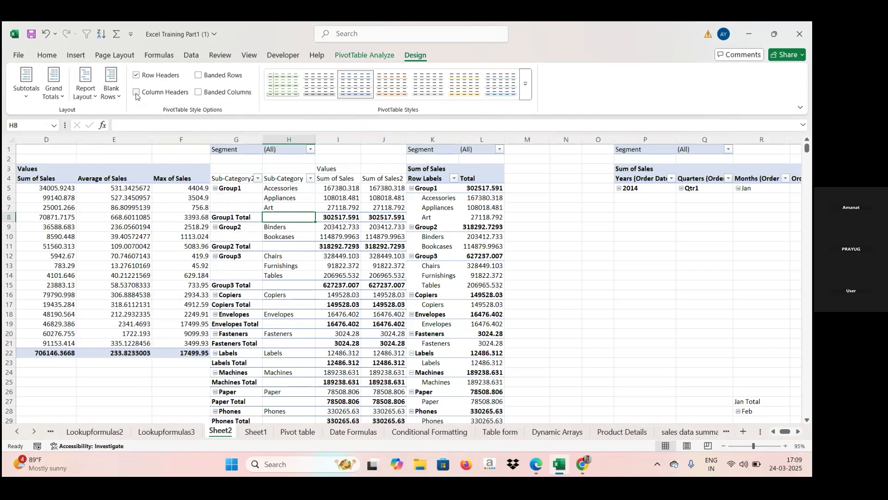
click(136, 94)
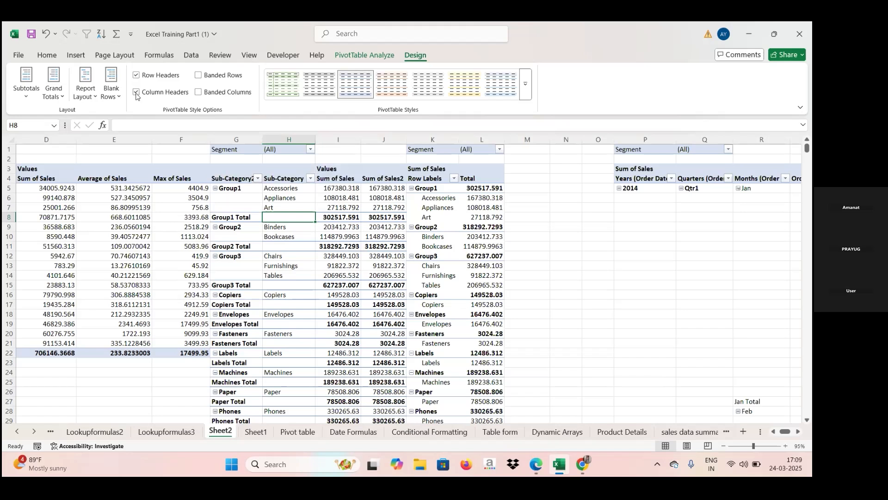
- Preview banded rows and banded columns on the tabular Sub-Category2 pivot table, turning each option off after viewing it
click(198, 76)
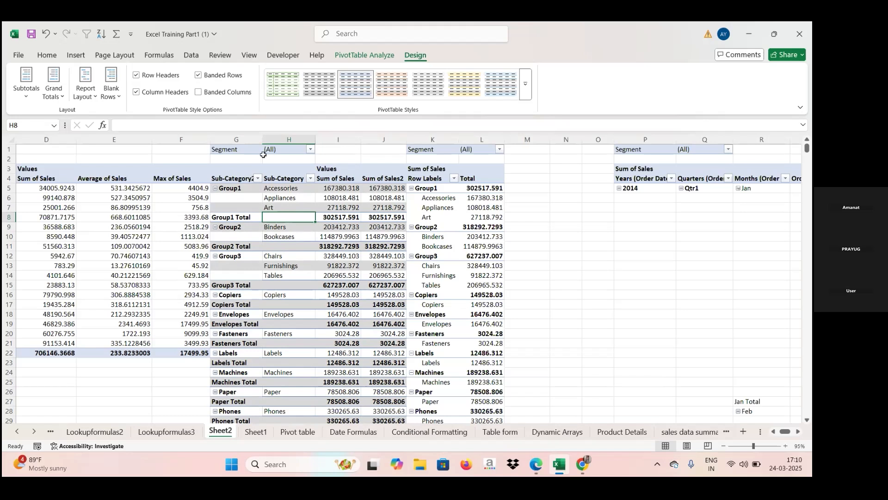
click(198, 75)
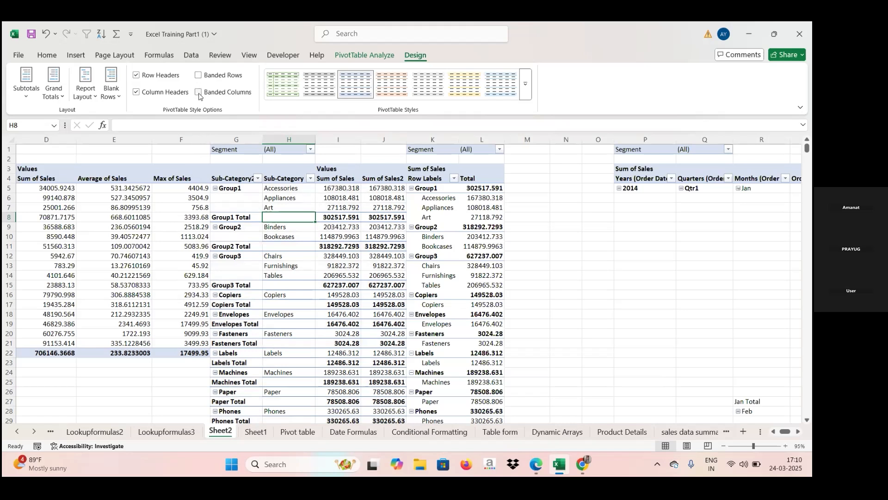
click(199, 91)
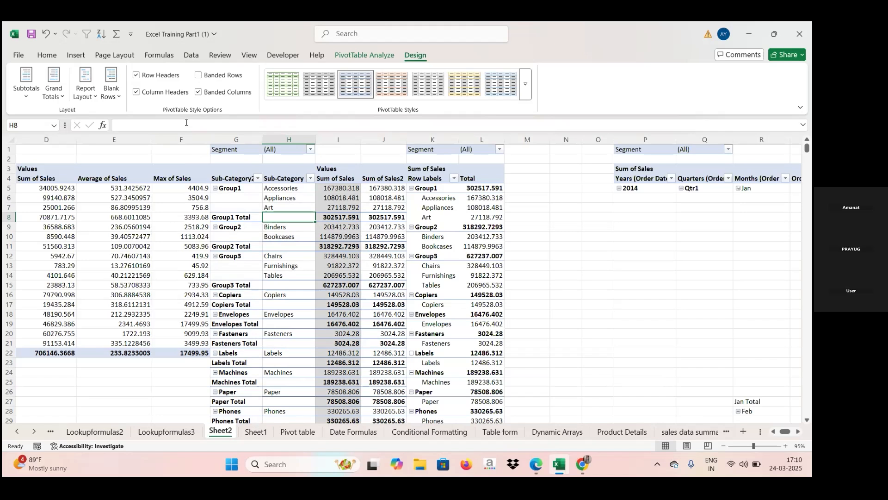
click(199, 92)
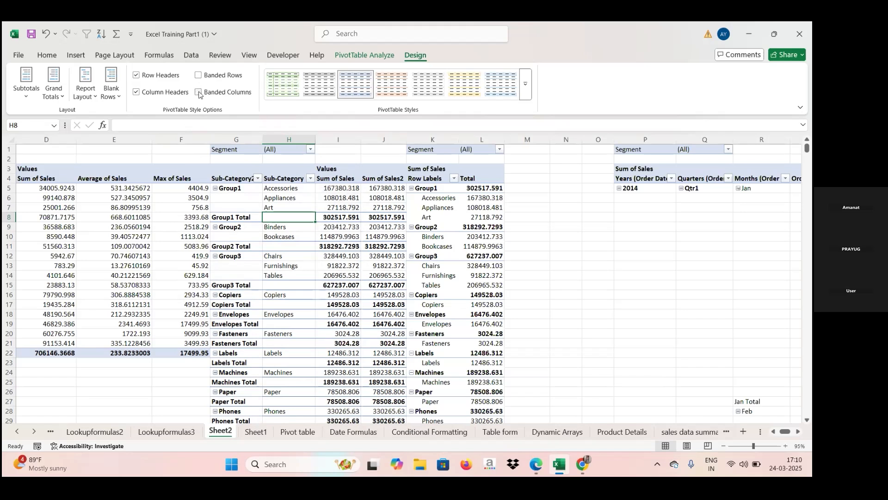
- Try several PivotTable styles on the tabular Sub-Category2 pivot table and apply the light style with grey headers
click(281, 94)
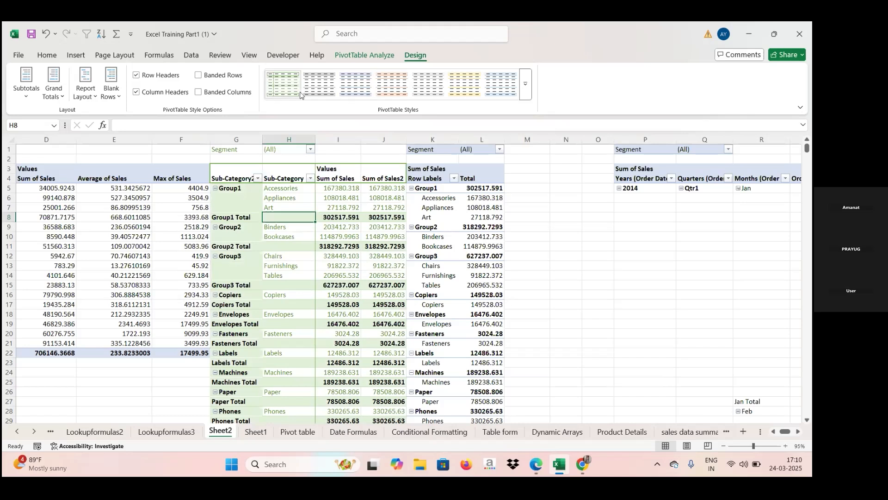
click(331, 94)
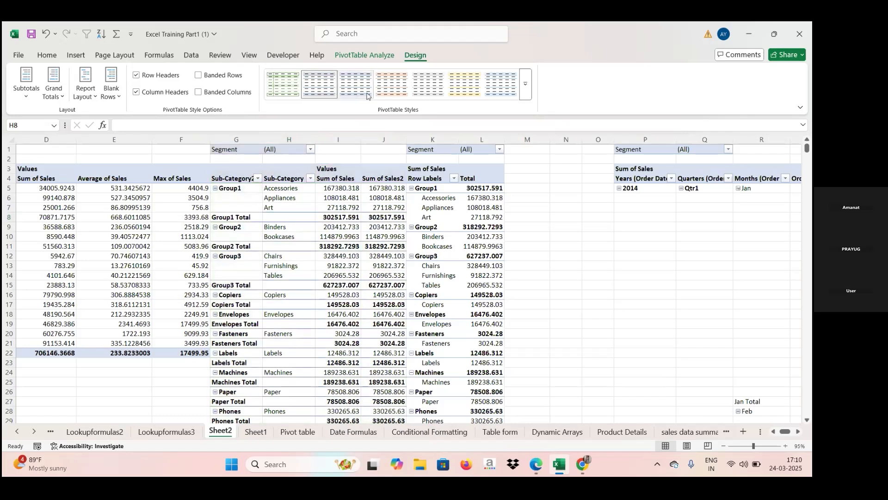
click(406, 90)
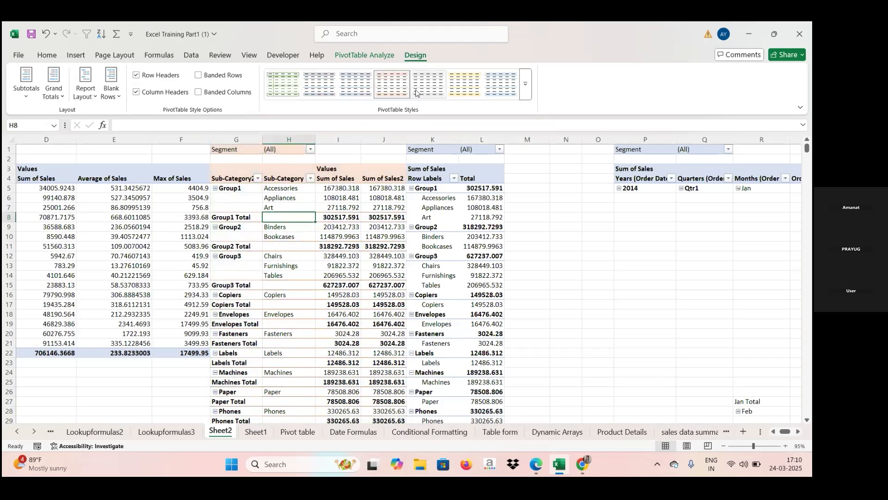
click(440, 91)
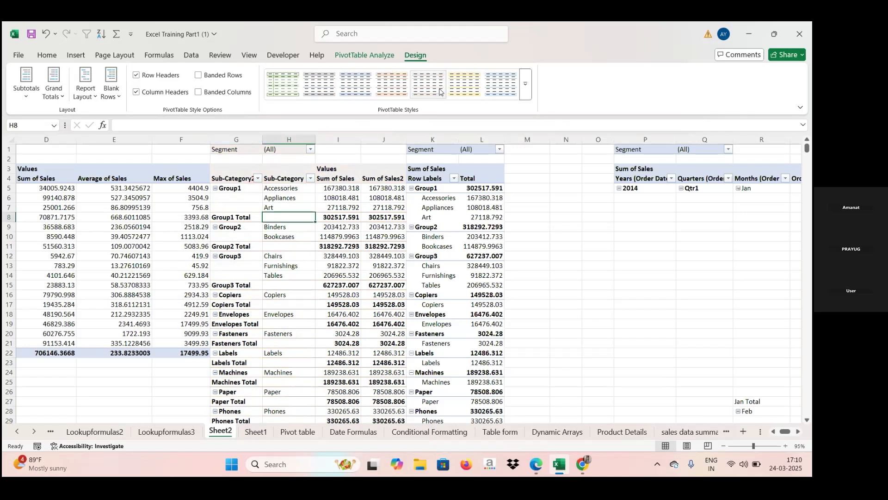
click(460, 90)
click(489, 91)
click(422, 88)
click(379, 56)
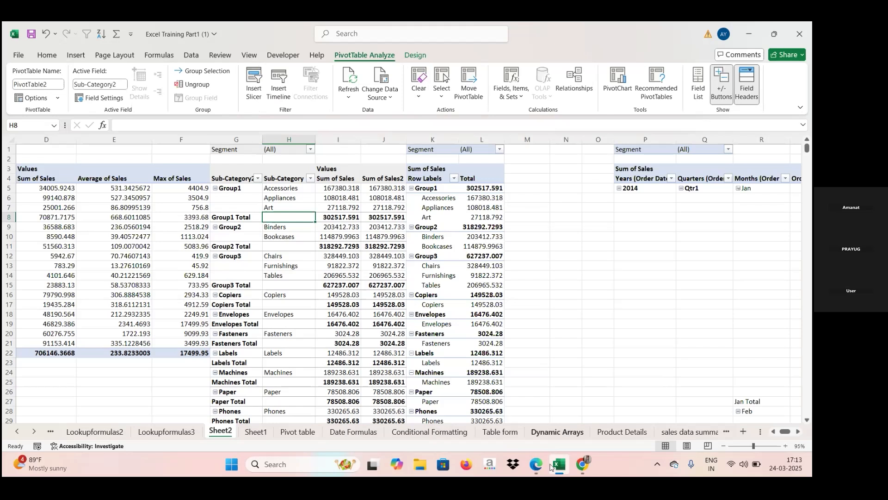
- Switch to the Zoom meeting window in the browser
mouse_move(544, 469)
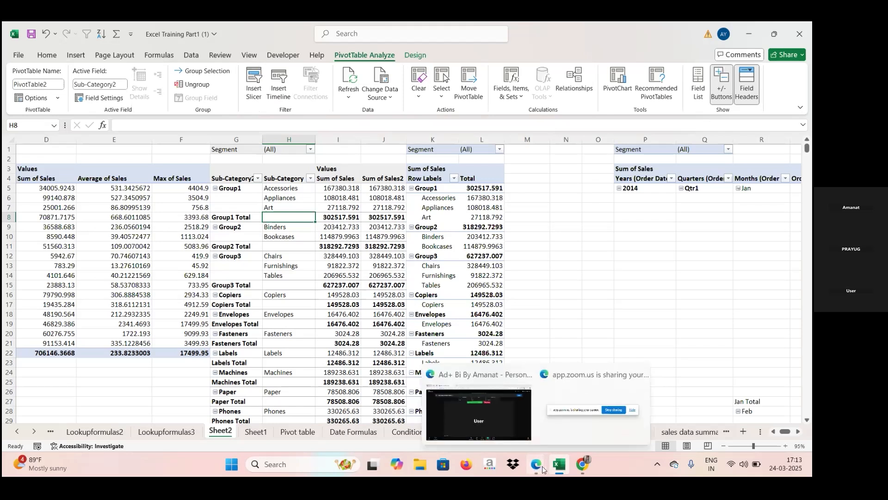
click(492, 420)
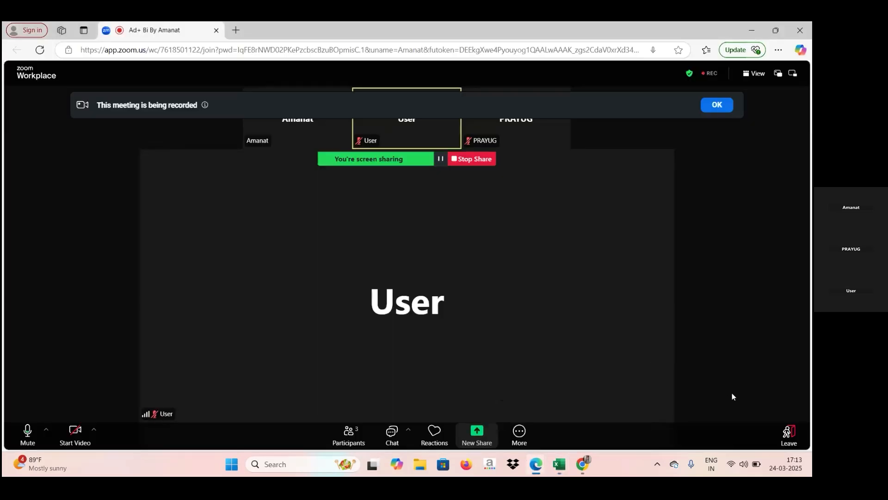